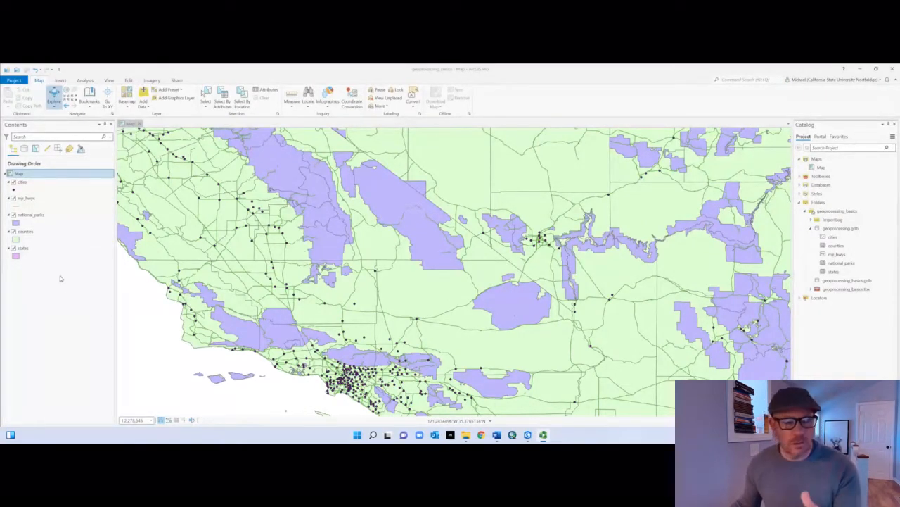
# Step: Examine the map's coordinate system properties and browse the State Plane group of projected coordinate systems without applying a change
pyautogui.rightClick(37, 176)
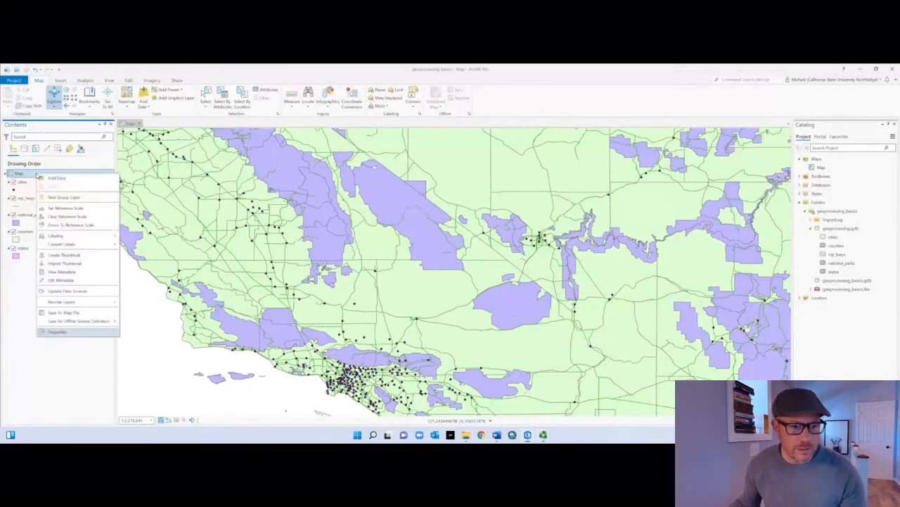
pyautogui.click(69, 332)
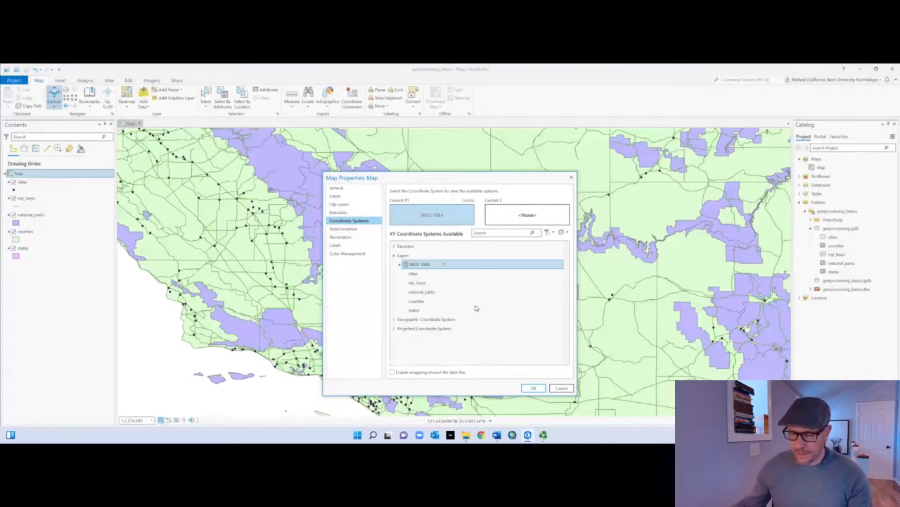
pyautogui.click(394, 329)
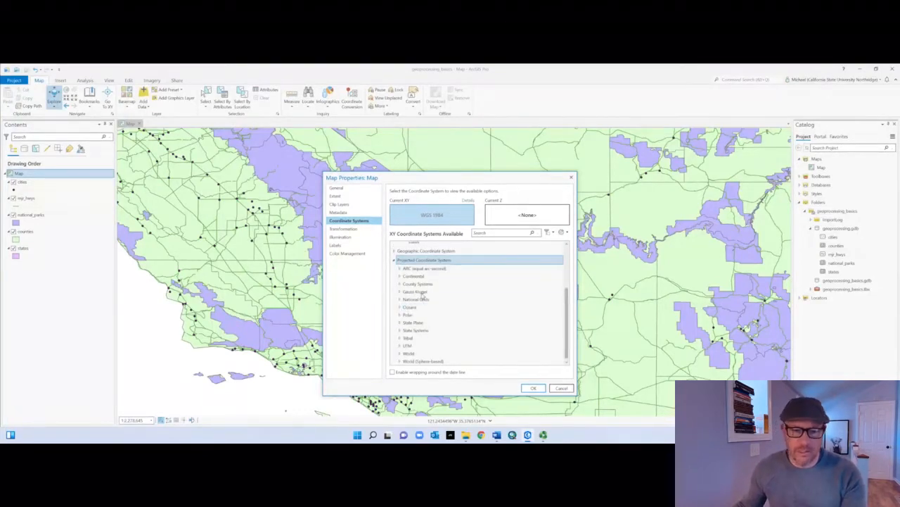
pyautogui.click(400, 322)
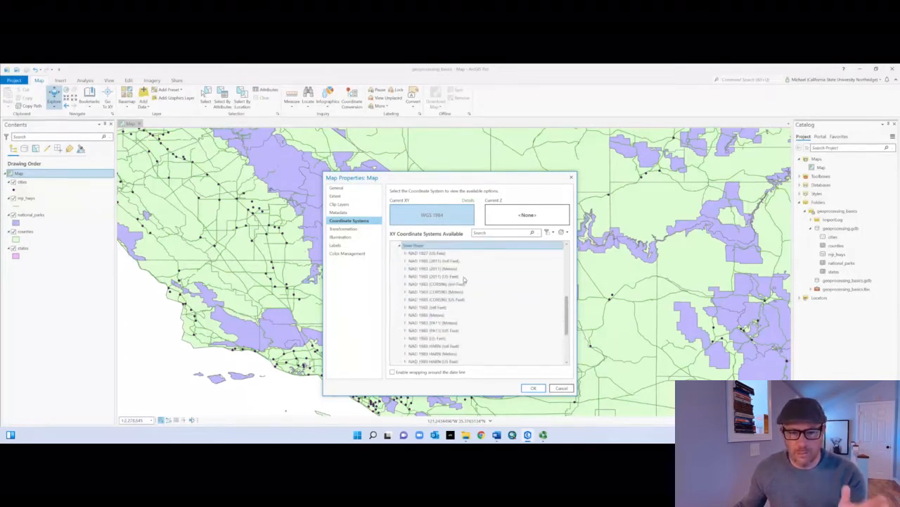
pyautogui.scroll(-1, 451, 352)
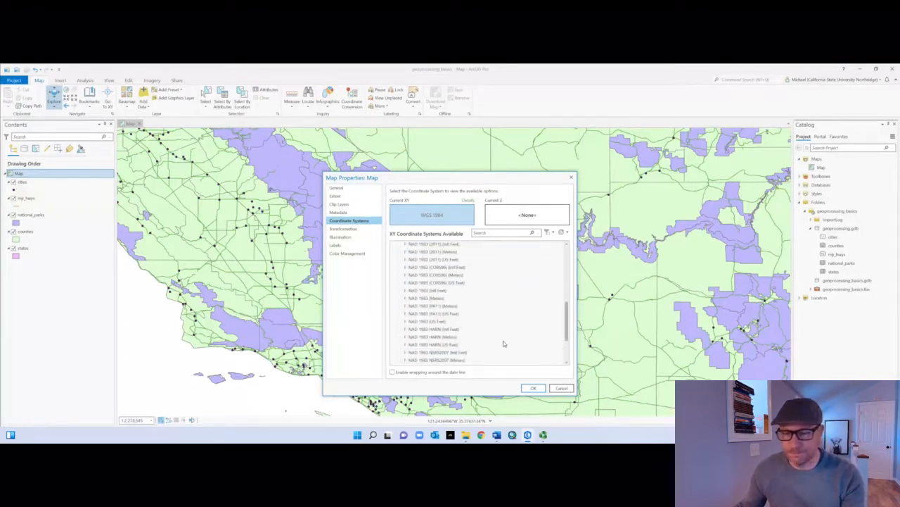
pyautogui.scroll(1, 462, 294)
pyautogui.scroll(2, 468, 295)
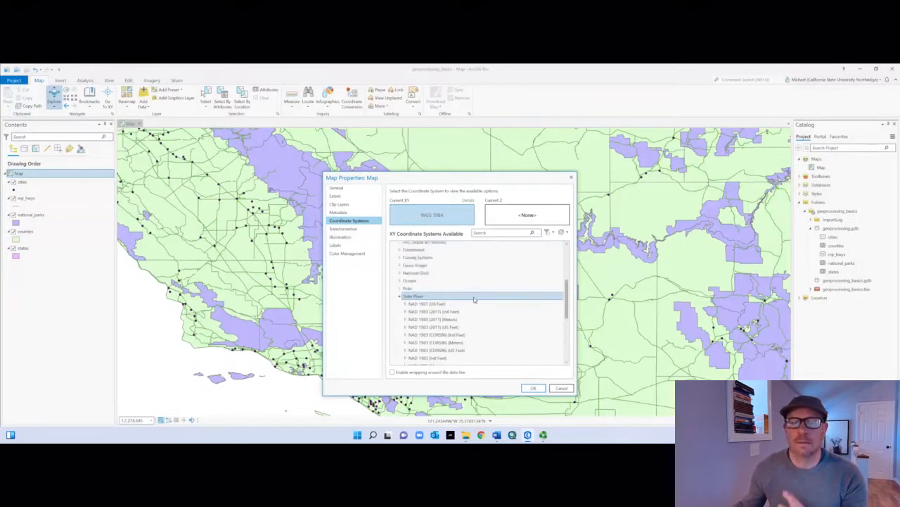
pyautogui.scroll(3, 510, 296)
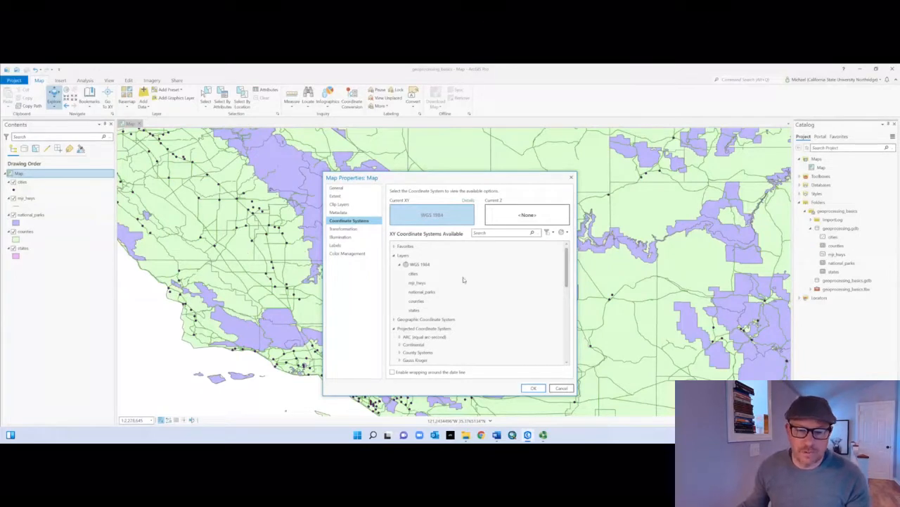
pyautogui.click(567, 391)
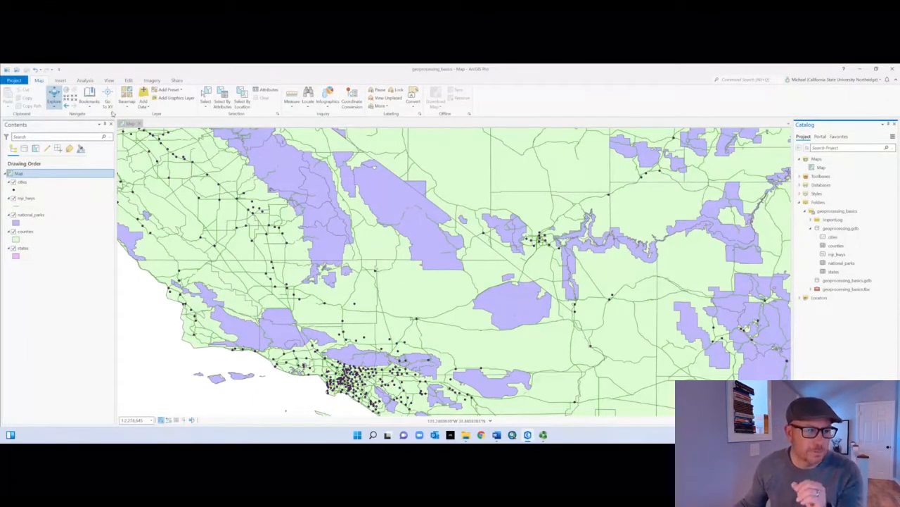
# Step: Open the geoprocessing tools and clear the tool search
pyautogui.click(85, 81)
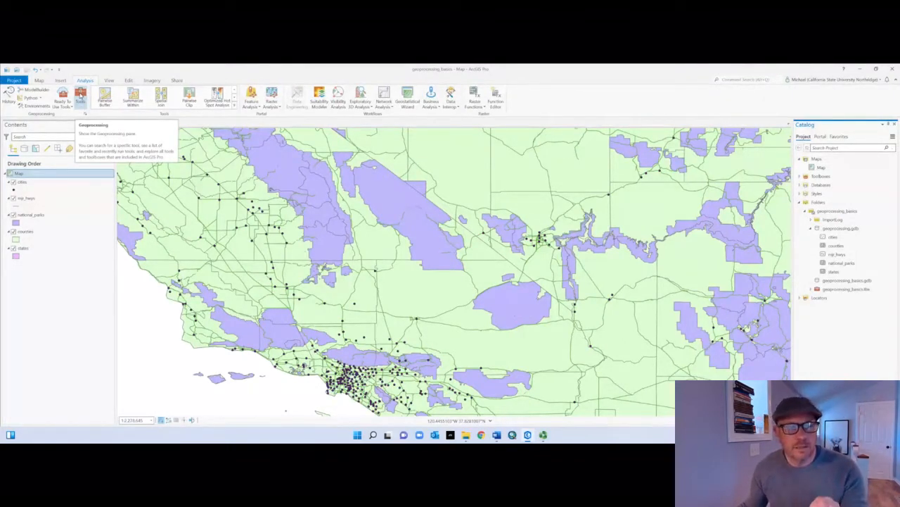
pyautogui.click(80, 96)
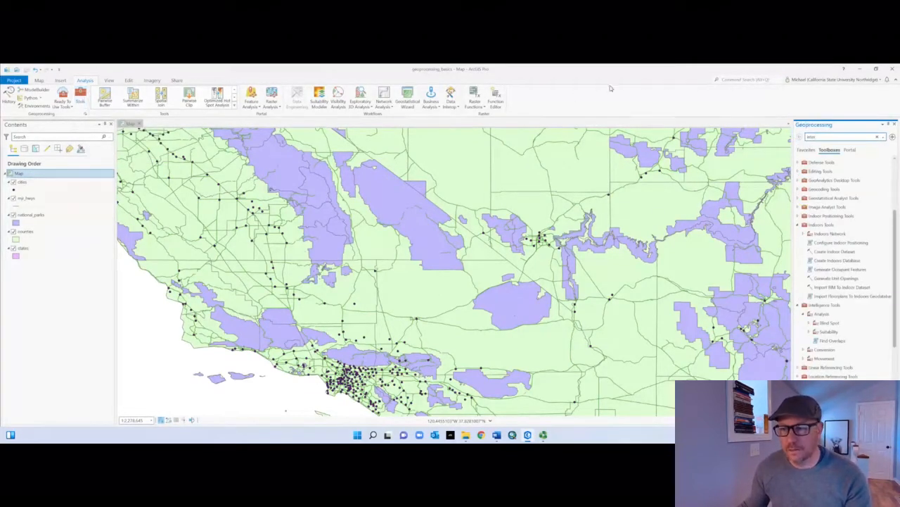
pyautogui.click(817, 138)
pyautogui.write('inte')
pyautogui.press('BackSpace')
pyautogui.press('BackSpace')
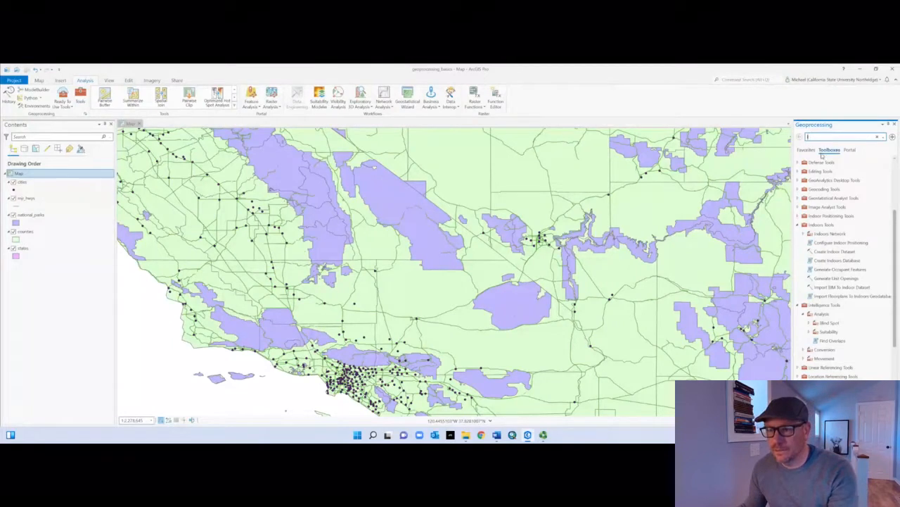
pyautogui.click(877, 138)
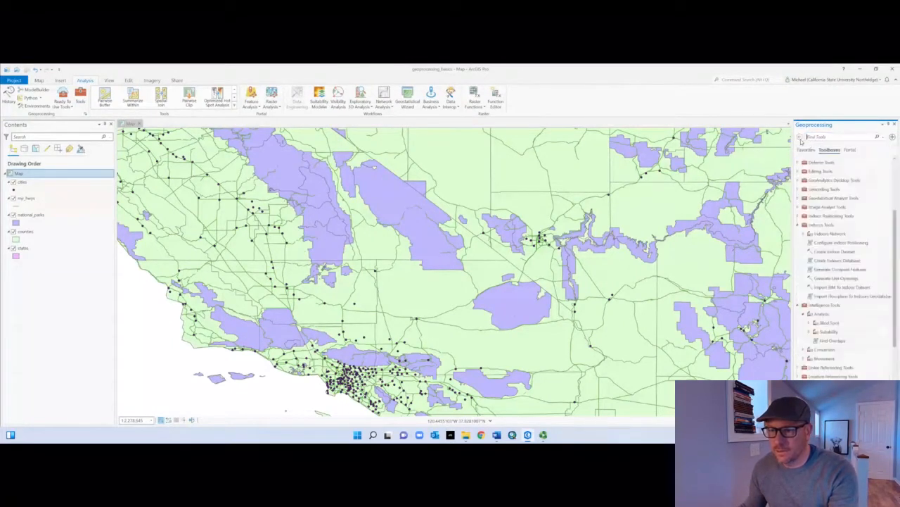
# Step: Collapse the Indoors Tools and Intelligence Tools toolboxes
pyautogui.click(798, 226)
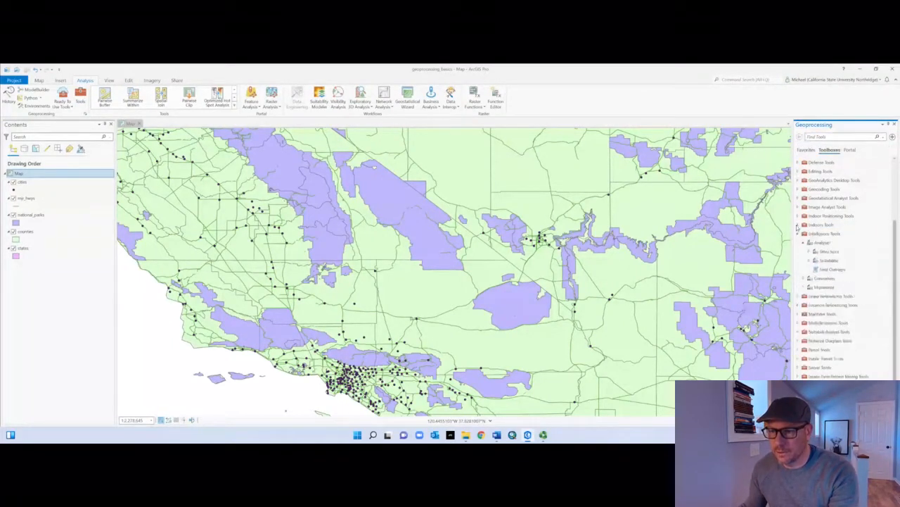
pyautogui.click(799, 234)
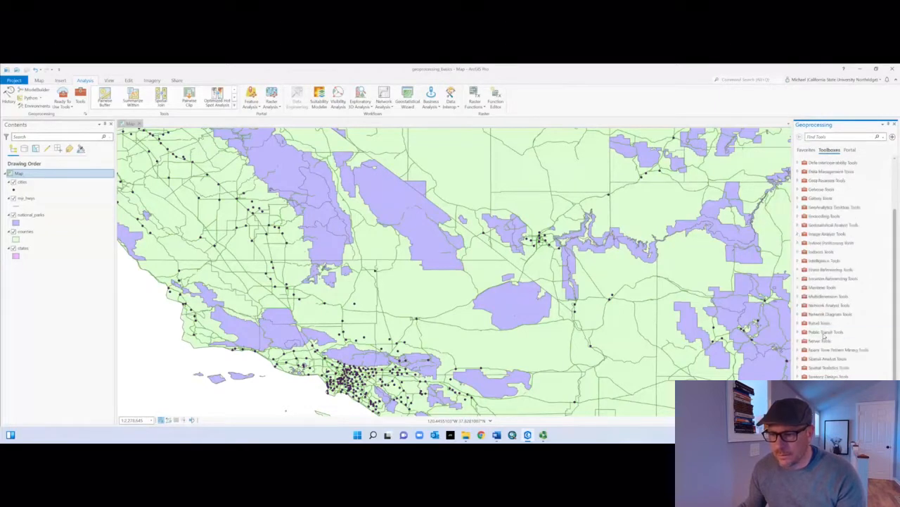
pyautogui.scroll(3, 853, 292)
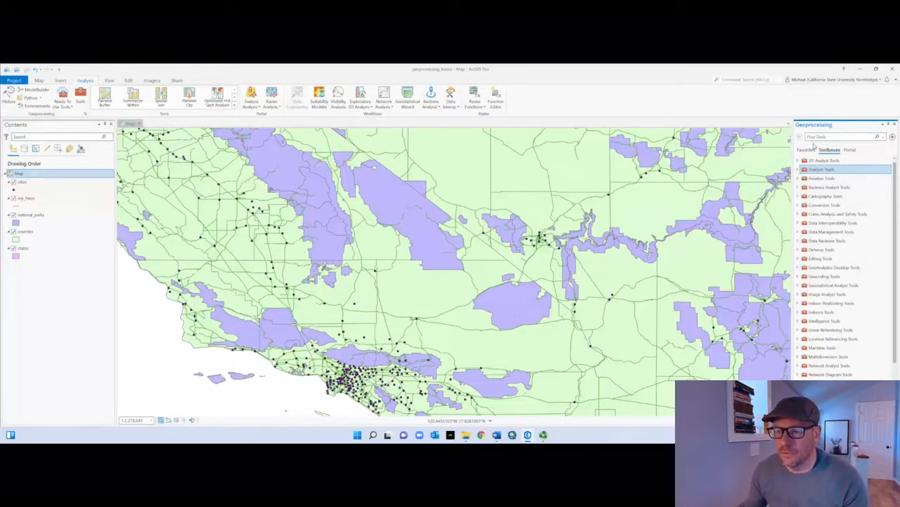
# Step: Look over the favorite and recent tools, and the contents of the Data Interoperability Tools toolbox
pyautogui.click(806, 150)
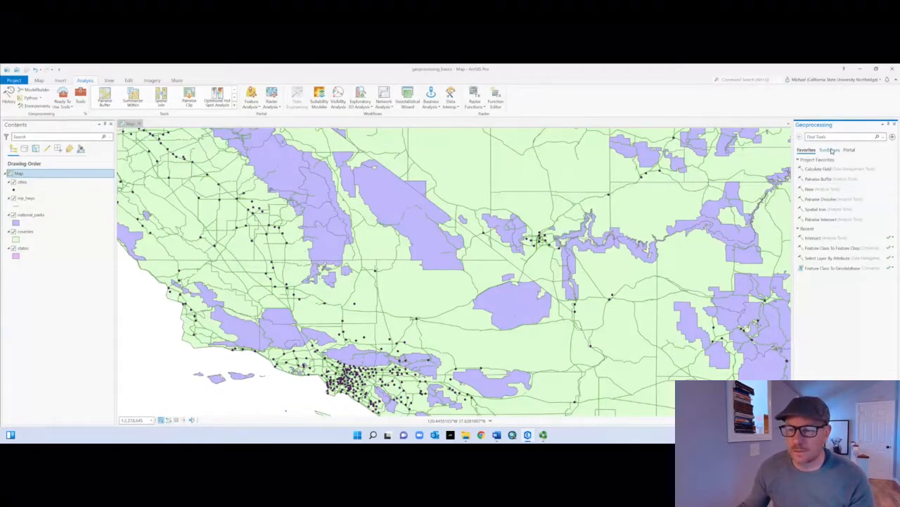
pyautogui.click(832, 151)
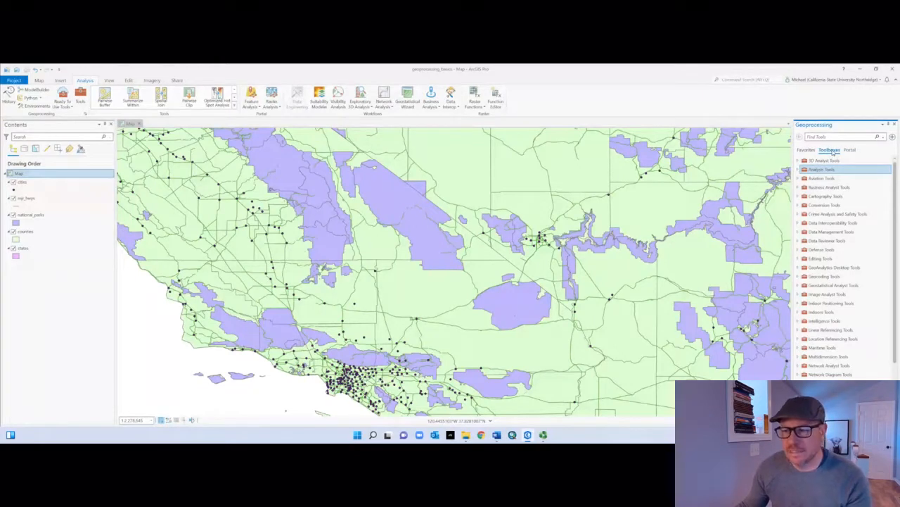
pyautogui.scroll(-3, 868, 239)
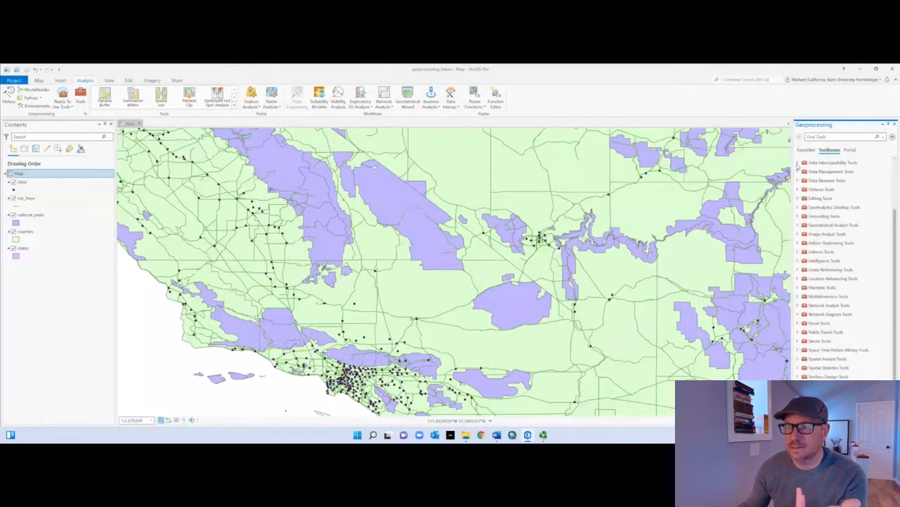
pyautogui.click(799, 163)
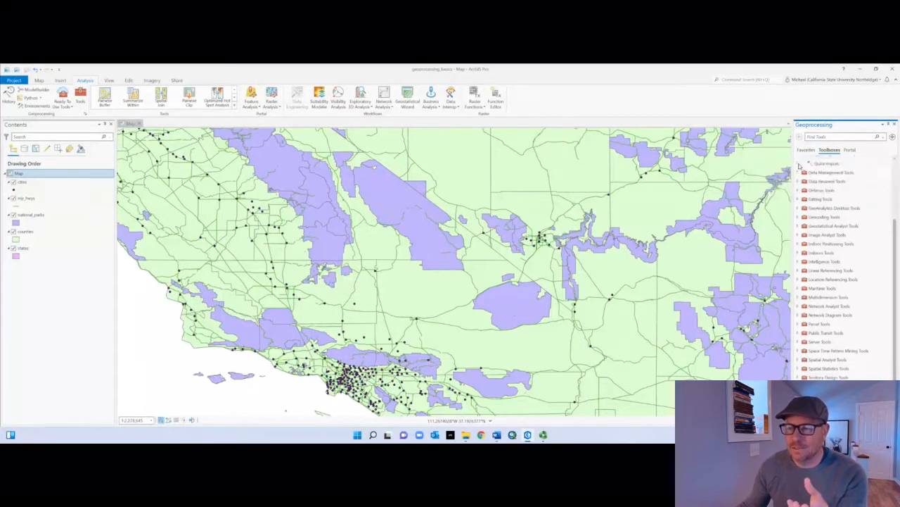
pyautogui.scroll(2, 830, 190)
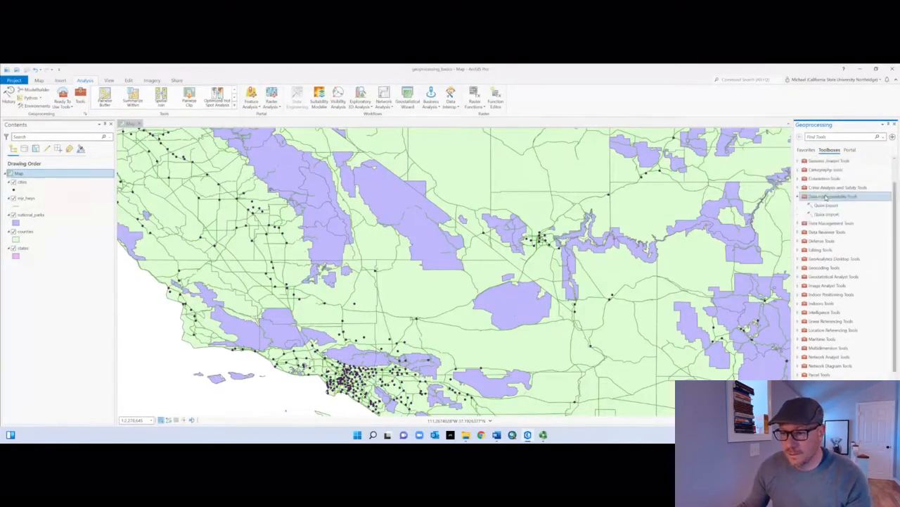
pyautogui.scroll(2, 826, 198)
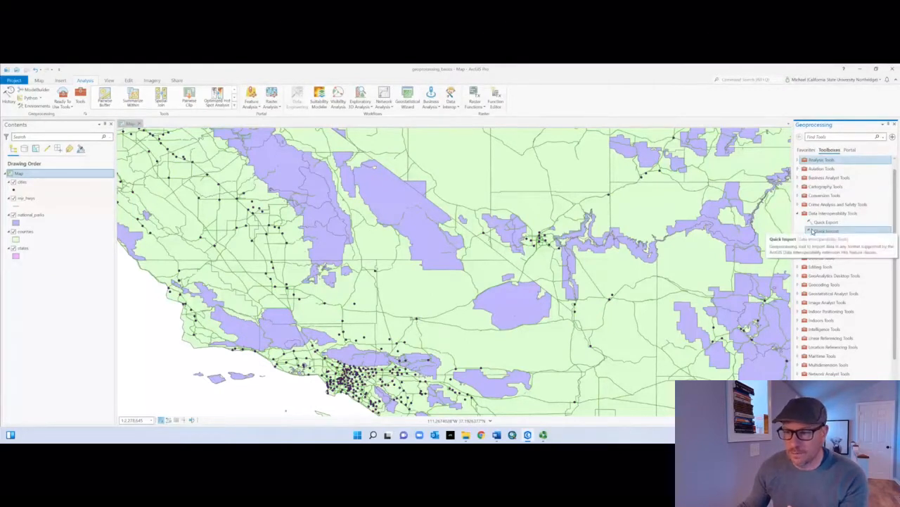
pyautogui.scroll(1, 812, 231)
# Step: Examine the Extract tools in Analysis Tools and the contents of the Crime Analysis and Safety Tools toolbox
pyautogui.click(798, 170)
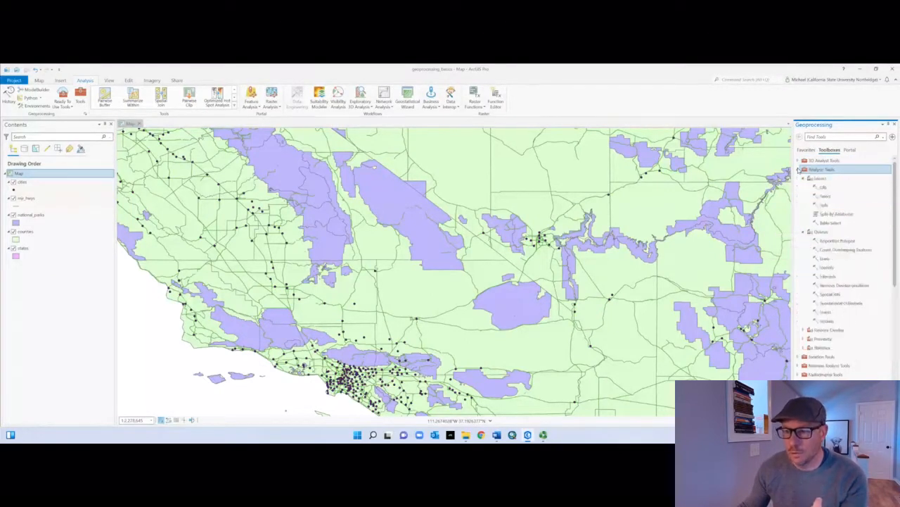
pyautogui.click(802, 233)
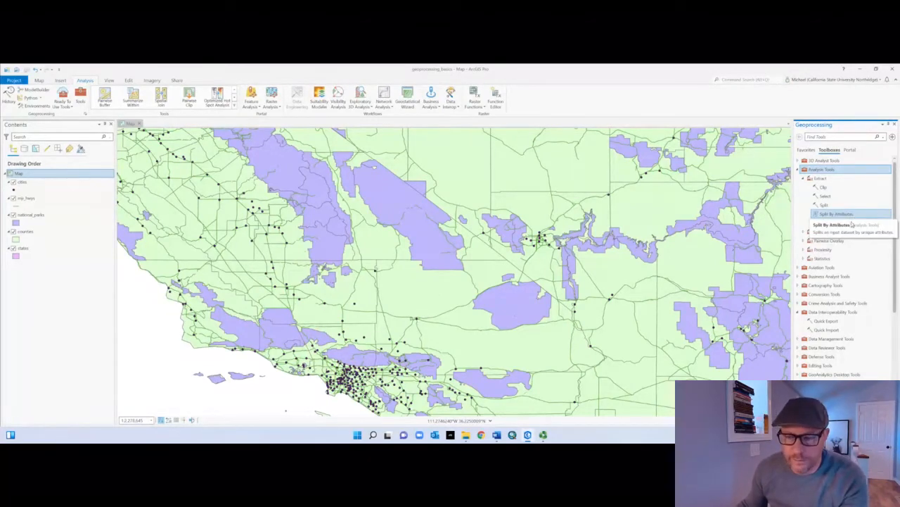
pyautogui.click(837, 214)
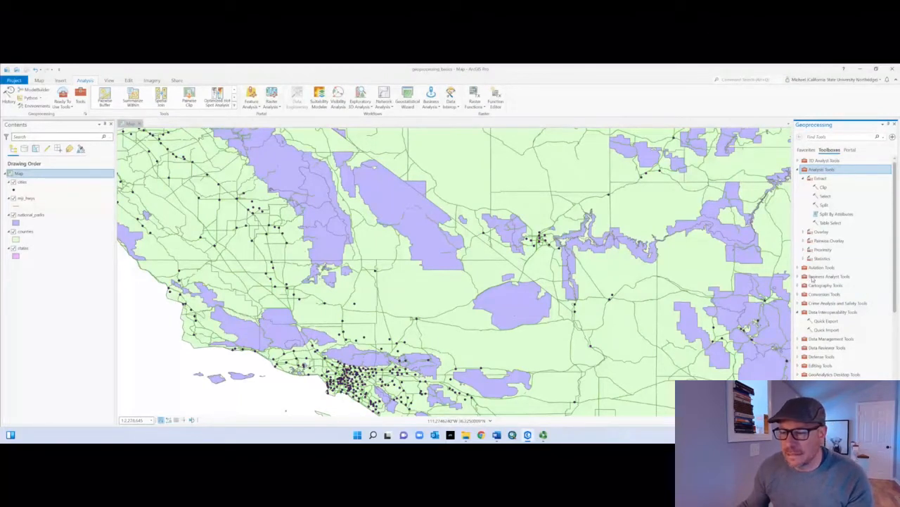
pyautogui.click(799, 303)
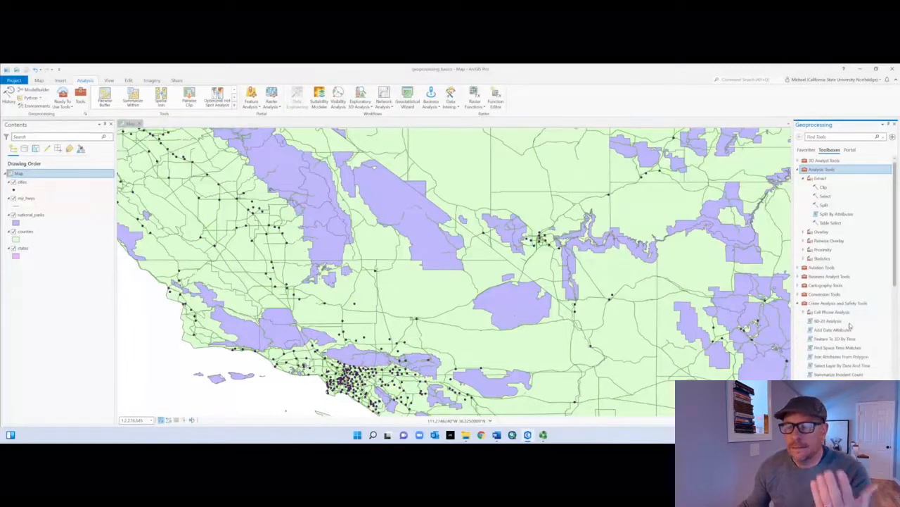
pyautogui.scroll(-1, 851, 325)
pyautogui.scroll(-3, 843, 349)
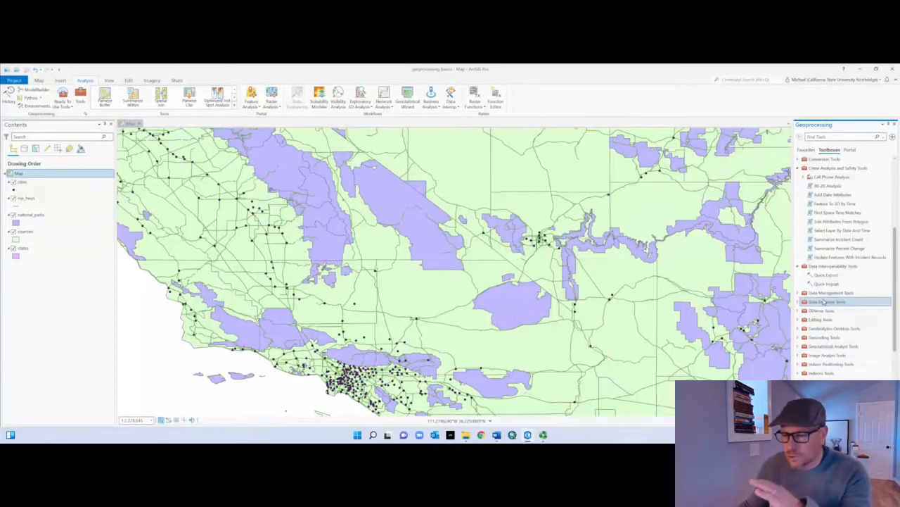
pyautogui.scroll(4, 837, 253)
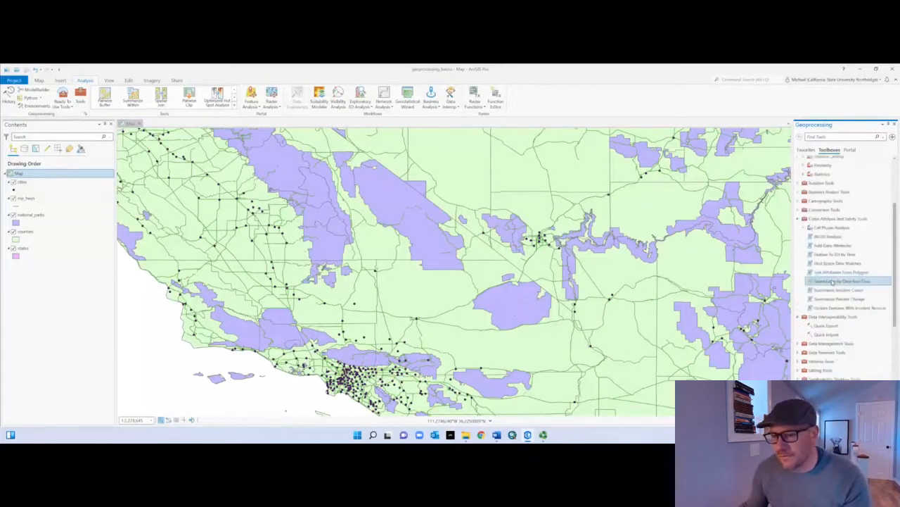
# Step: Search the geoprocessing tools for "project" and open the Batch Project tool
pyautogui.click(831, 138)
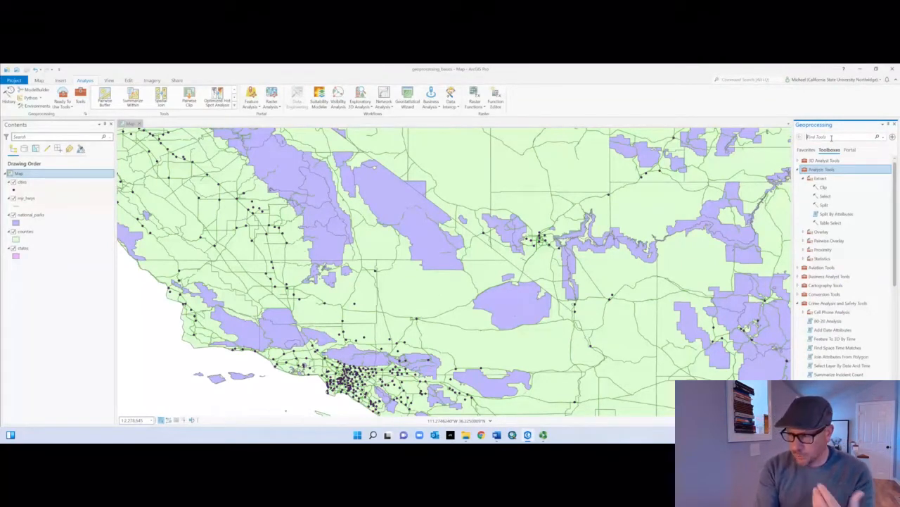
pyautogui.write('project')
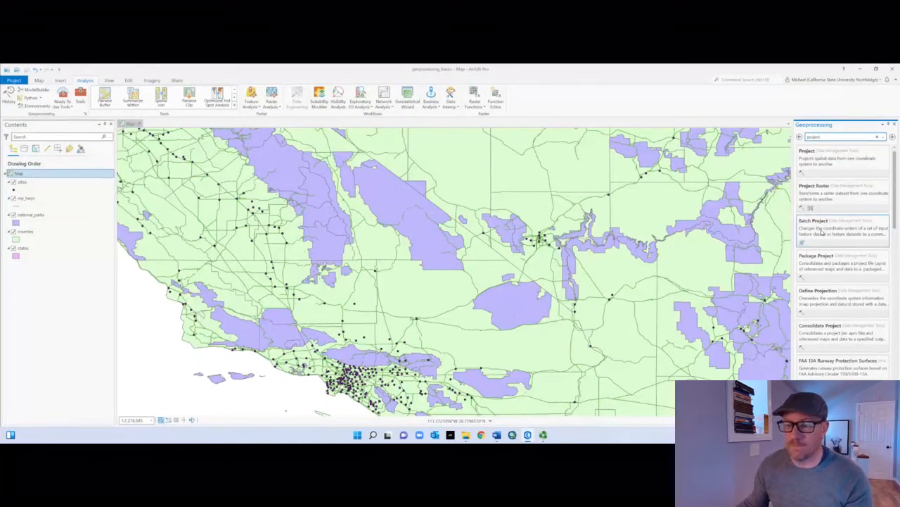
pyautogui.click(822, 230)
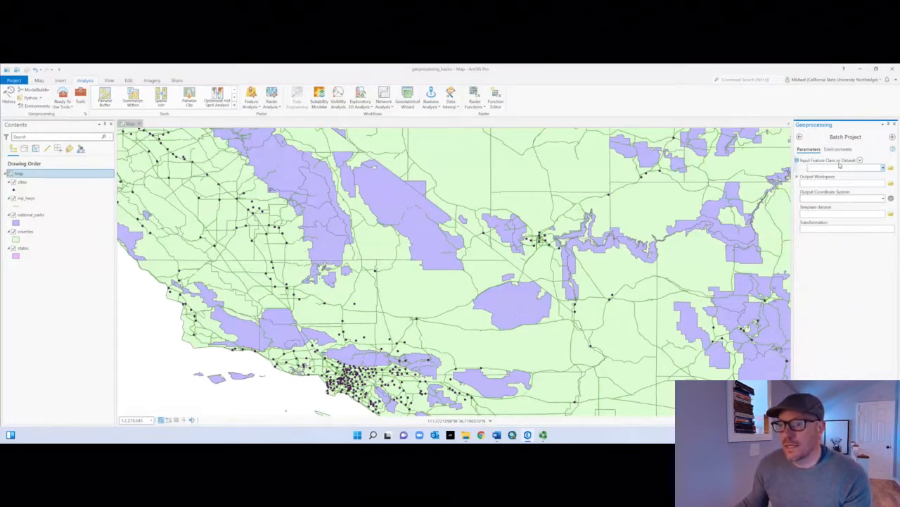
# Step: Add cities, counties, mjr_hwys, national_parks and states together as the input feature classes for Batch Project
pyautogui.click(885, 168)
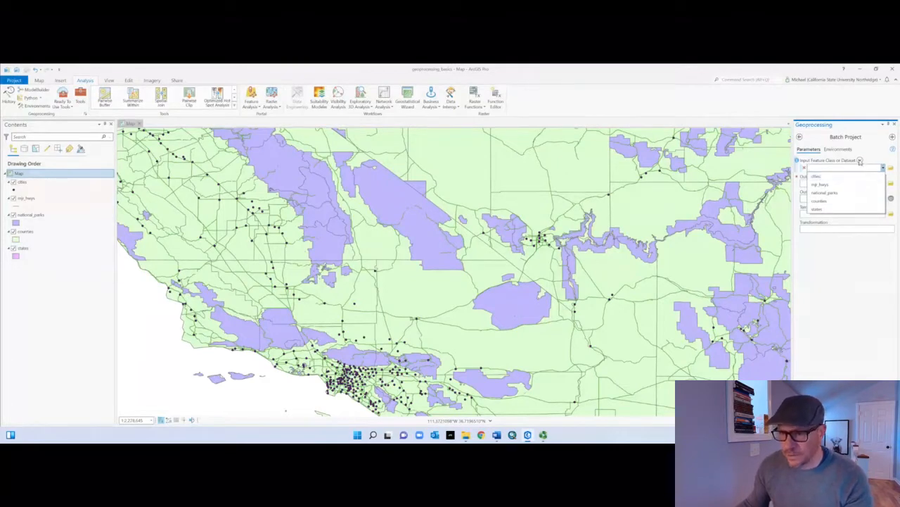
pyautogui.click(861, 161)
pyautogui.click(861, 160)
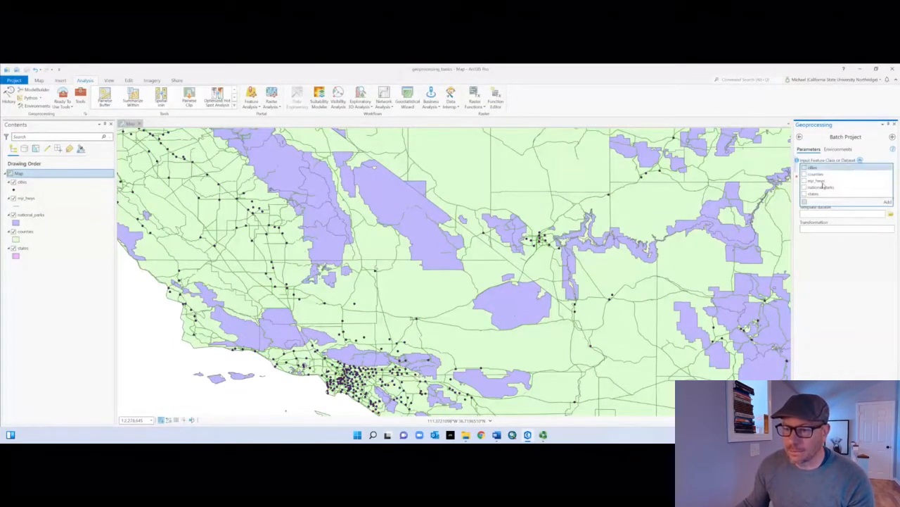
pyautogui.click(805, 202)
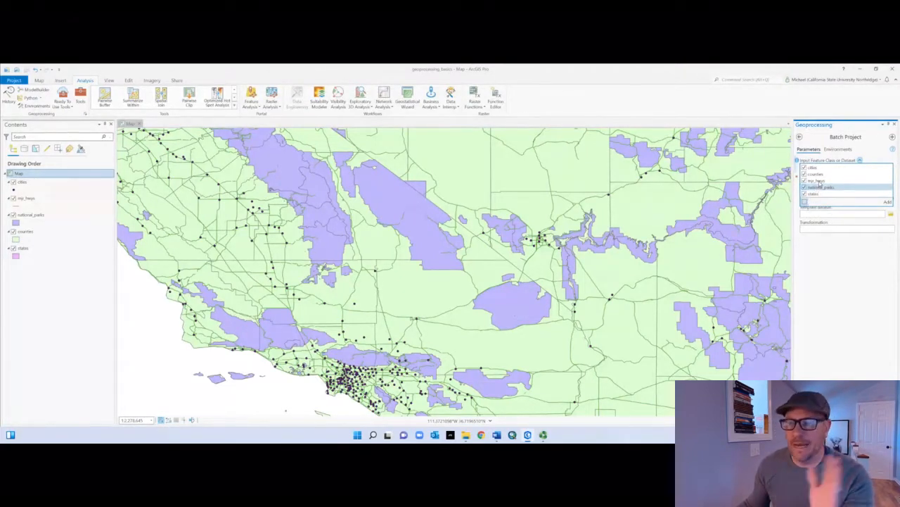
pyautogui.click(888, 202)
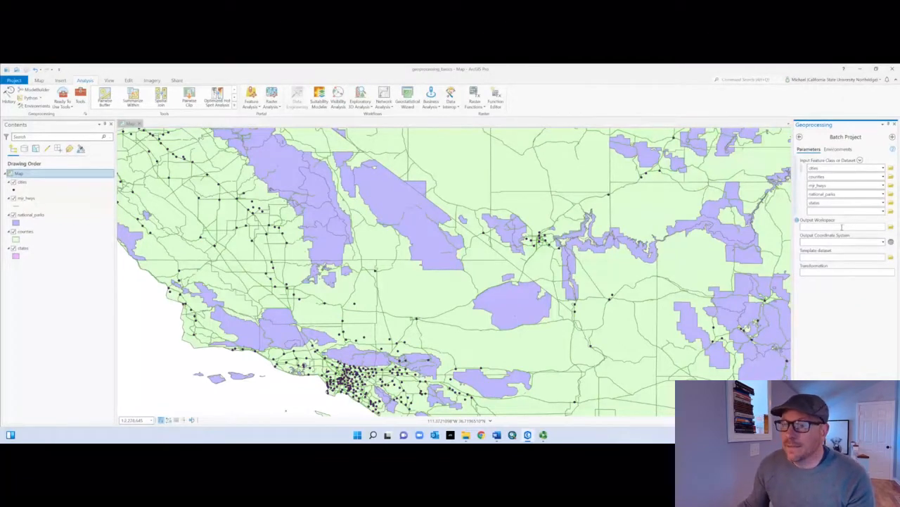
# Step: Set the output workspace to the geoprocessing_basics.gdb file geodatabase in the project folder
pyautogui.click(890, 229)
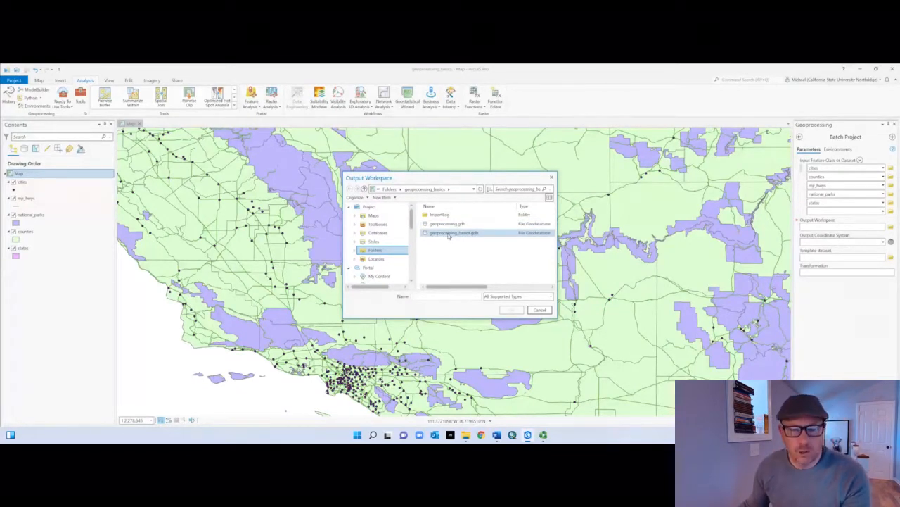
pyautogui.click(448, 234)
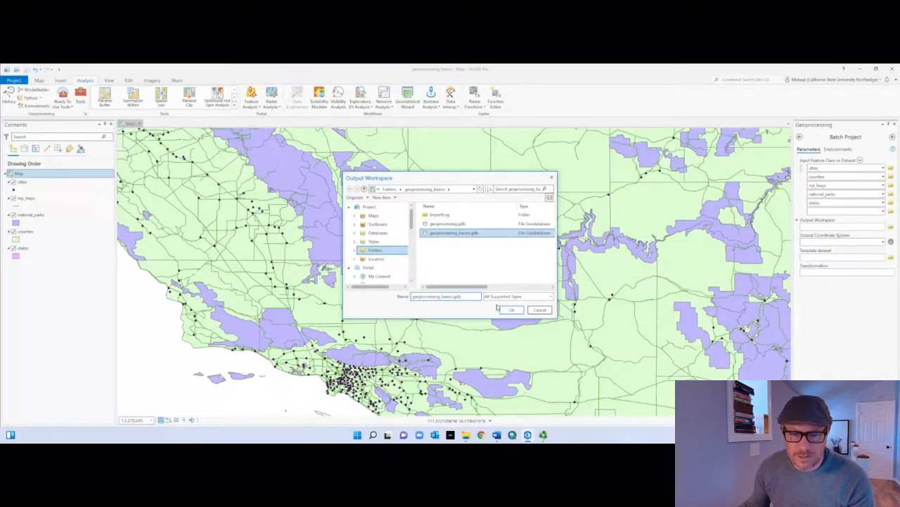
pyautogui.click(512, 309)
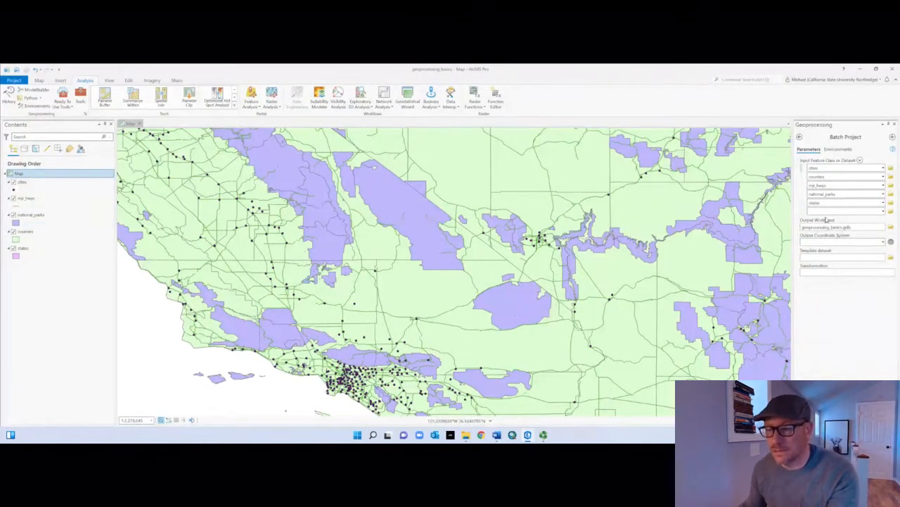
# Step: Set the output coordinate system to NAD 1983 (2011) California (Teale) Albers (Meters) from the projected State Systems
pyautogui.click(882, 243)
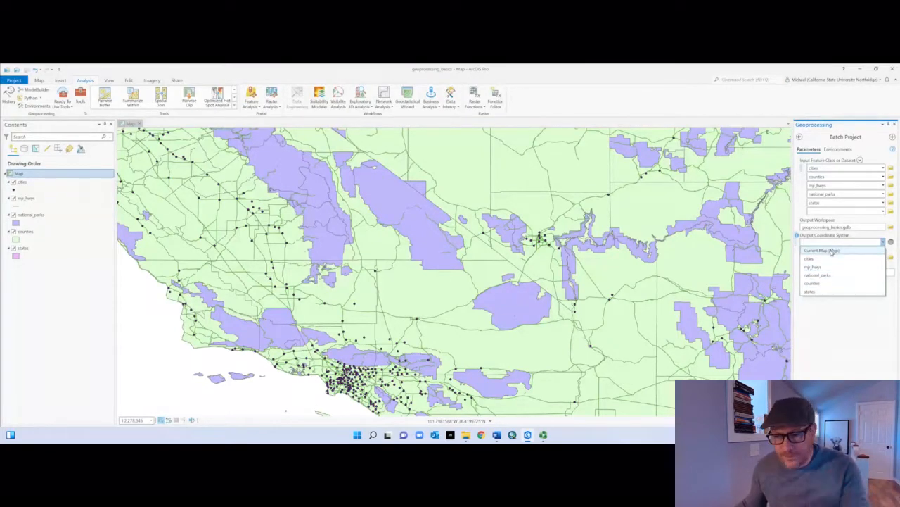
pyautogui.click(891, 241)
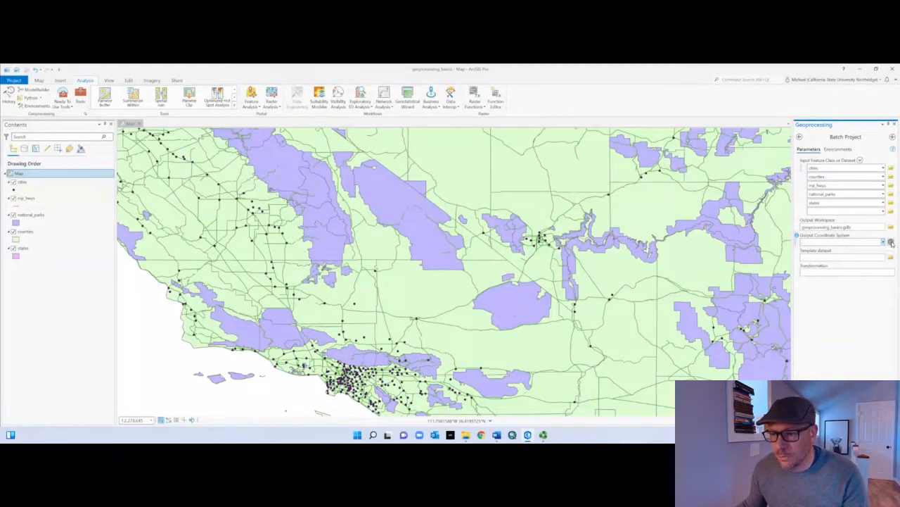
pyautogui.click(891, 241)
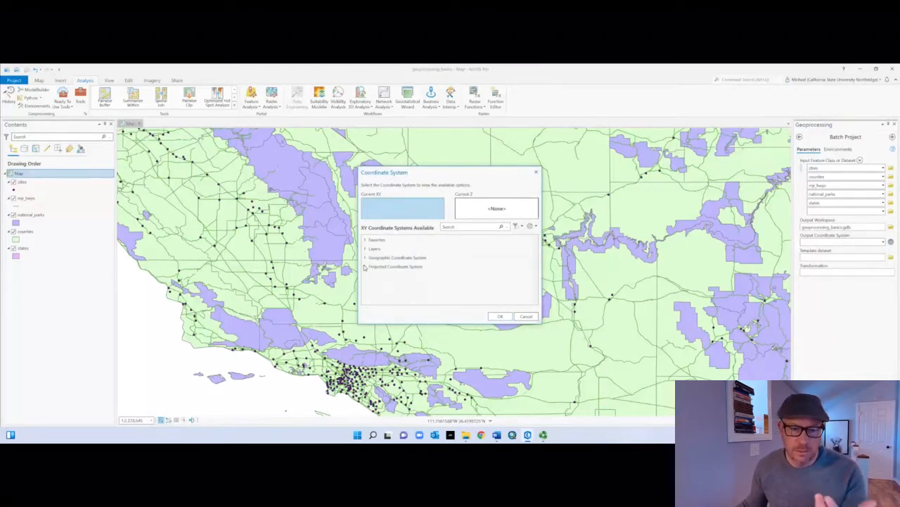
pyautogui.click(365, 266)
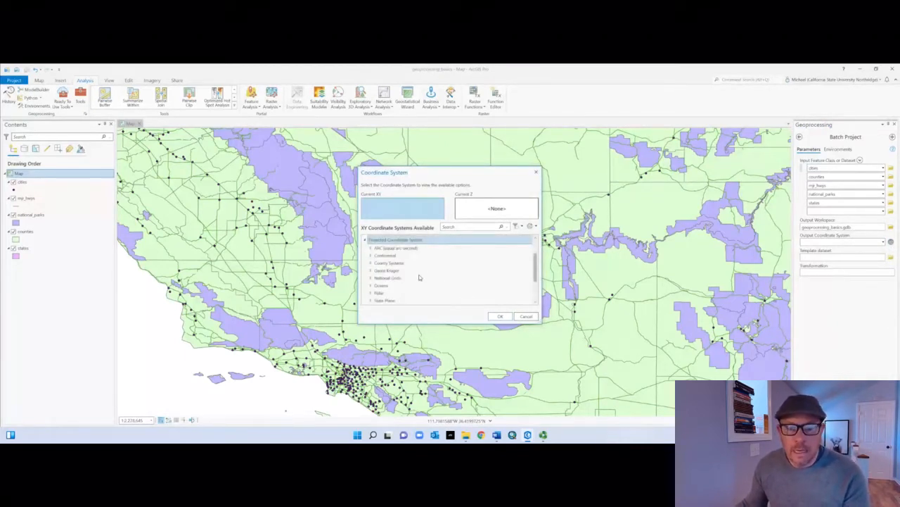
pyautogui.moveTo(439, 324); pyautogui.dragTo(442, 396)
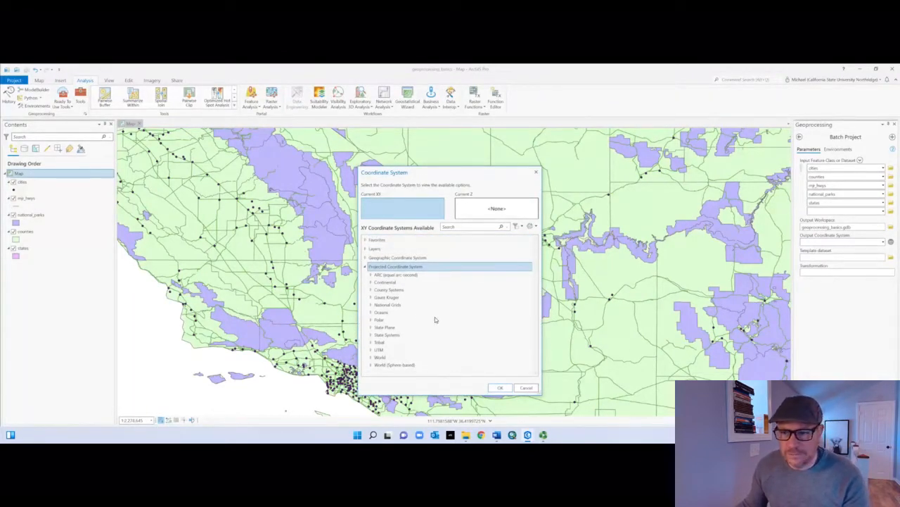
pyautogui.click(370, 334)
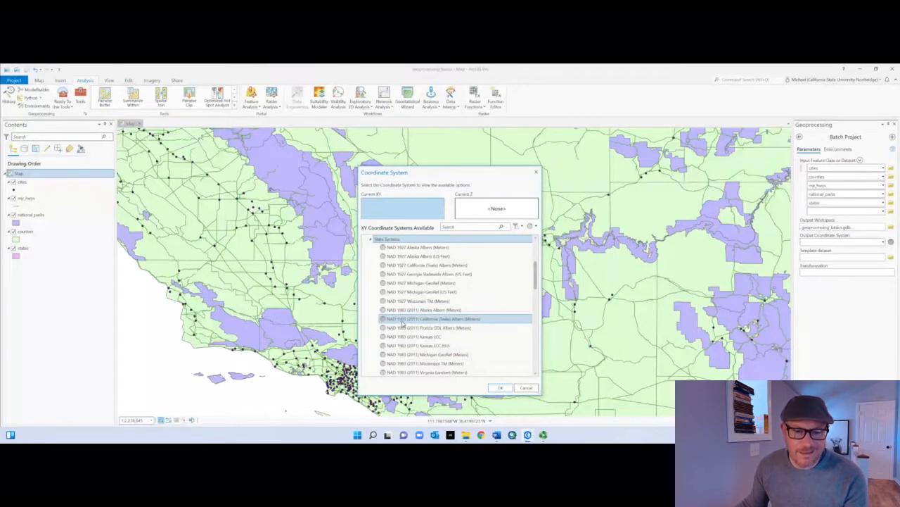
pyautogui.click(458, 321)
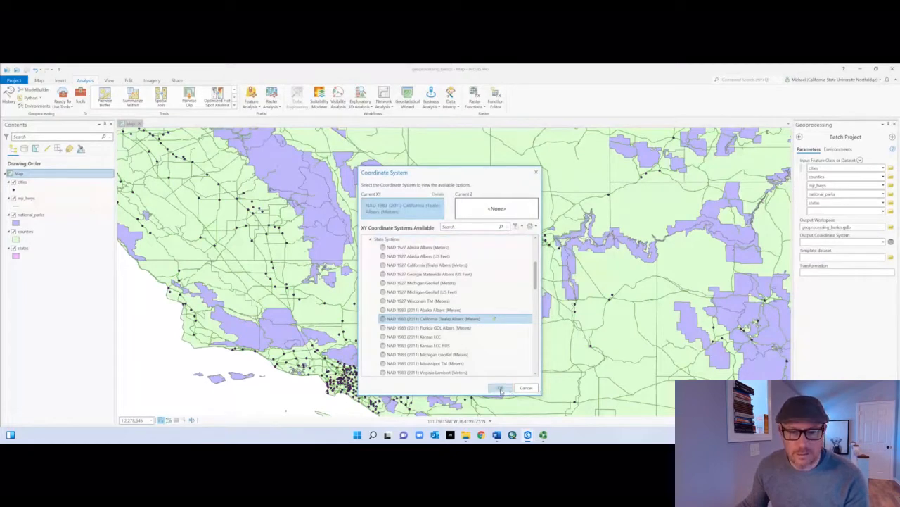
pyautogui.click(500, 389)
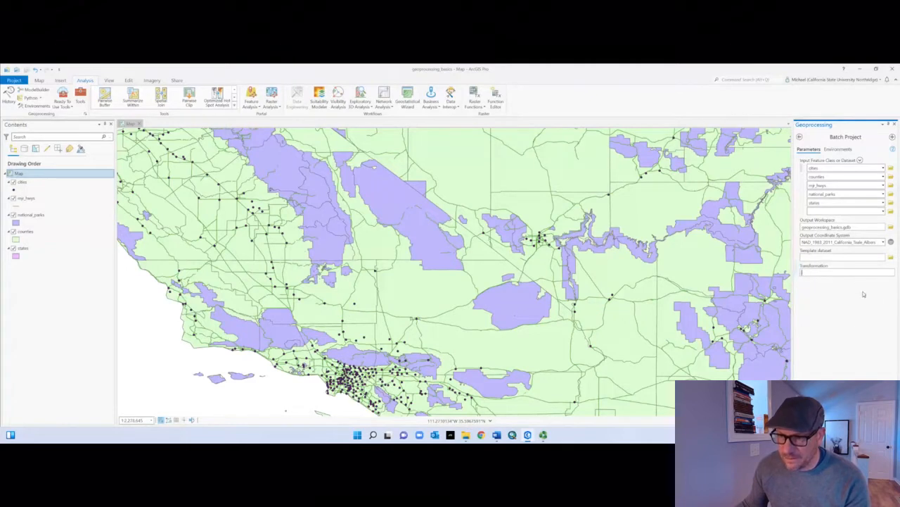
# Step: Widen the Geoprocessing pane and check the Transformation parameter for available options
pyautogui.click(801, 272)
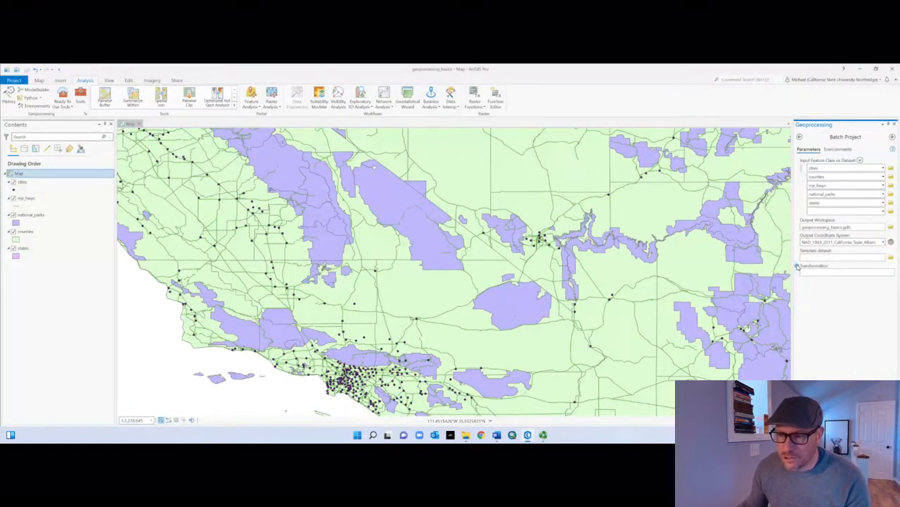
pyautogui.moveTo(793, 270); pyautogui.dragTo(760, 267)
pyautogui.moveTo(764, 266)
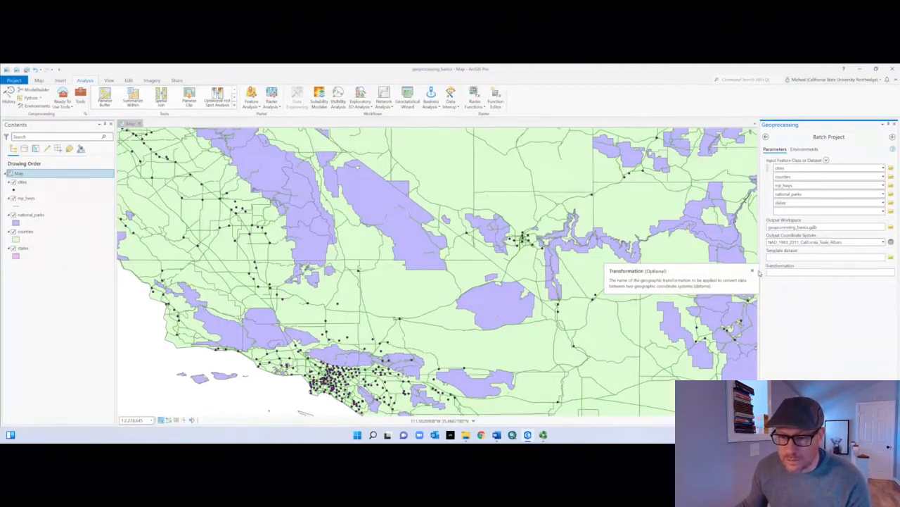
pyautogui.rightClick(781, 274)
pyautogui.click(775, 273)
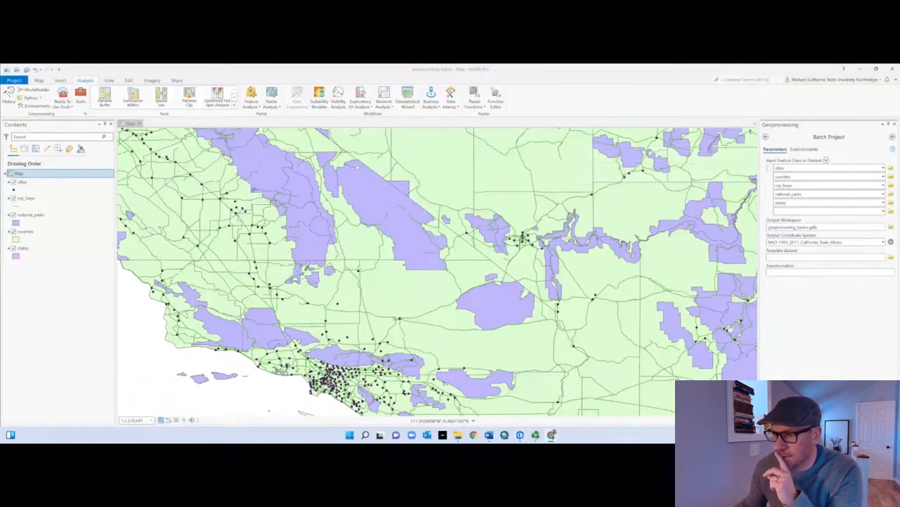
# Step: Read the usage notes and the Transformation parameter description on the Batch Project help page, then minimize the page
pyautogui.moveTo(899, 127); pyautogui.dragTo(422, 129)
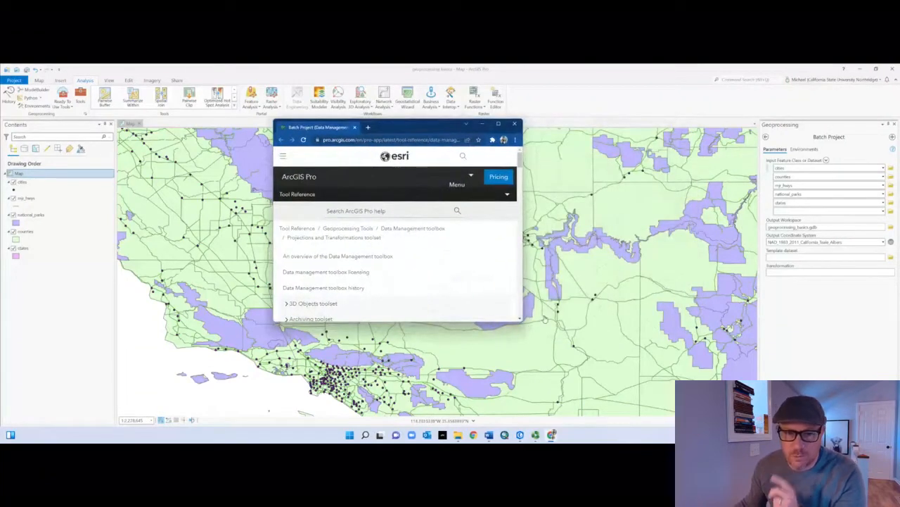
pyautogui.moveTo(520, 320); pyautogui.dragTo(724, 390)
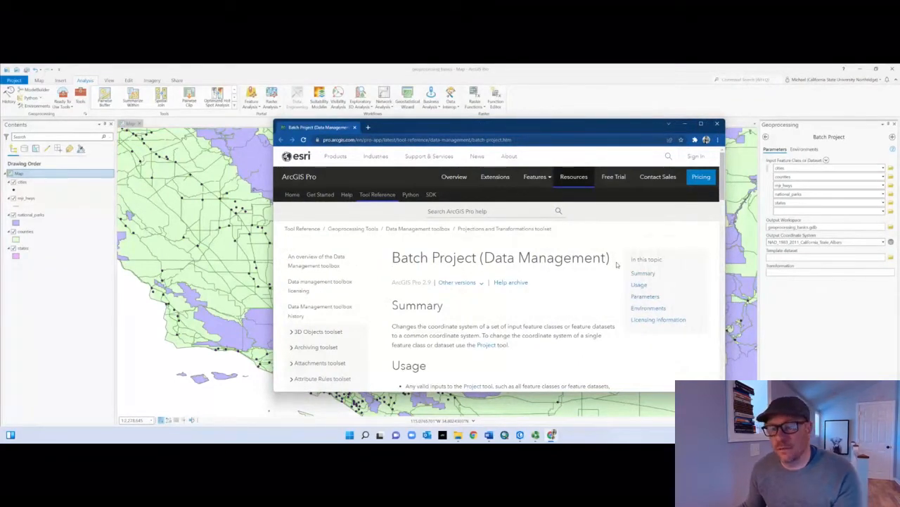
pyautogui.moveTo(582, 119); pyautogui.dragTo(533, 93)
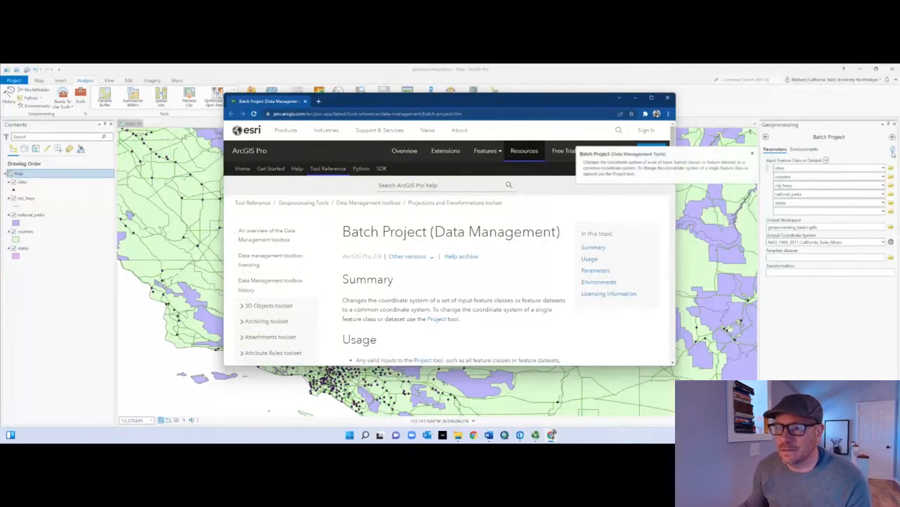
pyautogui.scroll(-2, 488, 284)
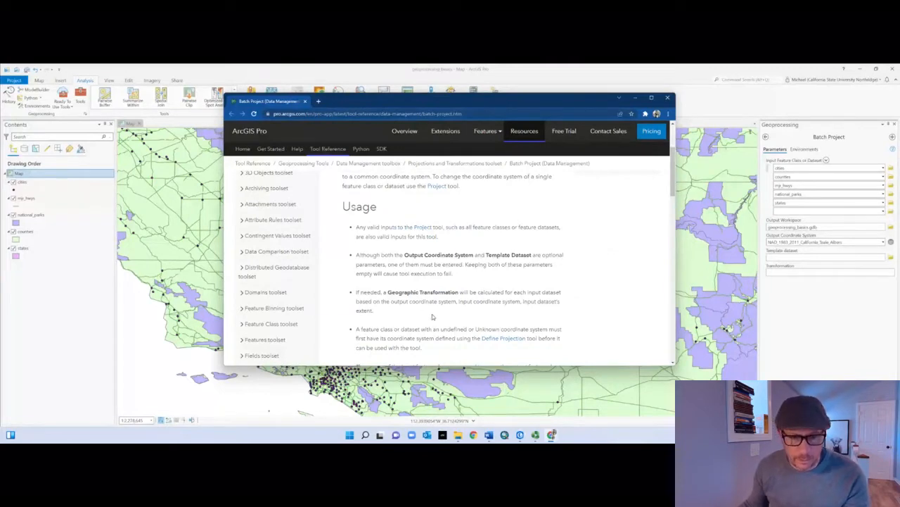
pyautogui.scroll(3, 439, 282)
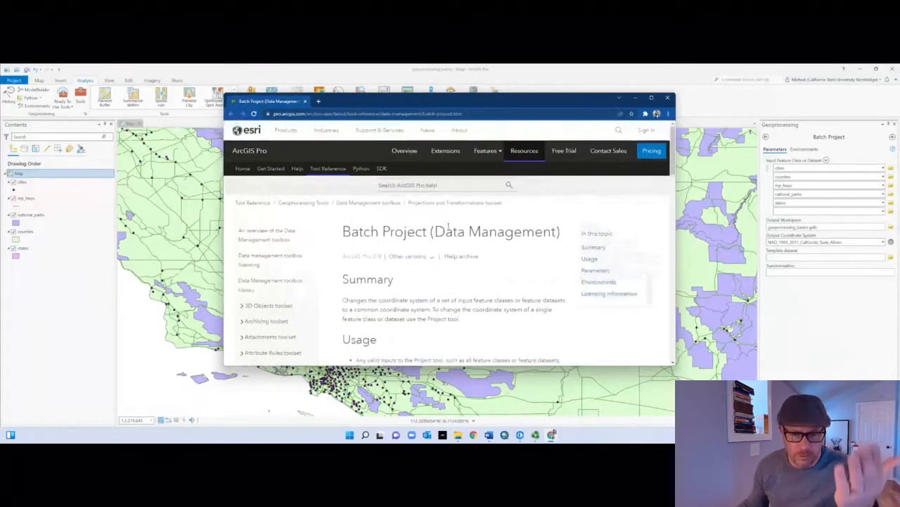
pyautogui.scroll(-2, 474, 325)
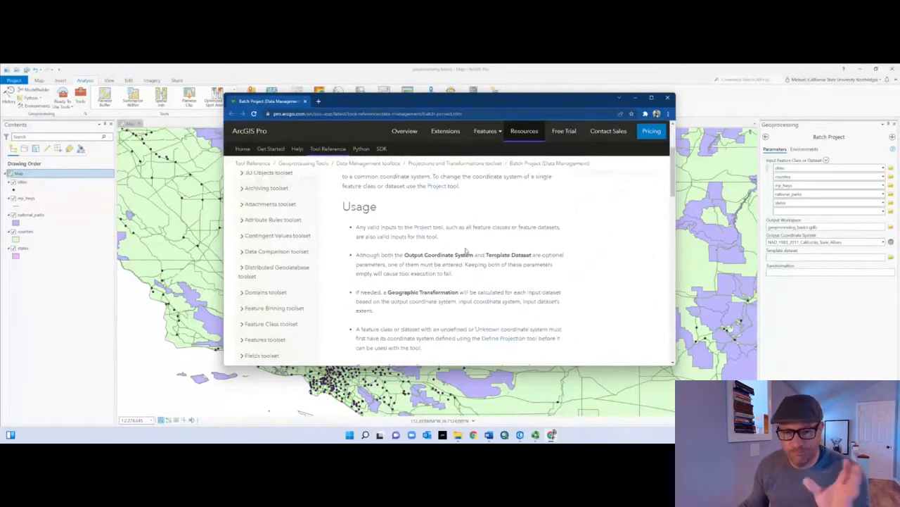
pyautogui.scroll(-3, 476, 297)
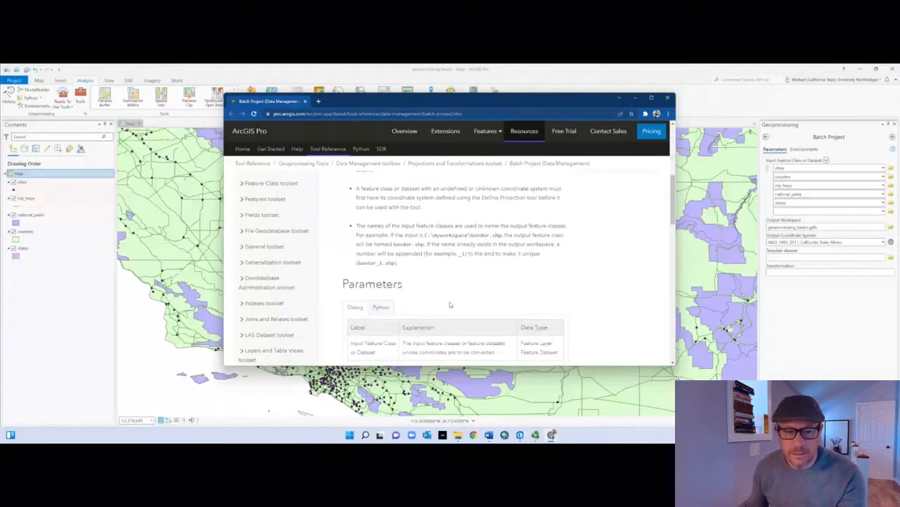
pyautogui.scroll(-4, 449, 307)
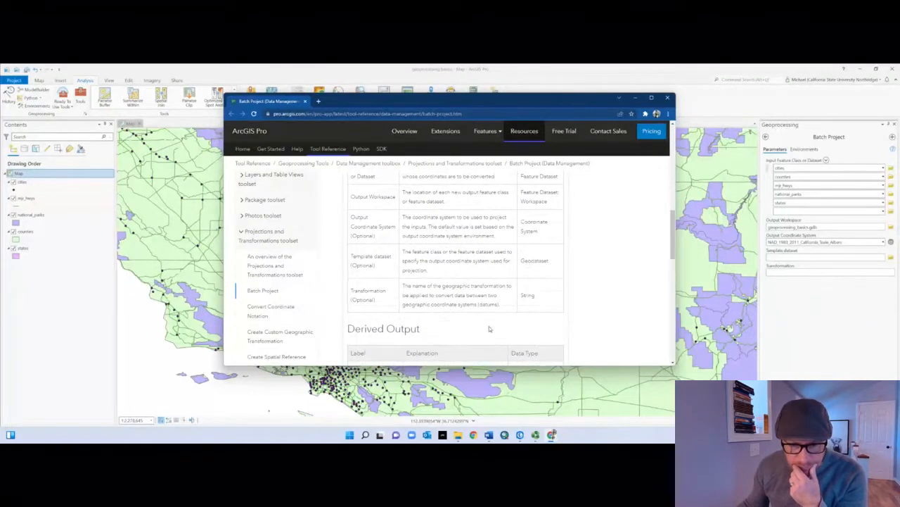
pyautogui.scroll(-3, 490, 328)
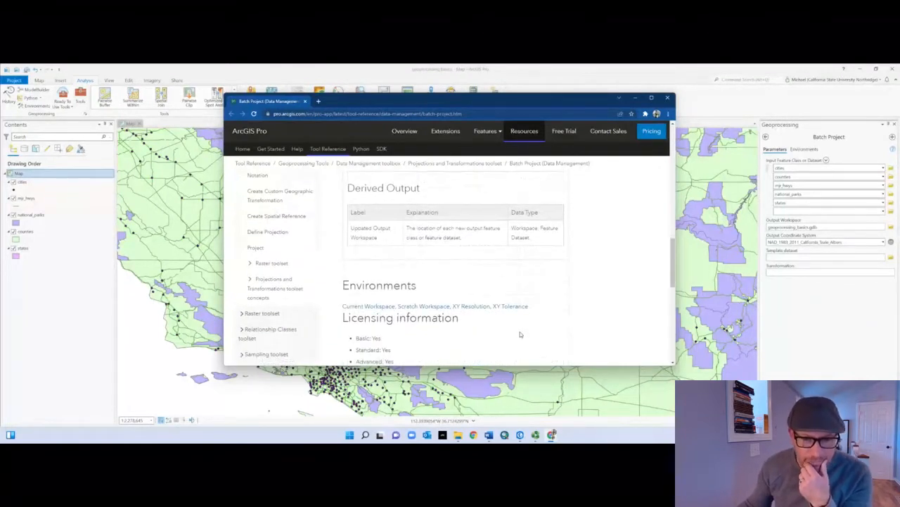
pyautogui.scroll(-2, 520, 334)
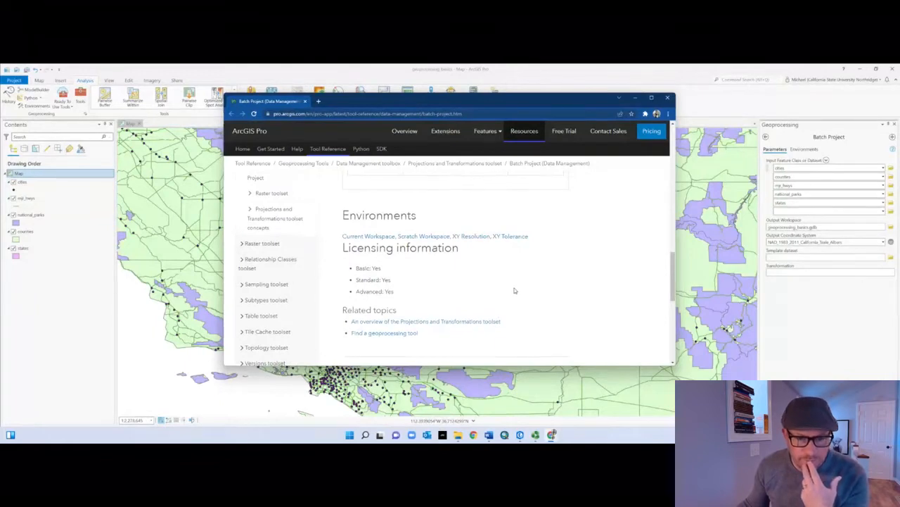
pyautogui.scroll(5, 516, 288)
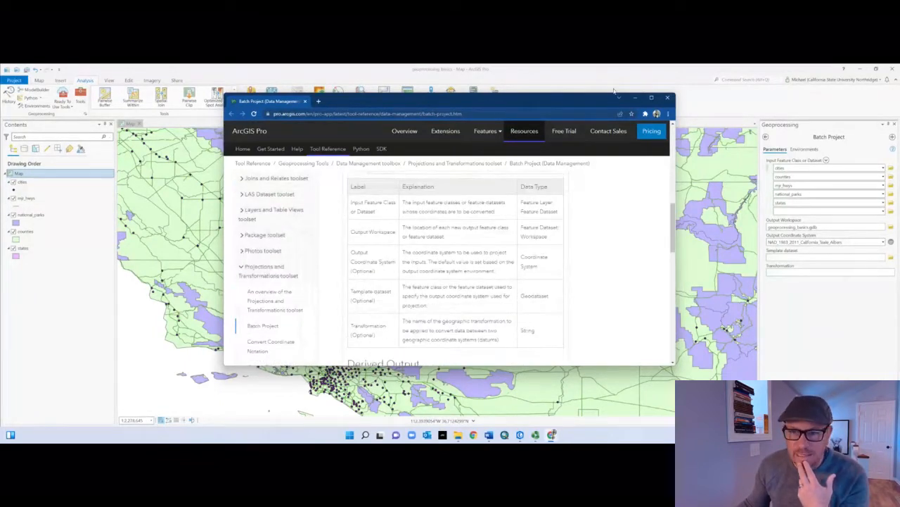
pyautogui.click(635, 97)
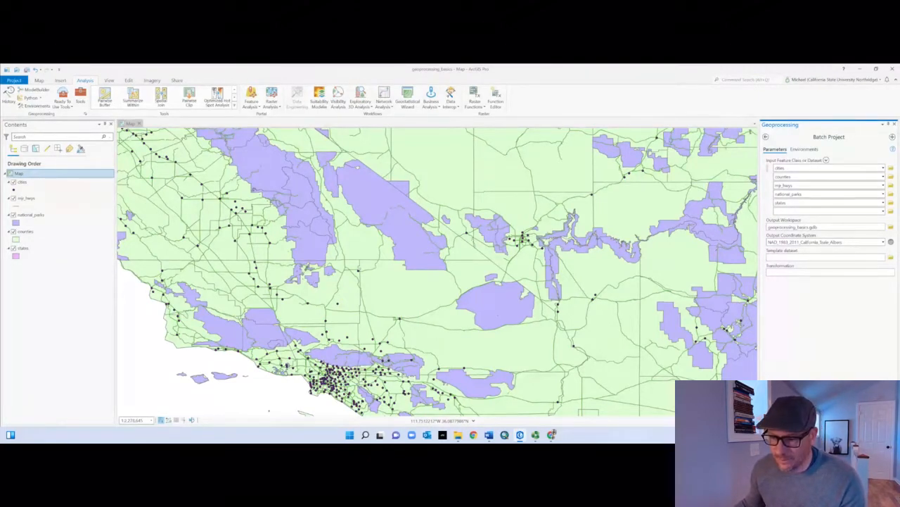
# Step: Run Batch Project on the five input layers and dismiss its message report
pyautogui.click(786, 417)
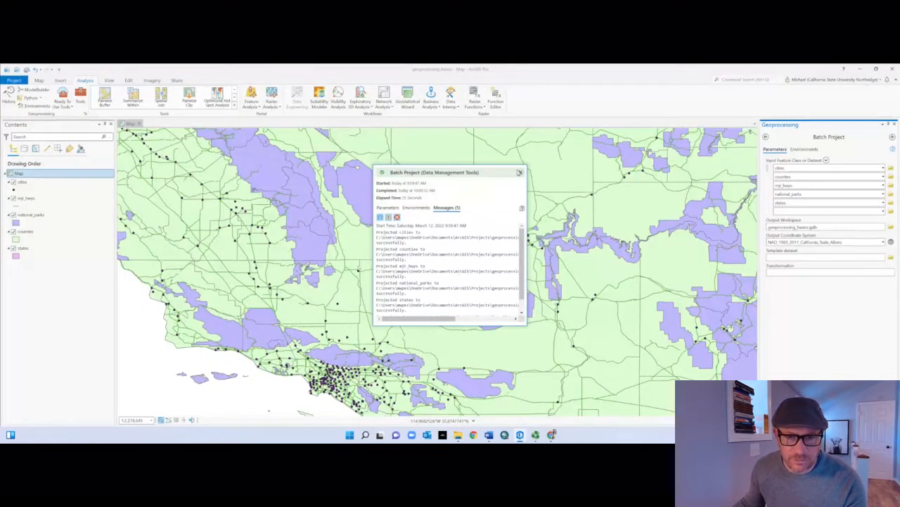
pyautogui.click(522, 172)
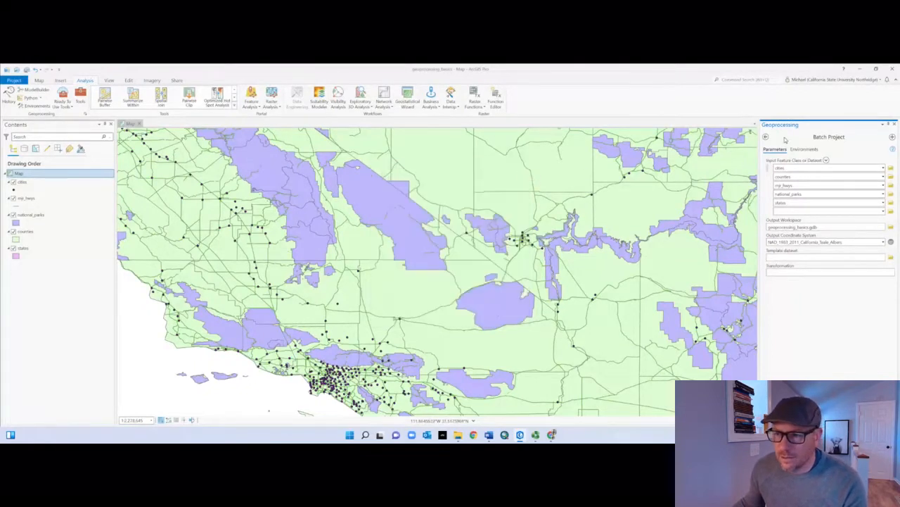
# Step: Add the projected cities feature class from geoprocessing_basics.gdb in the Catalog to the map
pyautogui.click(772, 421)
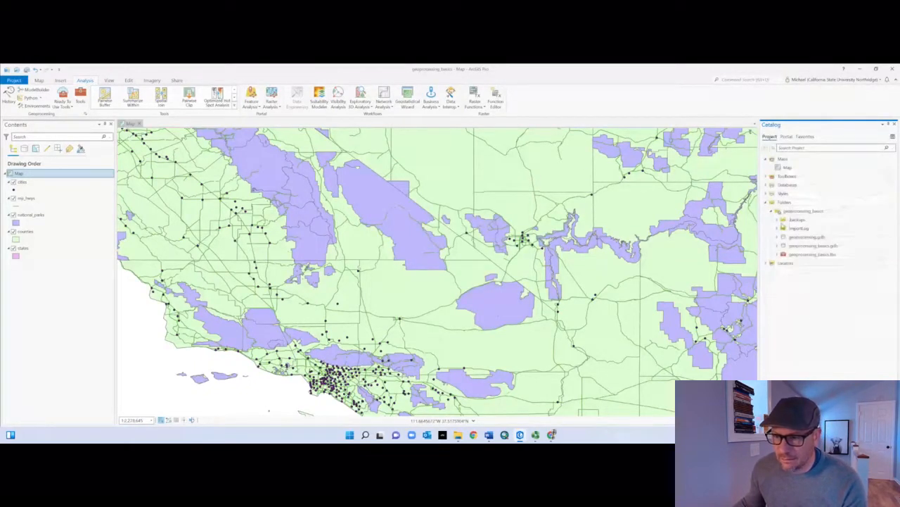
pyautogui.click(777, 245)
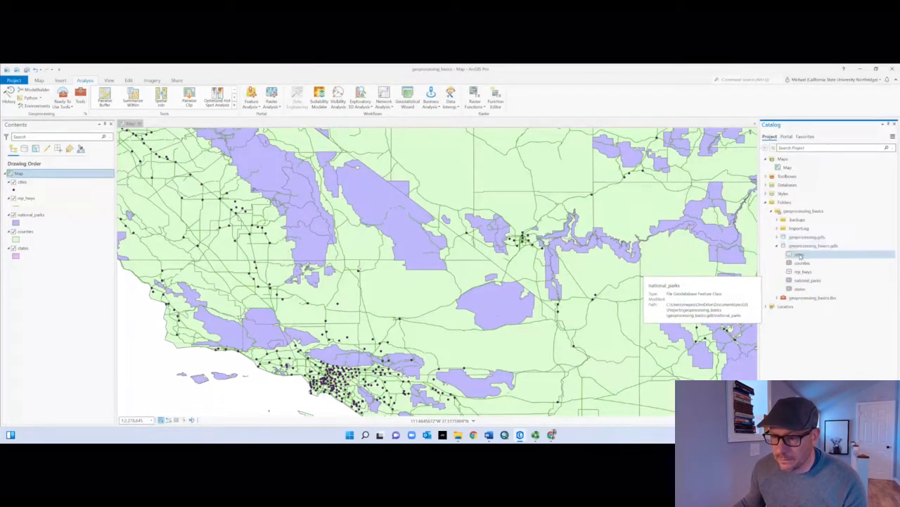
pyautogui.click(800, 256)
pyautogui.moveTo(800, 255); pyautogui.dragTo(386, 318)
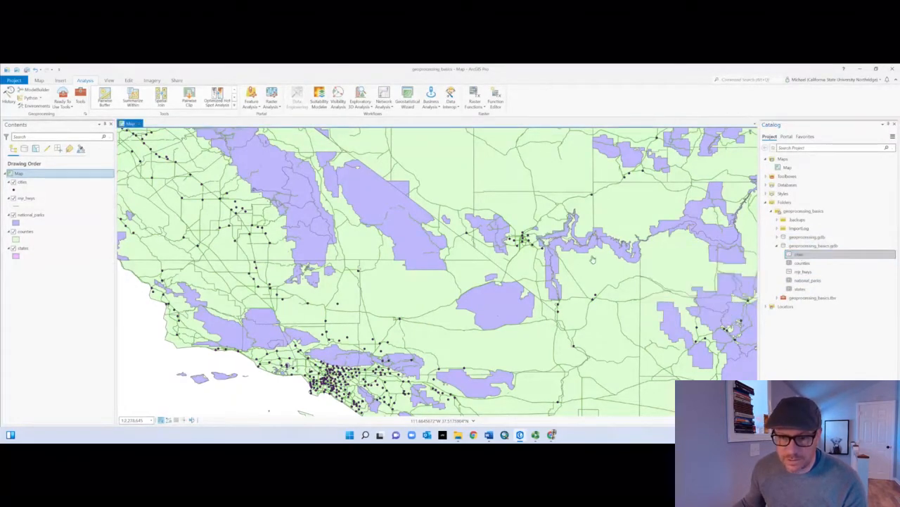
# Step: Change the newly added cities layer's point symbol to the outlined red circle from the ArcGIS 2D gallery
pyautogui.click(12, 191)
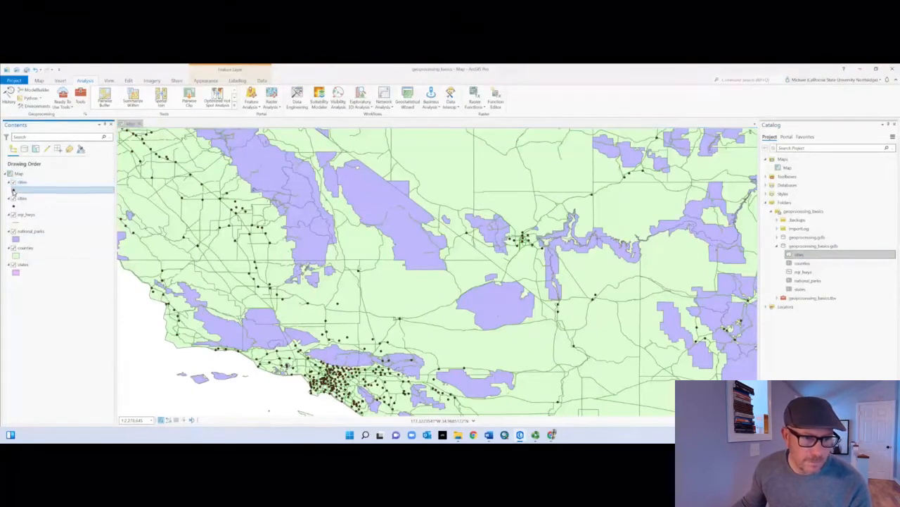
pyautogui.click(779, 230)
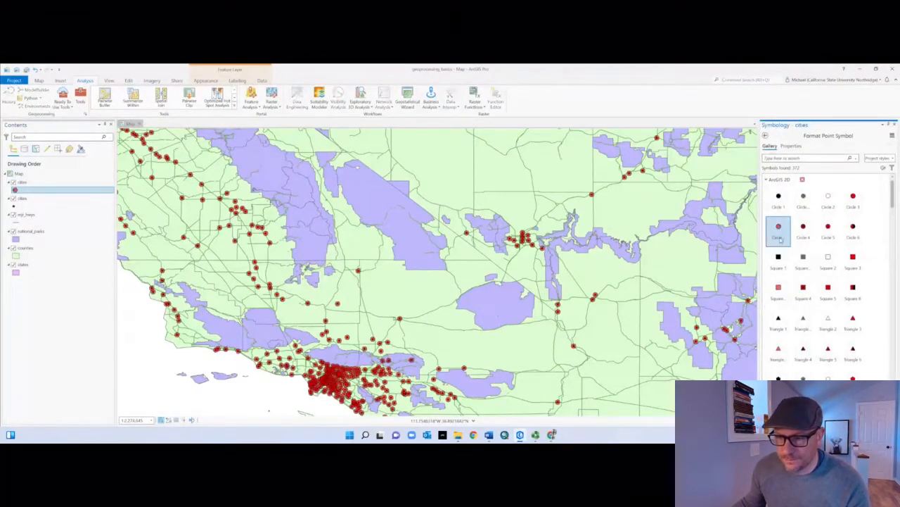
pyautogui.click(33, 326)
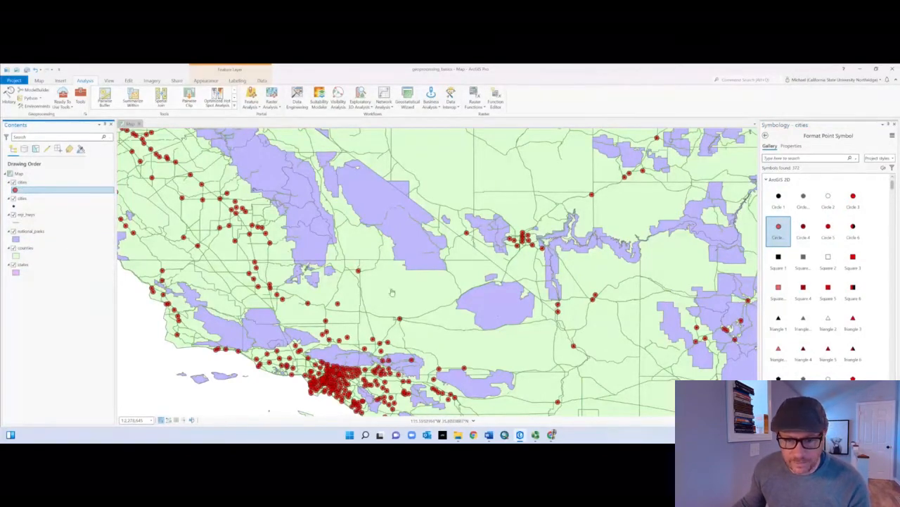
# Step: Set the map's coordinate system to NAD 1983 (2011) California (Teale) Albers (Meters) in the map properties
pyautogui.click(32, 174)
pyautogui.rightClick(32, 174)
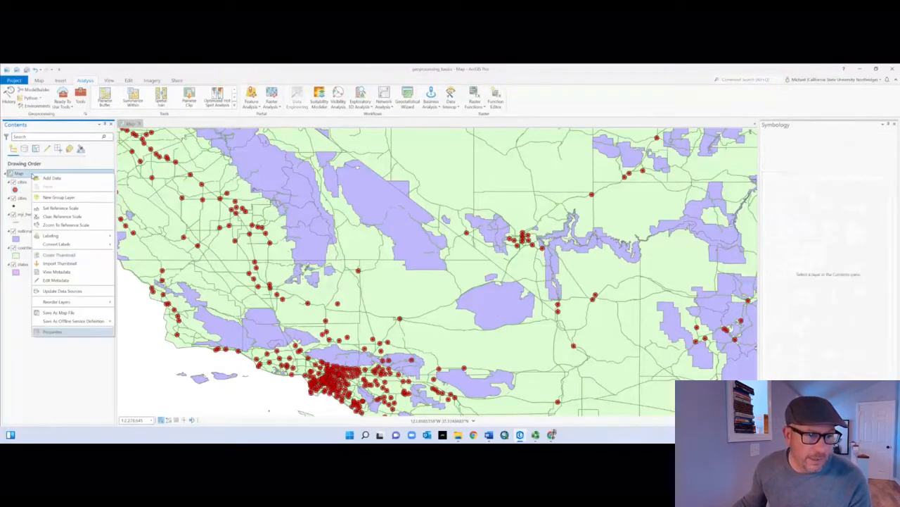
pyautogui.click(70, 331)
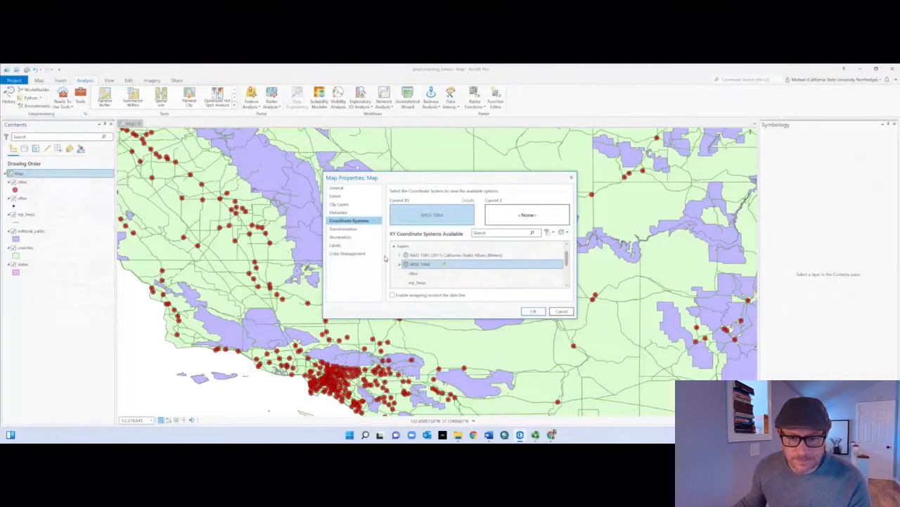
pyautogui.click(399, 255)
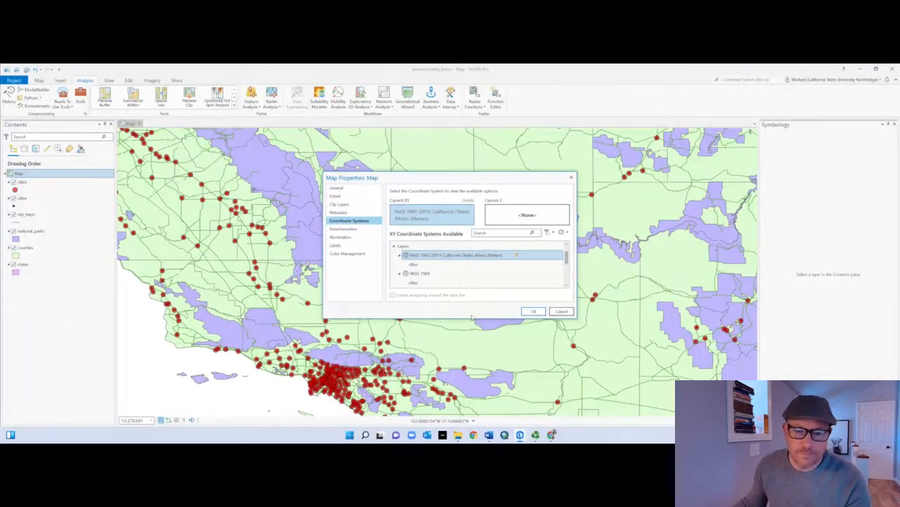
pyautogui.moveTo(467, 317); pyautogui.dragTo(468, 373)
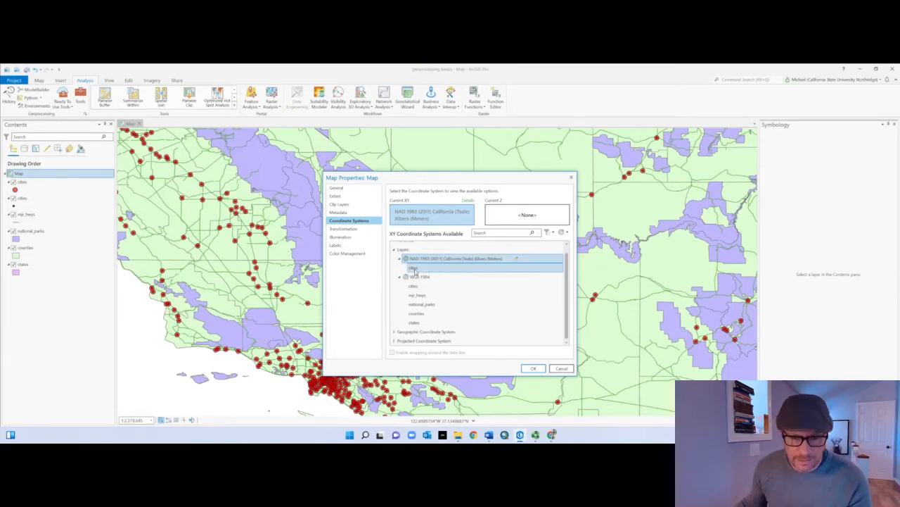
pyautogui.click(535, 369)
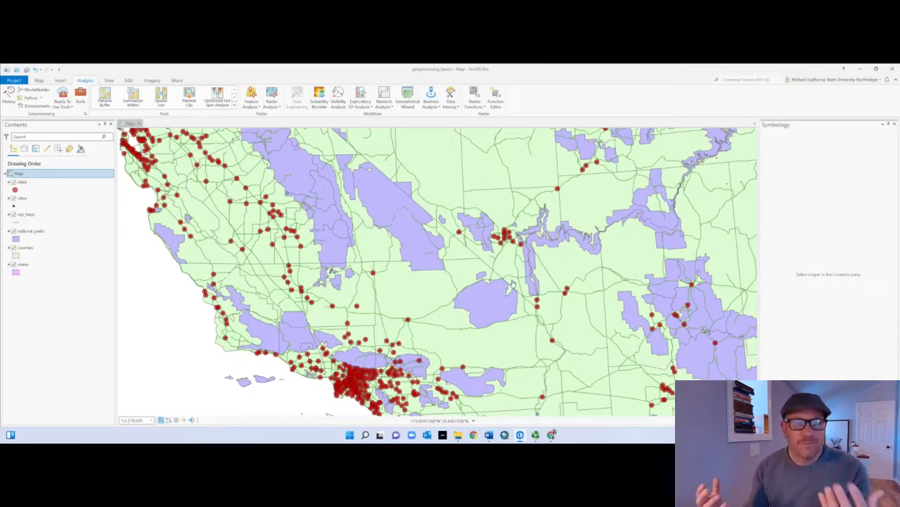
# Step: Check the layers' data sources and remove the original cities, mjr_hwys, national_parks, counties and states layers from the map
pyautogui.click(21, 198)
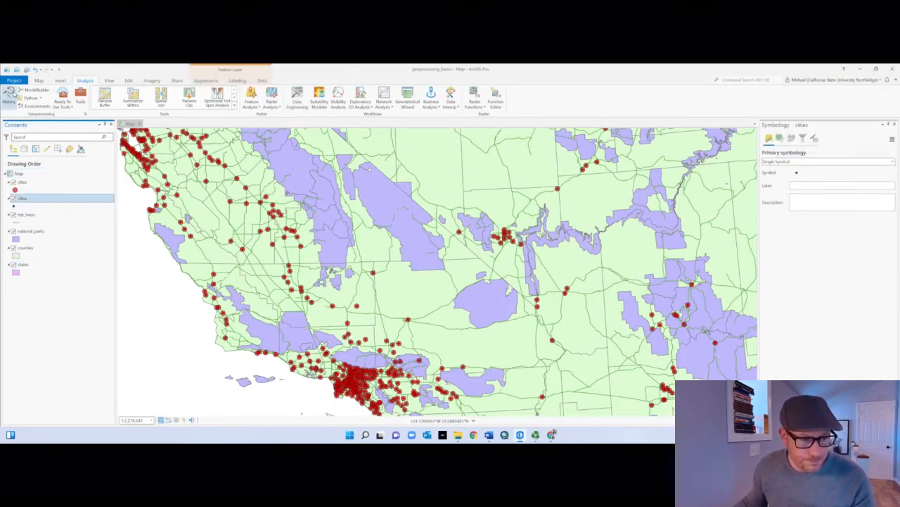
pyautogui.click(25, 150)
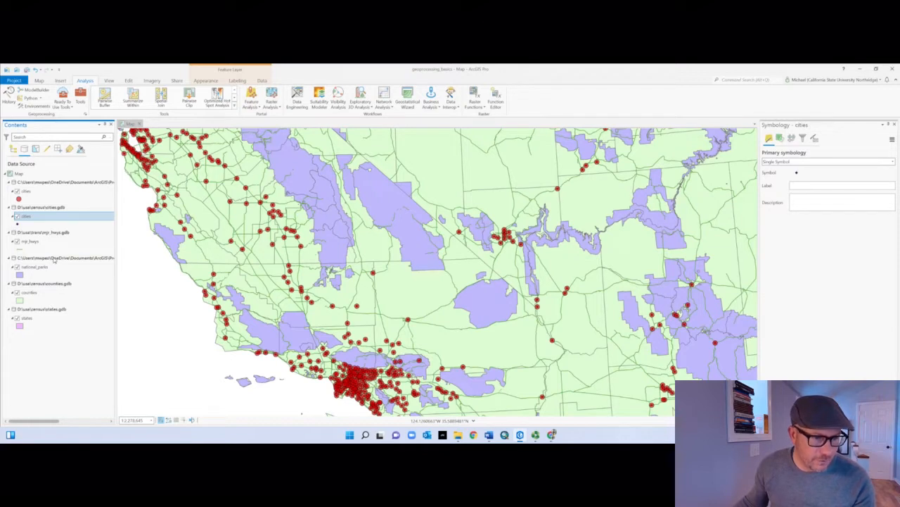
pyautogui.click(12, 149)
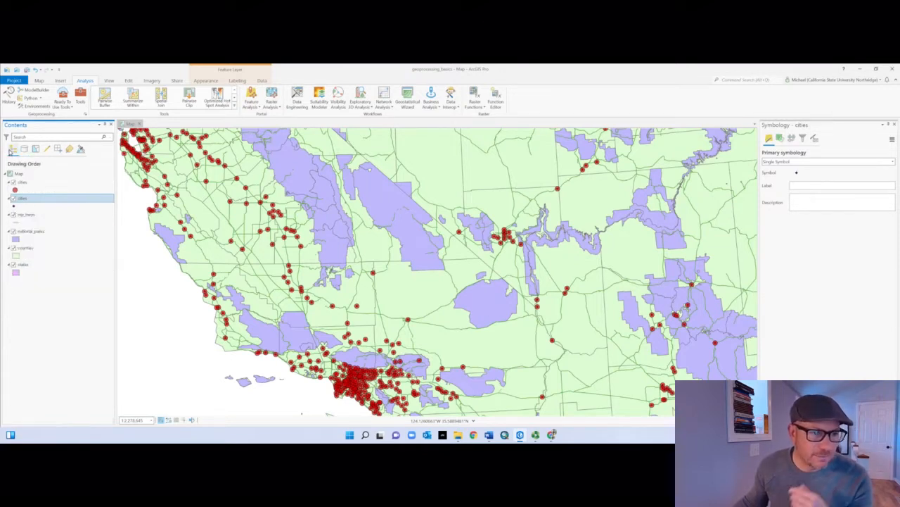
pyautogui.keyDown('shift'); pyautogui.click(31, 264); pyautogui.keyUp('shift')
pyautogui.rightClick(33, 199)
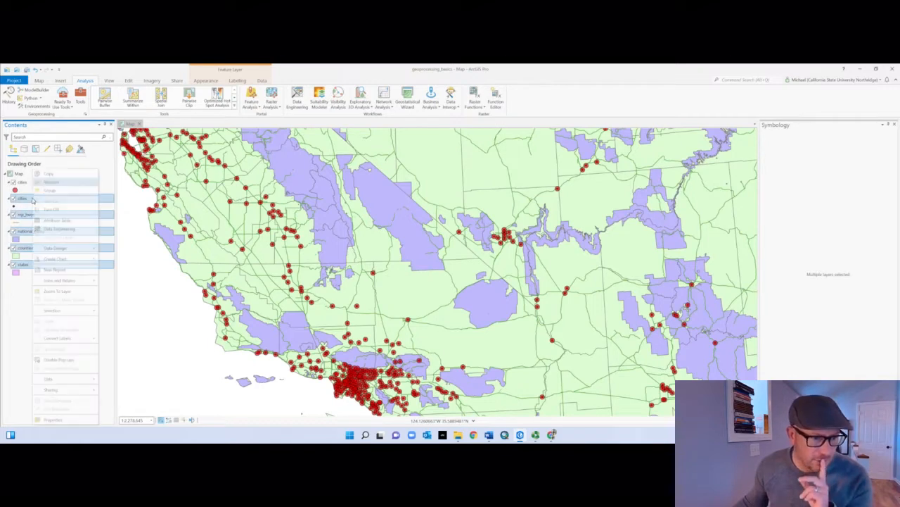
pyautogui.click(50, 183)
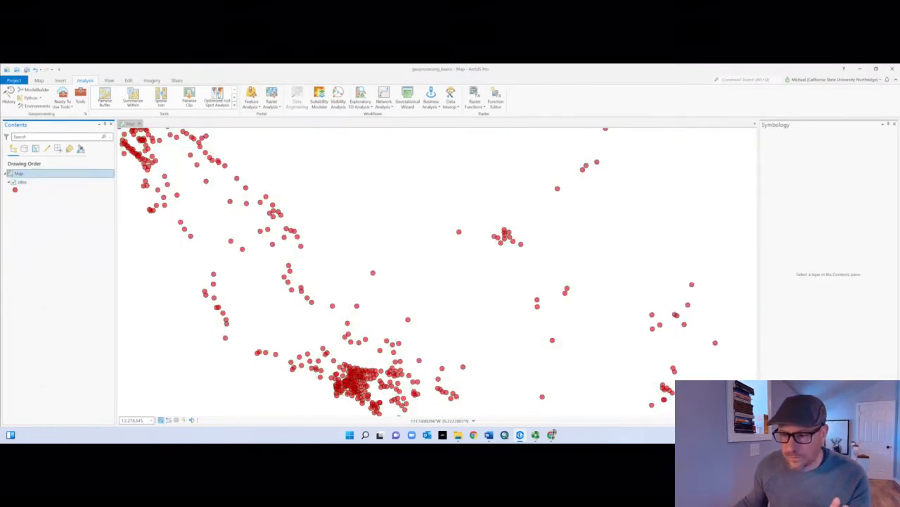
# Step: Add the projected counties, mjr_hwys, national_parks and states feature classes from geoprocessing_basics.gdb to the map
pyautogui.click(772, 420)
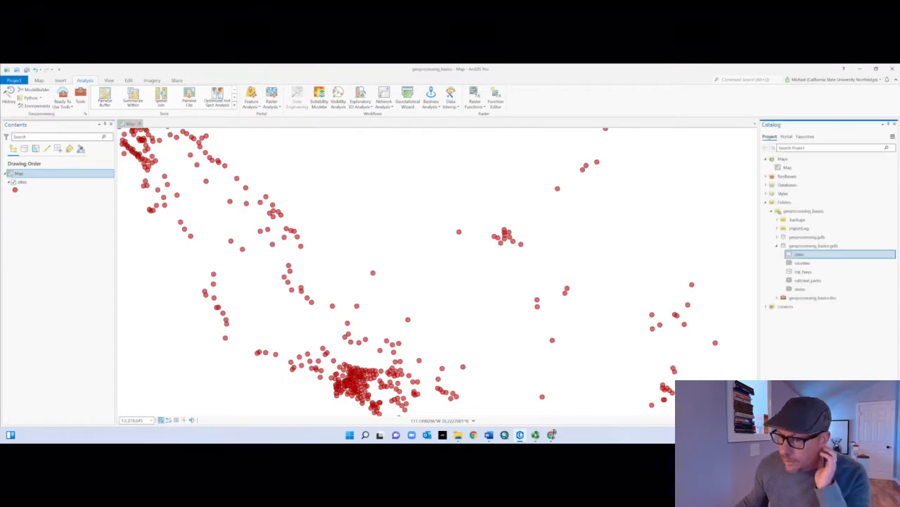
pyautogui.click(811, 264)
pyautogui.keyDown('shift'); pyautogui.click(804, 289); pyautogui.keyUp('shift')
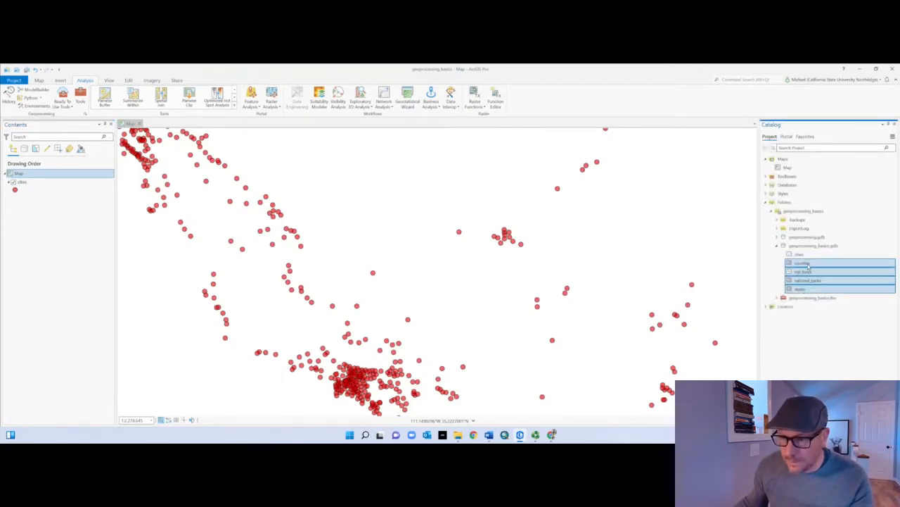
pyautogui.moveTo(527, 273); pyautogui.dragTo(526, 270)
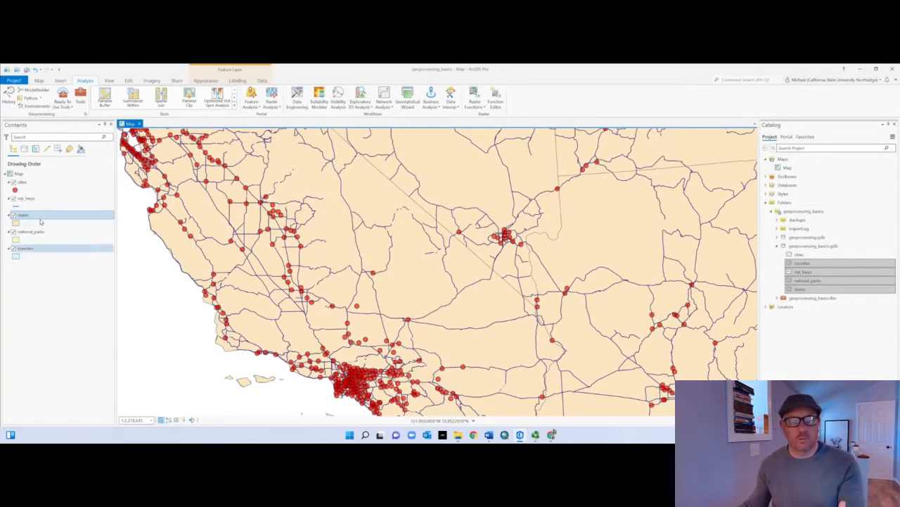
# Step: Move the states layer below counties in the drawing order and save the project
pyautogui.moveTo(36, 215); pyautogui.dragTo(48, 258)
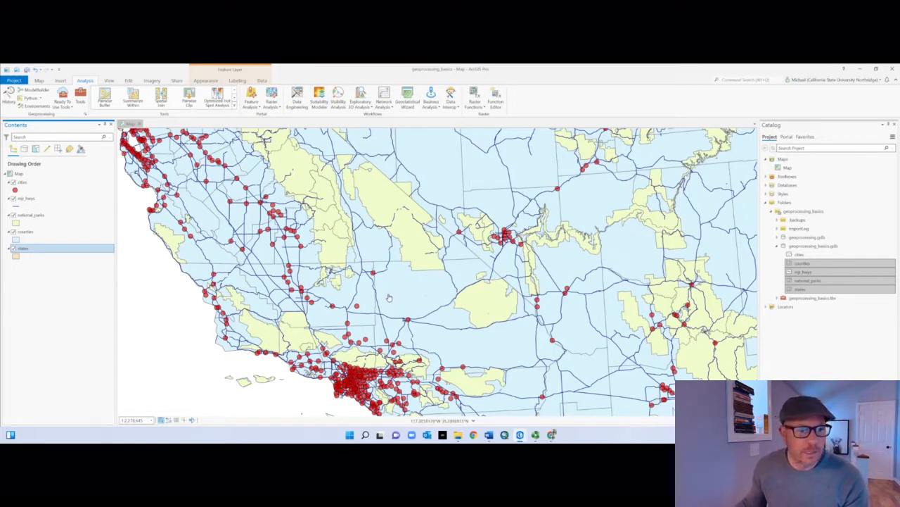
pyautogui.click(25, 71)
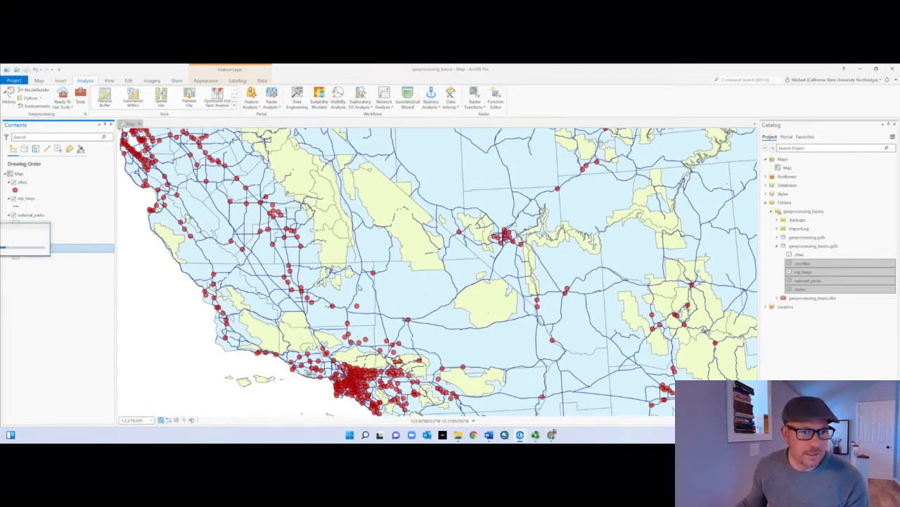
# Step: Select the California record in the states layer's attribute table, then close the table
pyautogui.scroll(-5, 374, 290)
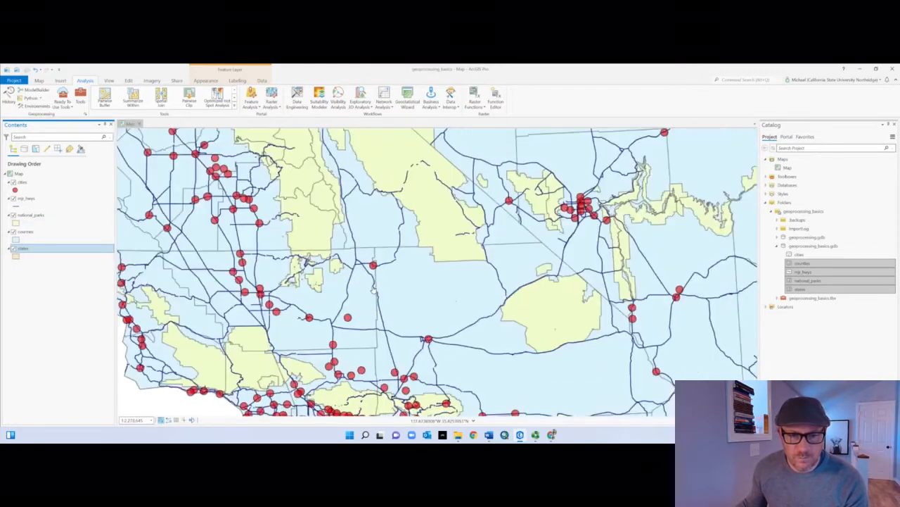
pyautogui.scroll(-4, 326, 303)
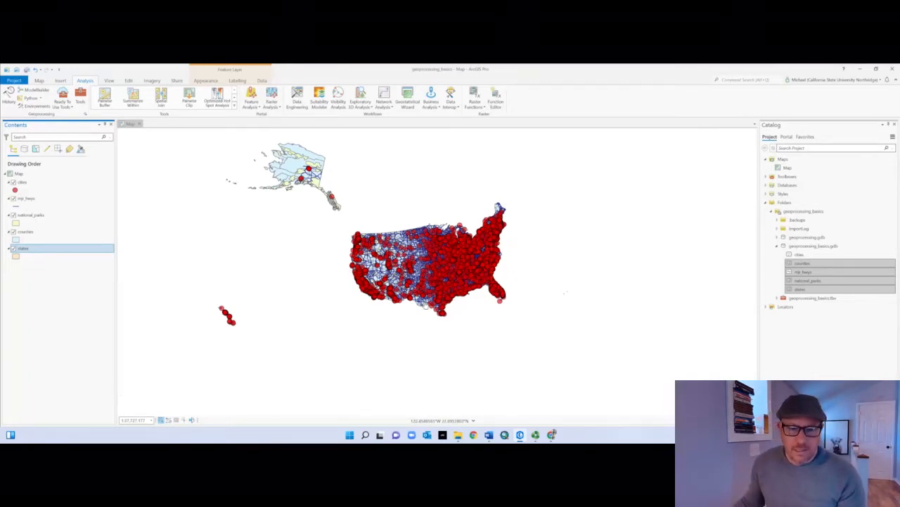
pyautogui.scroll(3, 426, 305)
pyautogui.scroll(2, 289, 282)
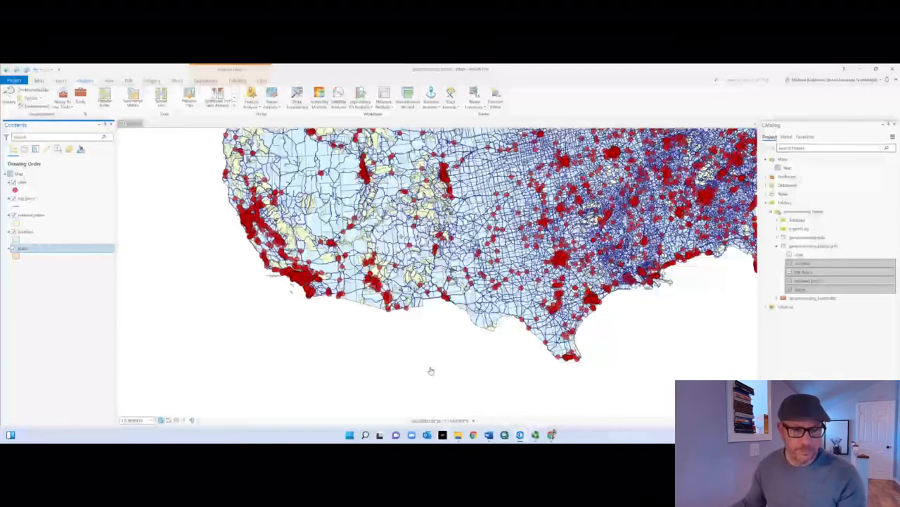
pyautogui.moveTo(223, 292); pyautogui.dragTo(280, 336)
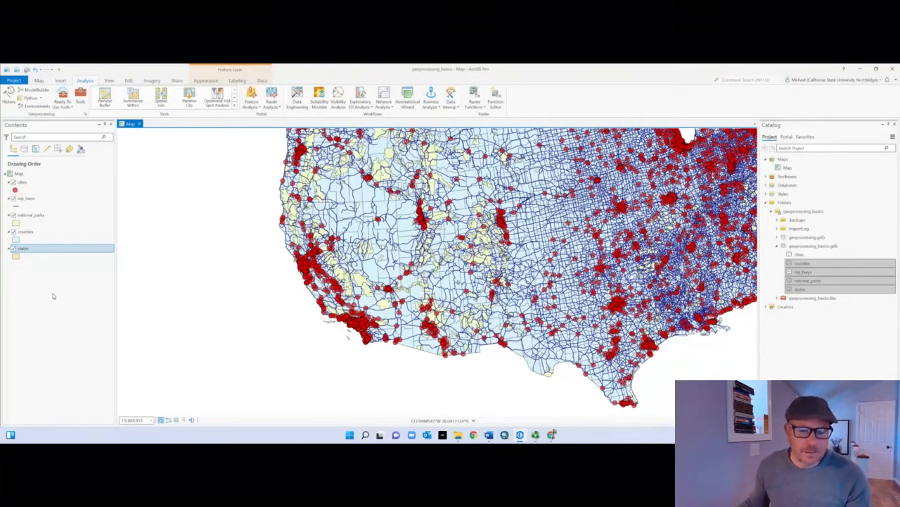
pyautogui.rightClick(36, 252)
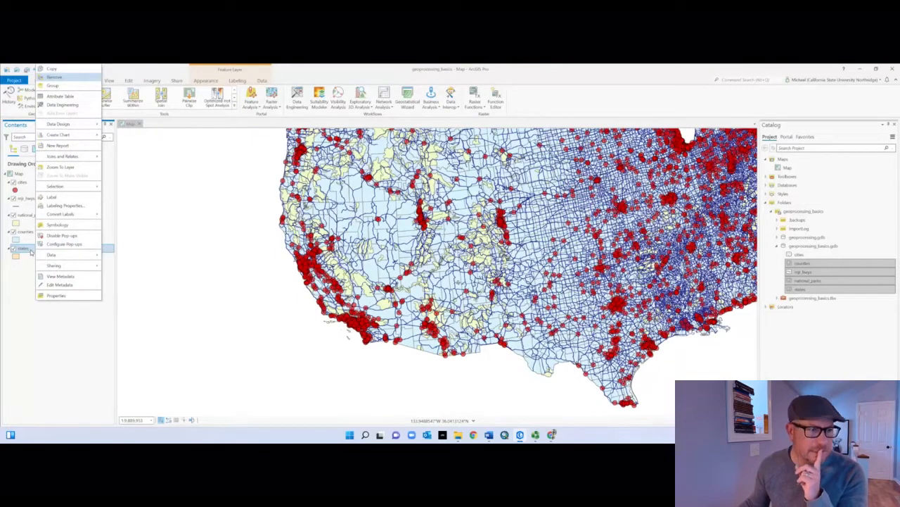
pyautogui.click(73, 96)
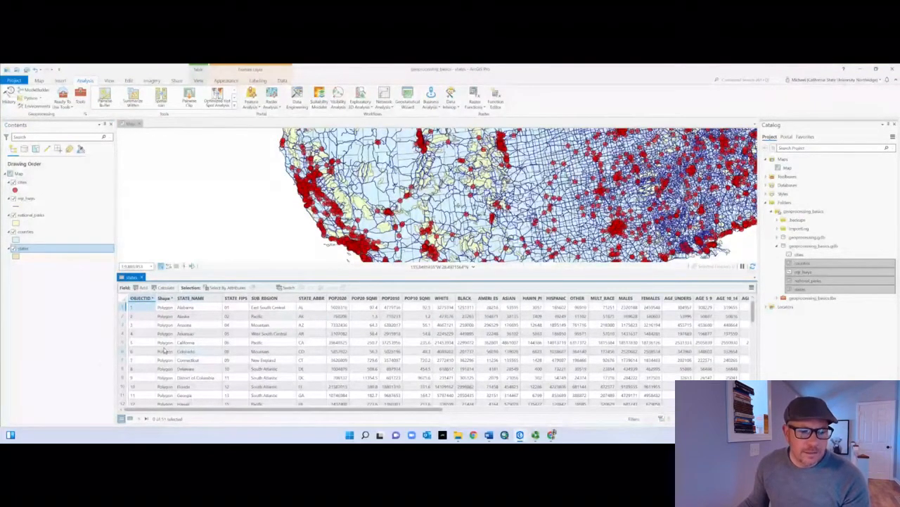
pyautogui.click(122, 344)
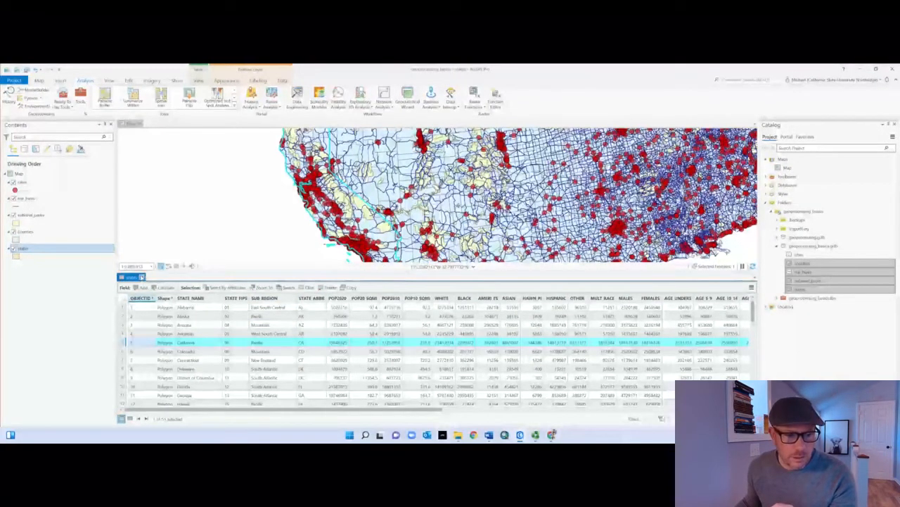
pyautogui.click(141, 277)
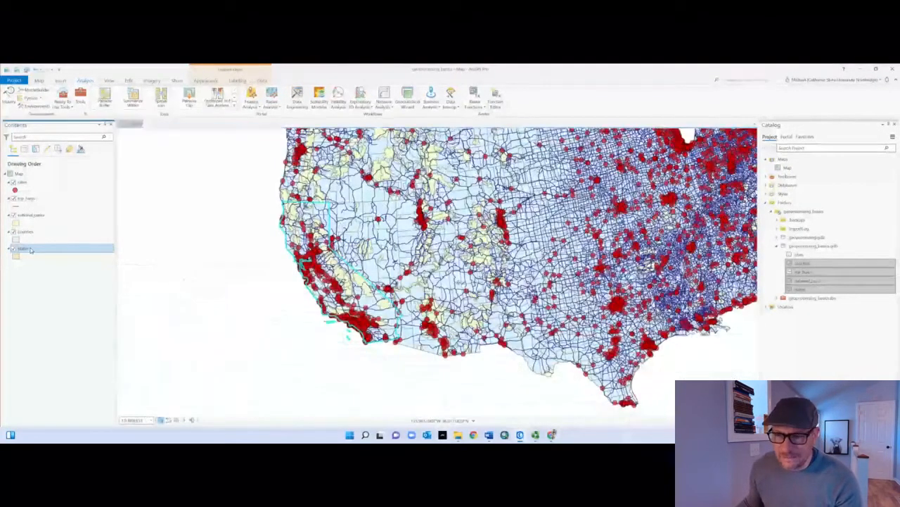
# Step: Export the selected state to a feature class named california in geoprocessing_basics.gdb without a filter expression, then clear the selection
pyautogui.rightClick(30, 250)
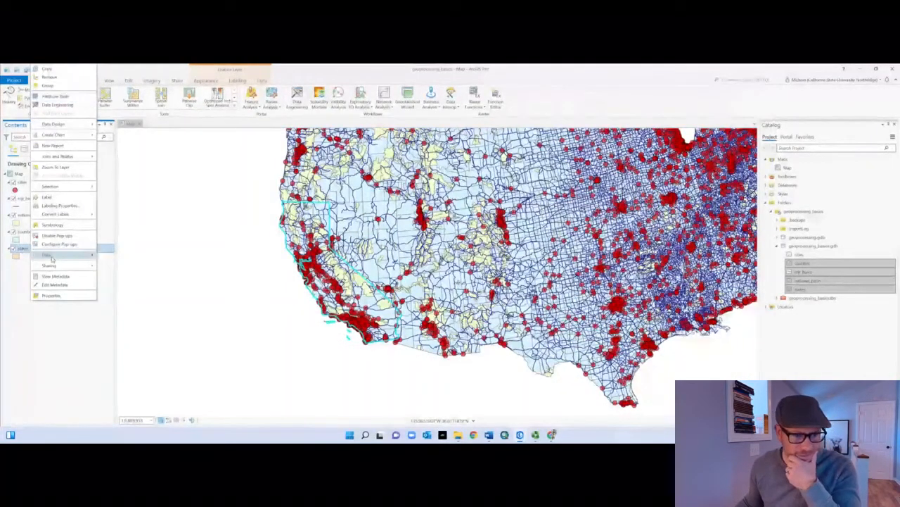
pyautogui.moveTo(51, 259)
pyautogui.click(116, 255)
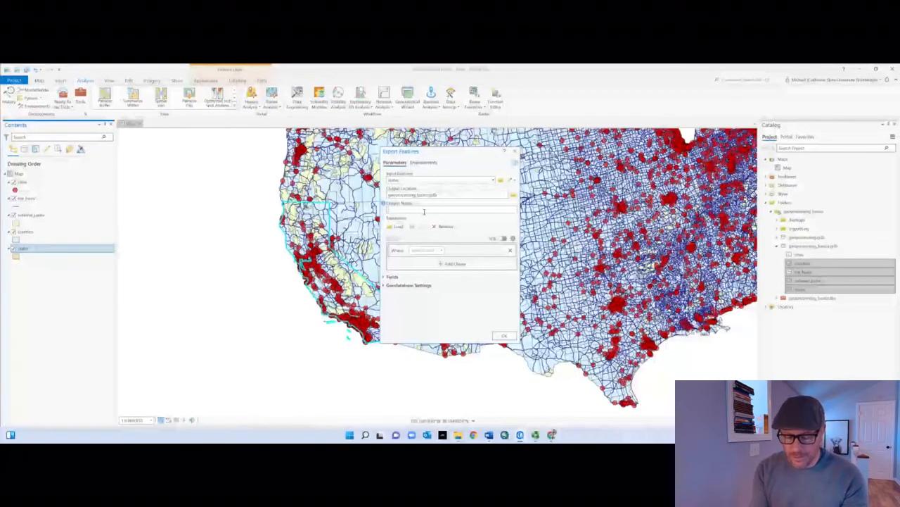
pyautogui.write('california')
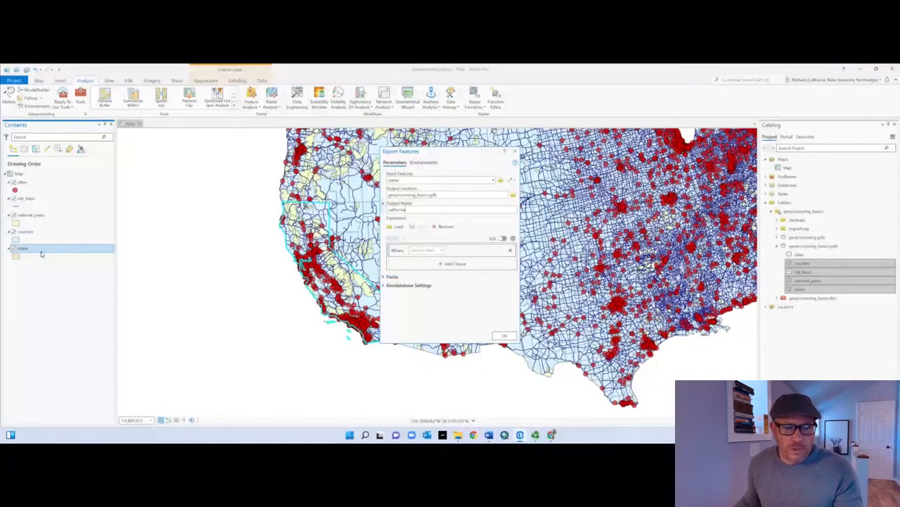
pyautogui.click(442, 251)
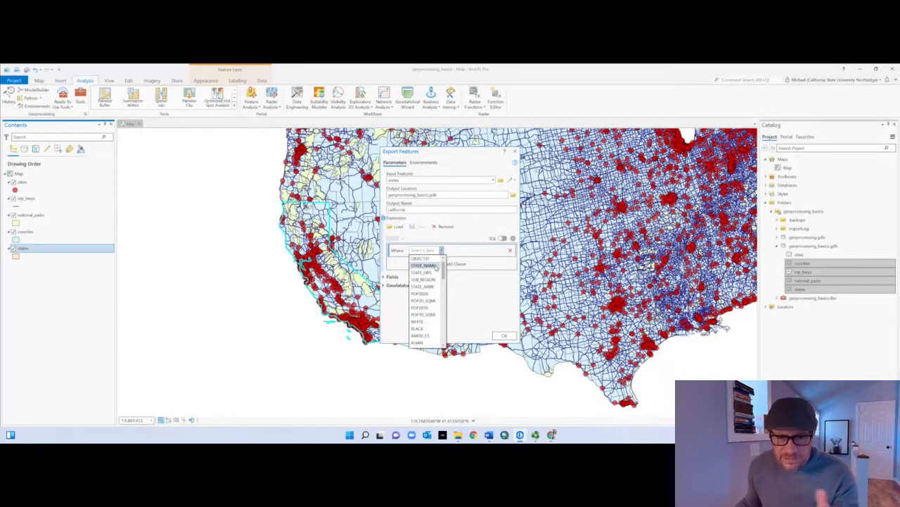
pyautogui.click(496, 326)
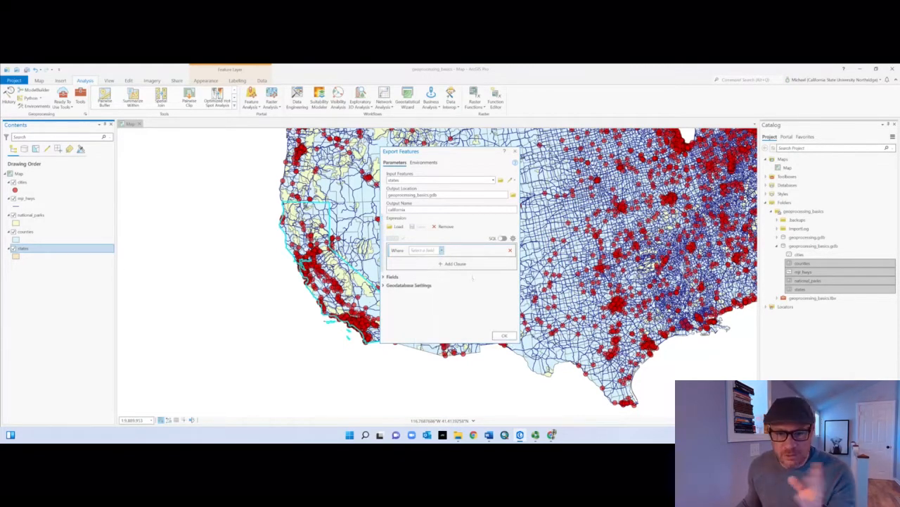
pyautogui.click(504, 336)
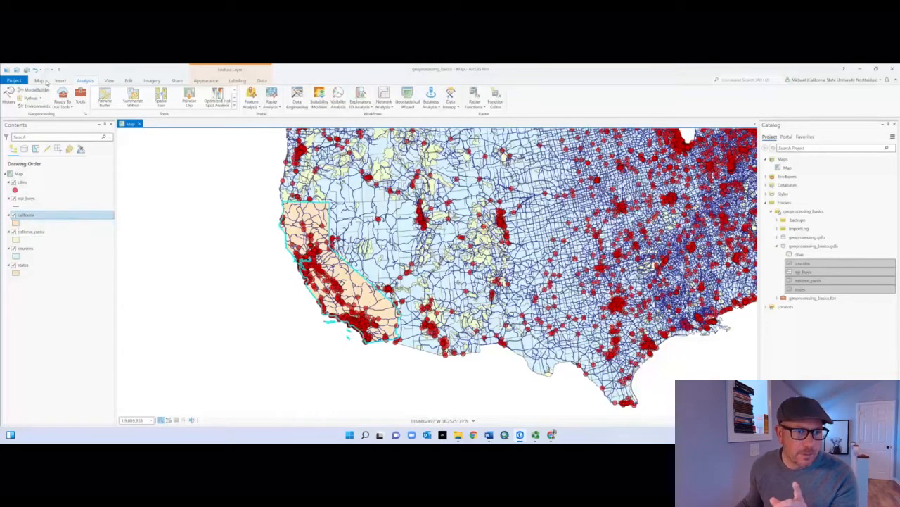
pyautogui.click(39, 80)
pyautogui.click(261, 98)
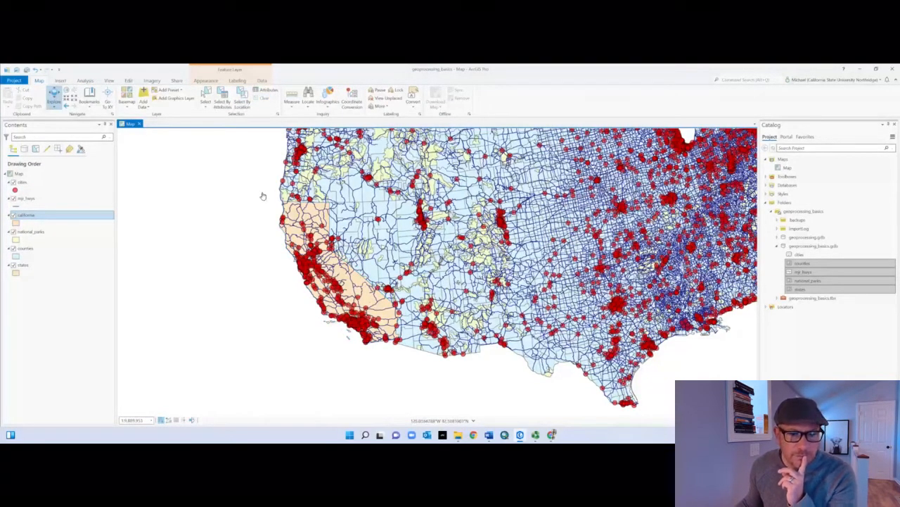
# Step: Change the california layer's fill color to a muted blue
pyautogui.scroll(3, 262, 196)
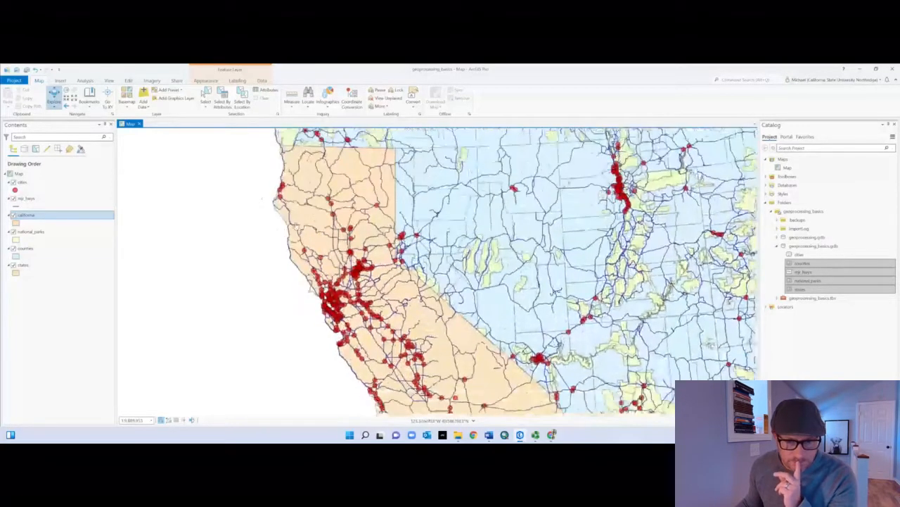
pyautogui.click(15, 223)
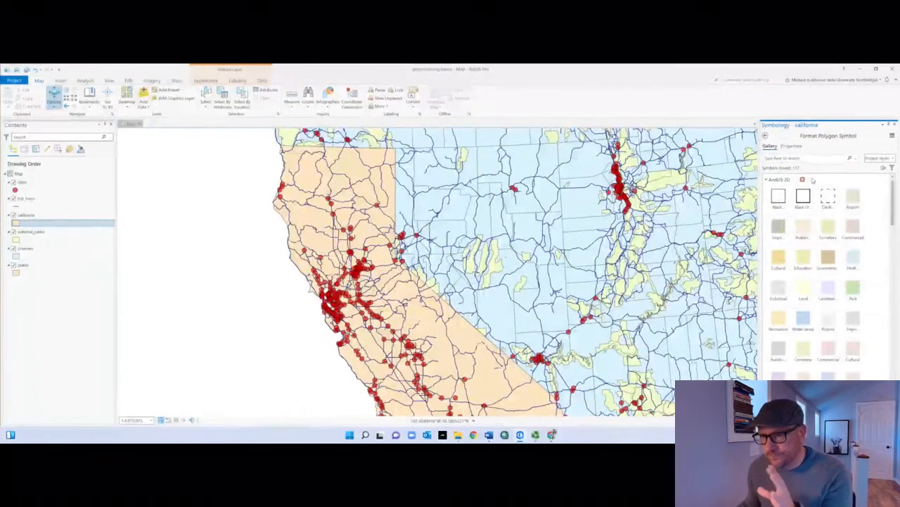
pyautogui.click(791, 147)
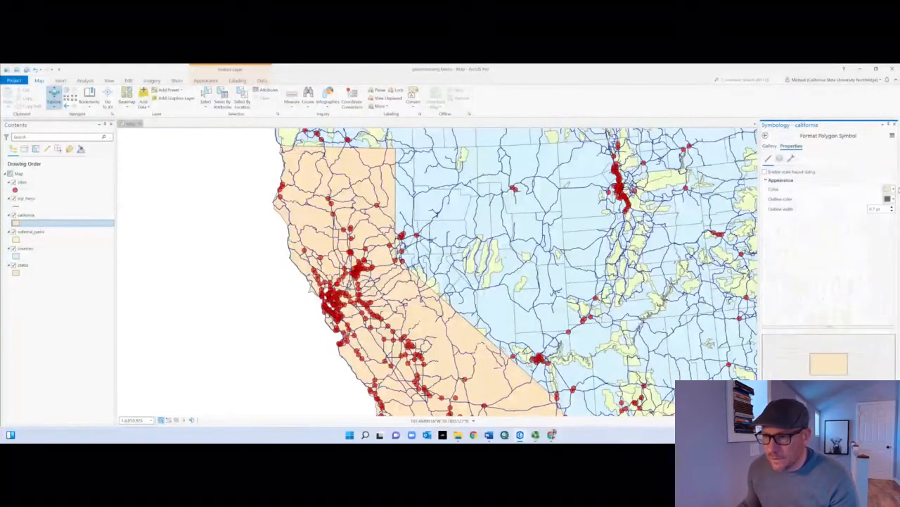
pyautogui.click(892, 189)
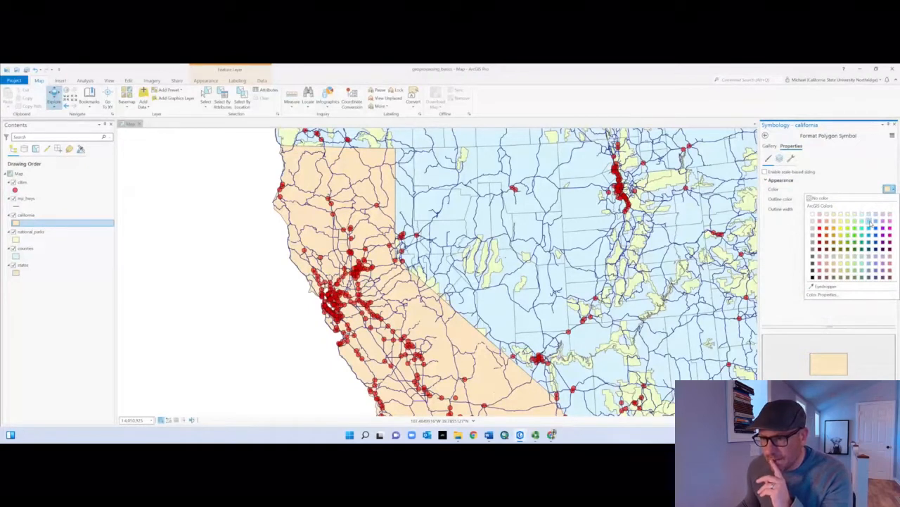
pyautogui.click(876, 256)
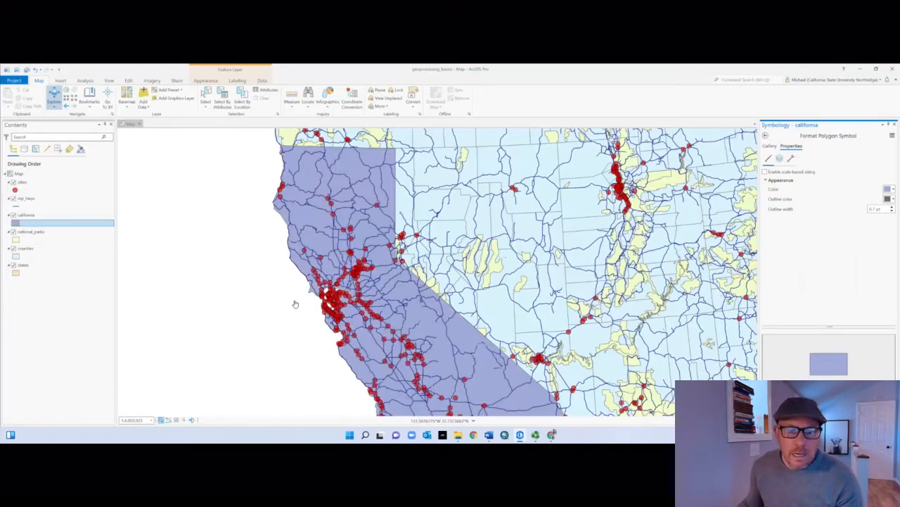
# Step: Move the california layer below counties in the drawing order and remove the states layer from the map
pyautogui.scroll(2, 295, 303)
pyautogui.scroll(-3, 297, 301)
pyautogui.scroll(-1, 296, 301)
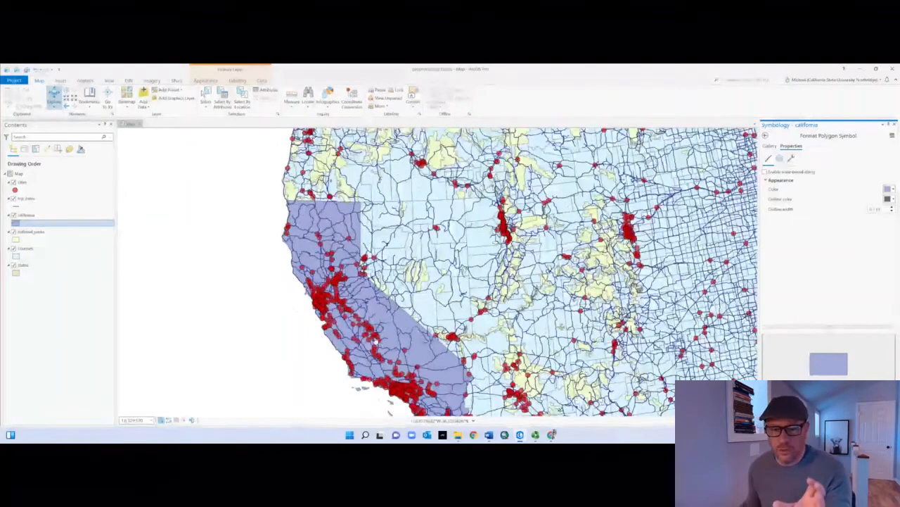
pyautogui.moveTo(260, 328); pyautogui.dragTo(255, 276)
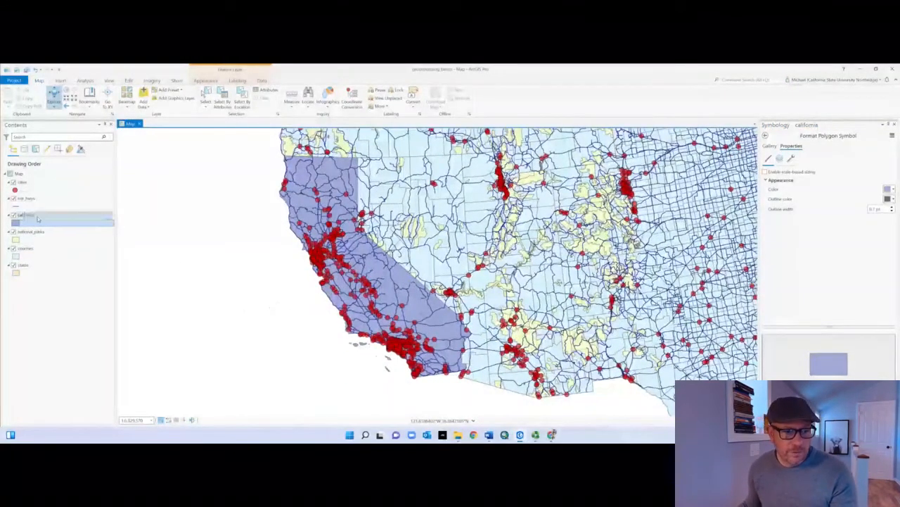
pyautogui.moveTo(31, 216); pyautogui.dragTo(36, 262)
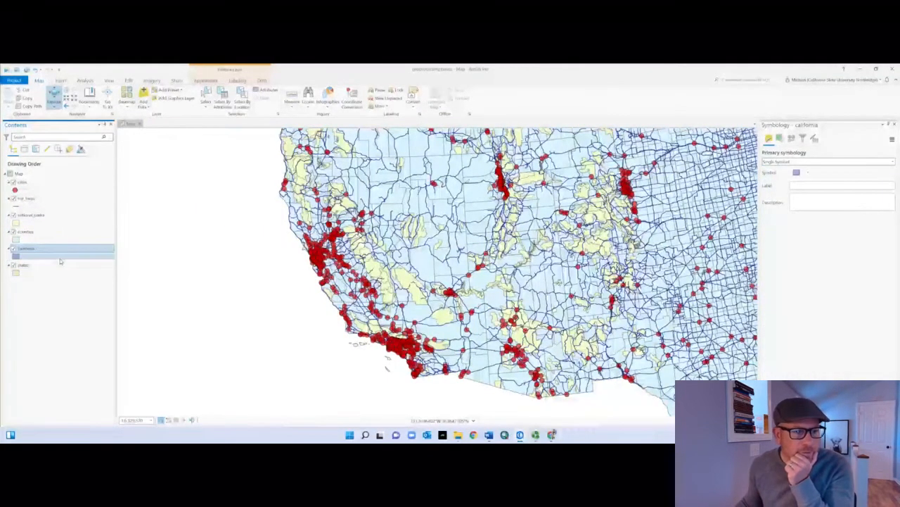
pyautogui.rightClick(22, 266)
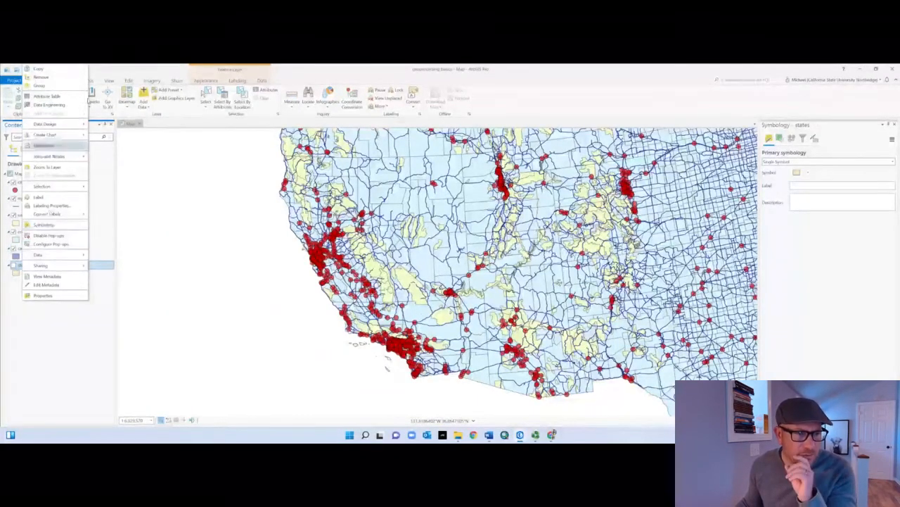
pyautogui.click(49, 76)
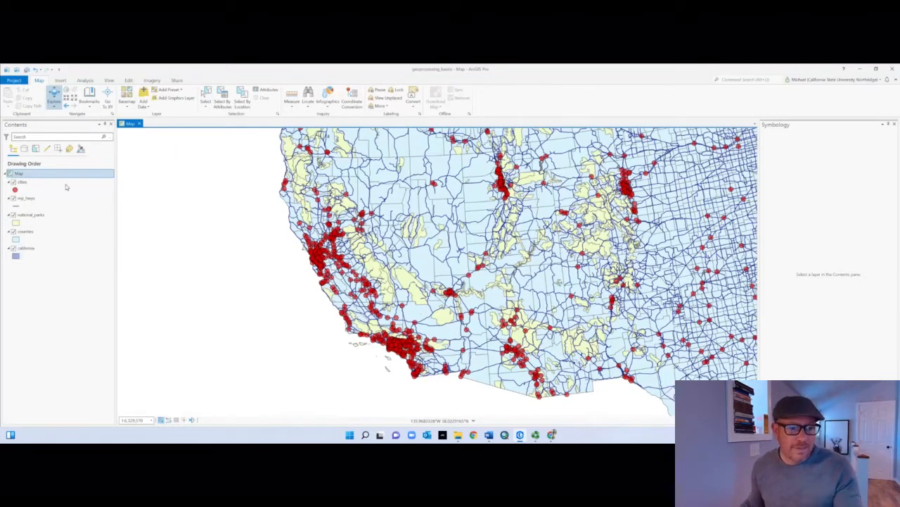
# Step: Search the geoprocessing tools for clip and open the Clip analysis tool
pyautogui.click(88, 80)
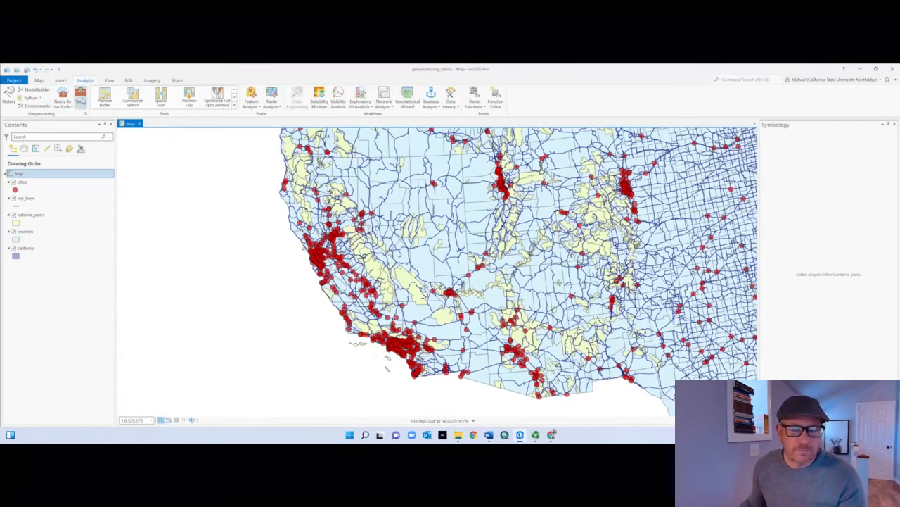
pyautogui.click(81, 98)
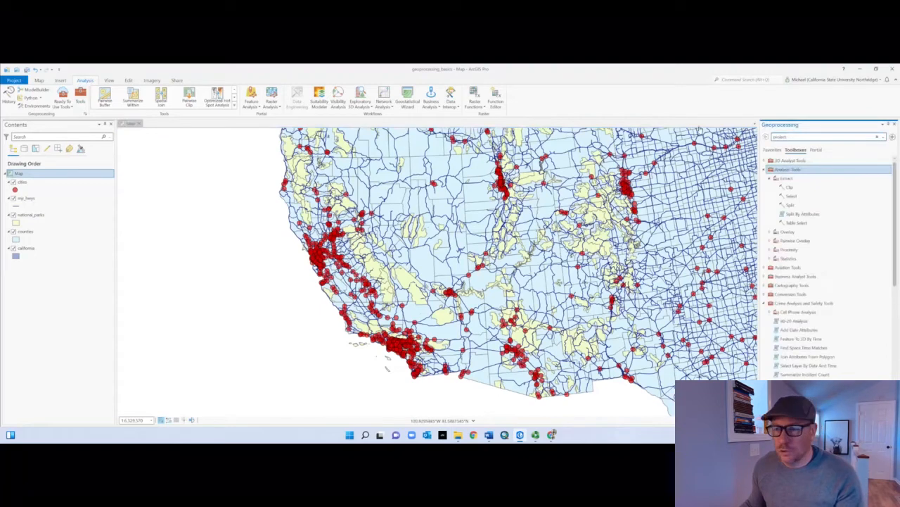
pyautogui.doubleClick(791, 135)
pyautogui.write('clip')
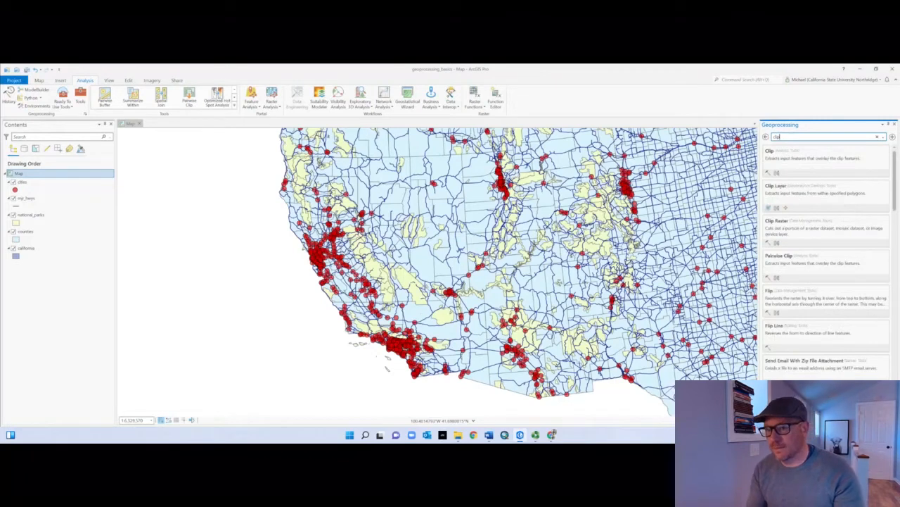
pyautogui.click(808, 164)
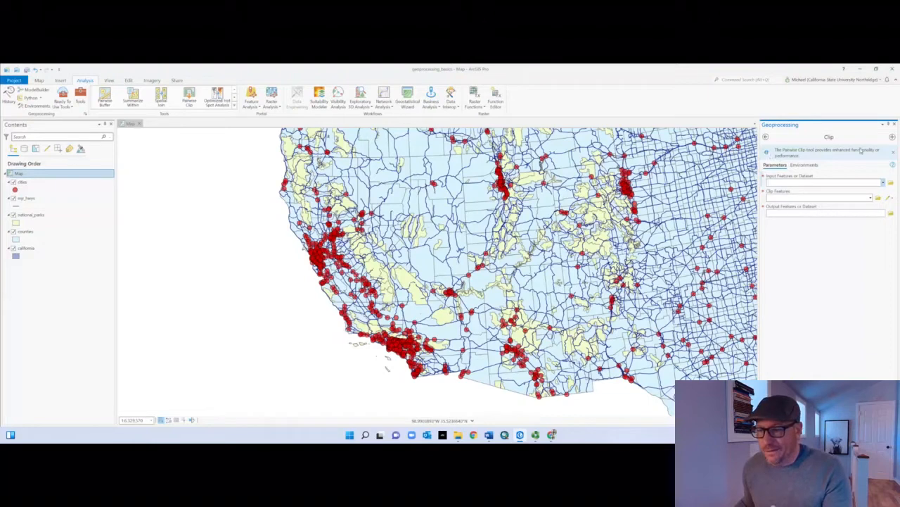
# Step: Examine the Clip tool's help description, its input parameter information and the layers available as input
pyautogui.moveTo(868, 174)
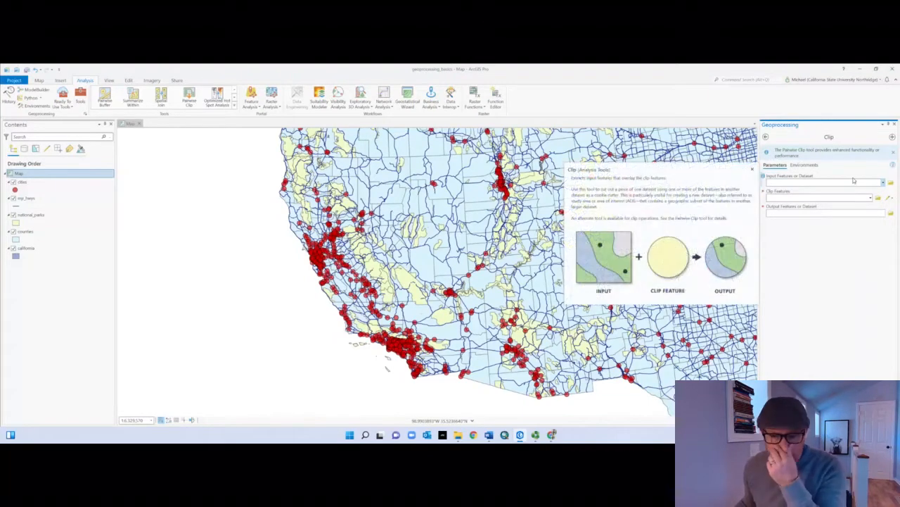
pyautogui.moveTo(894, 166)
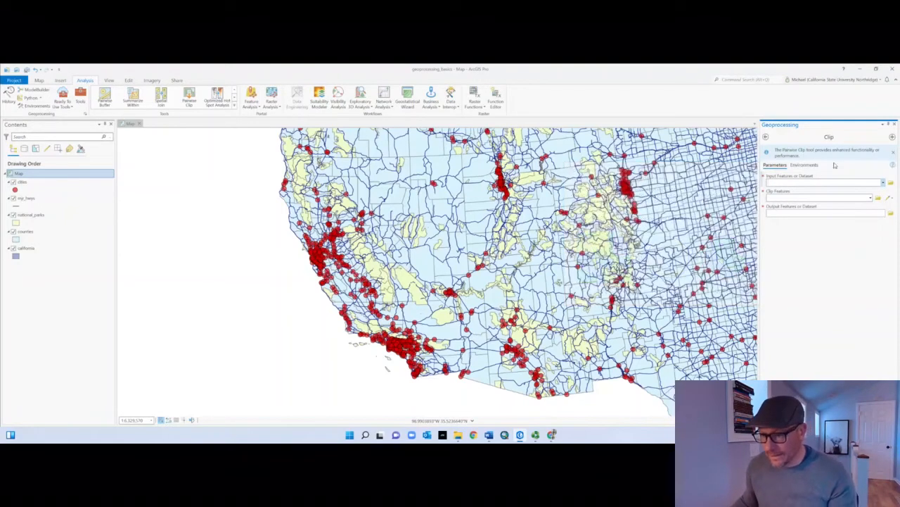
pyautogui.click(885, 183)
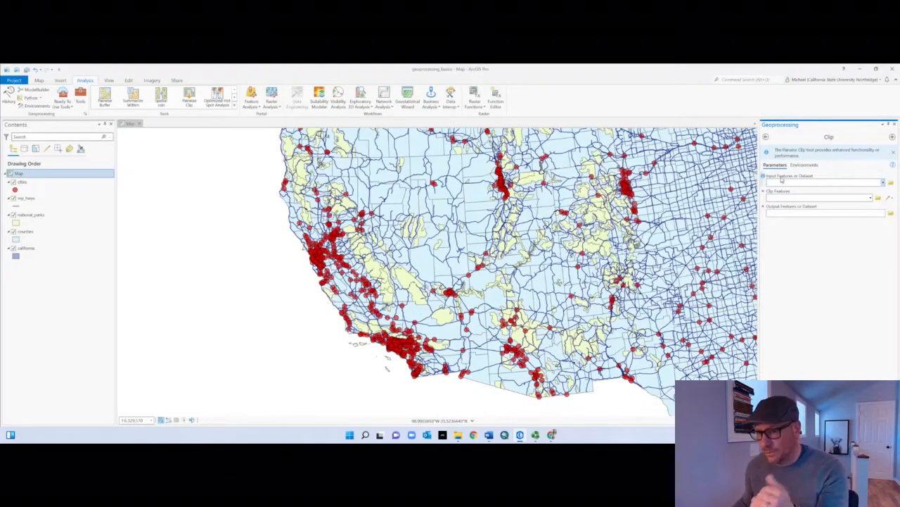
pyautogui.moveTo(764, 177)
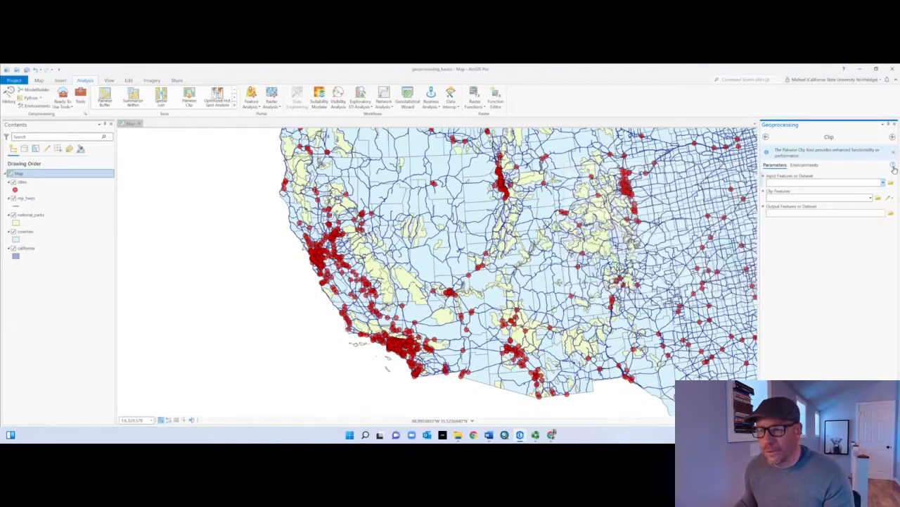
pyautogui.moveTo(894, 169)
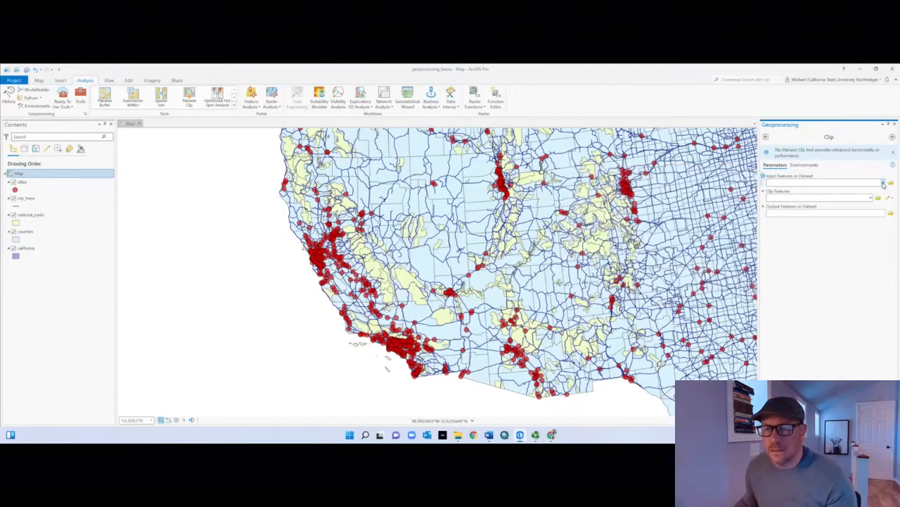
pyautogui.click(884, 184)
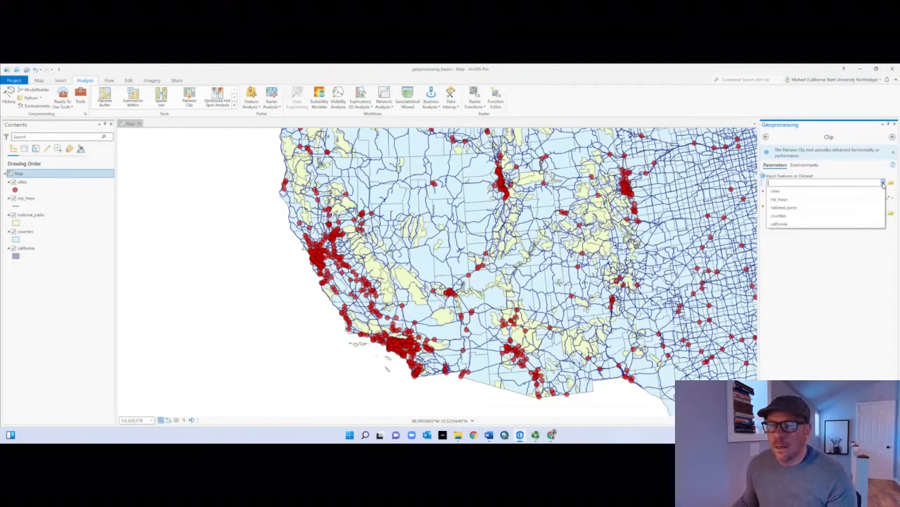
pyautogui.click(823, 174)
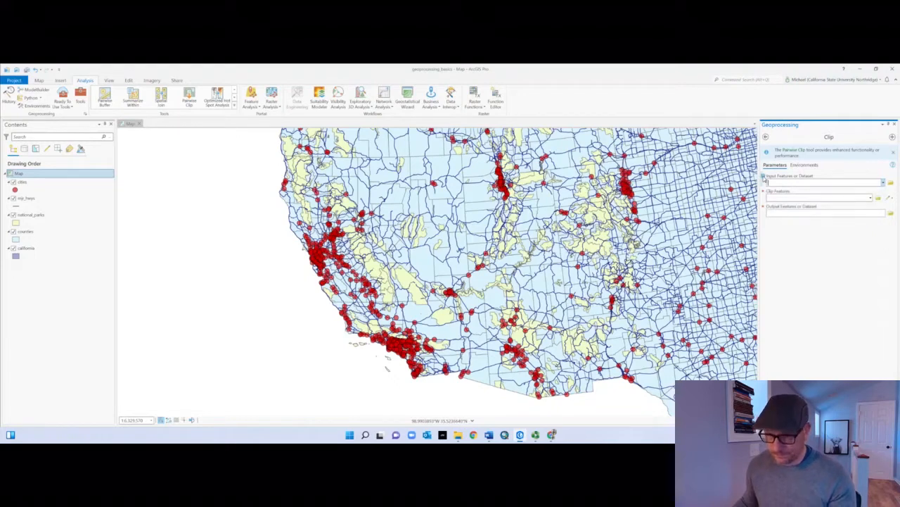
pyautogui.moveTo(763, 176)
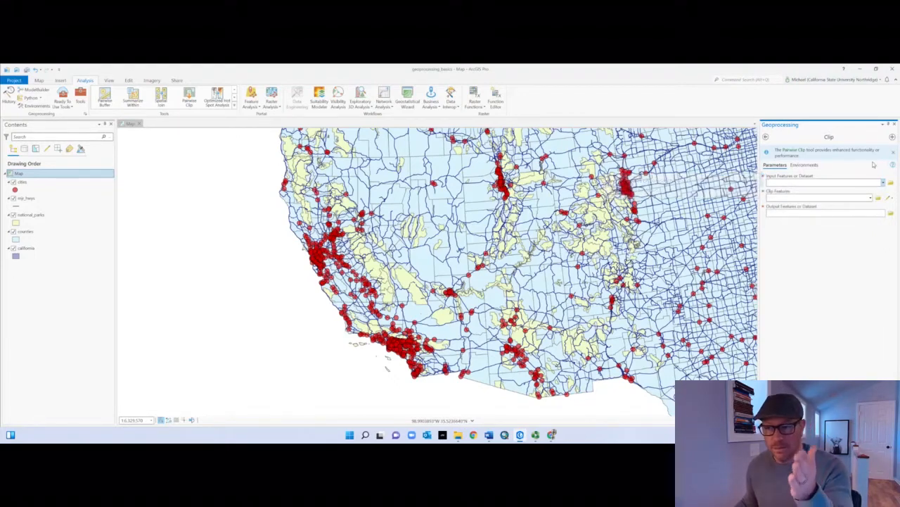
# Step: Set counties as the Clip tool's input features and california as the clip features
pyautogui.click(884, 182)
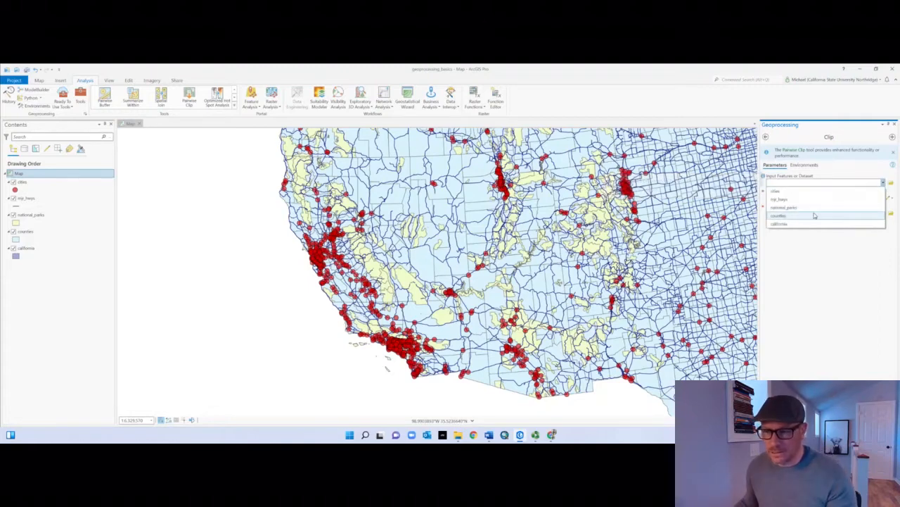
pyautogui.click(785, 196)
pyautogui.click(870, 199)
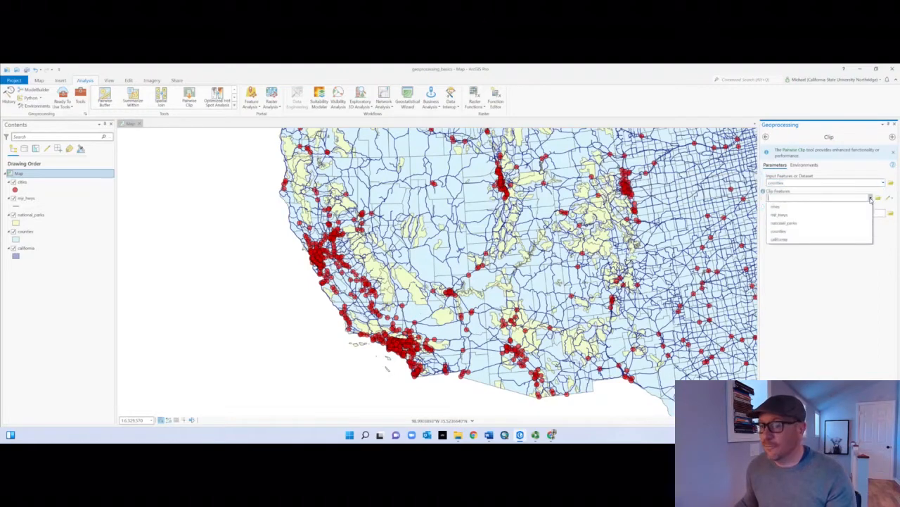
pyautogui.click(821, 239)
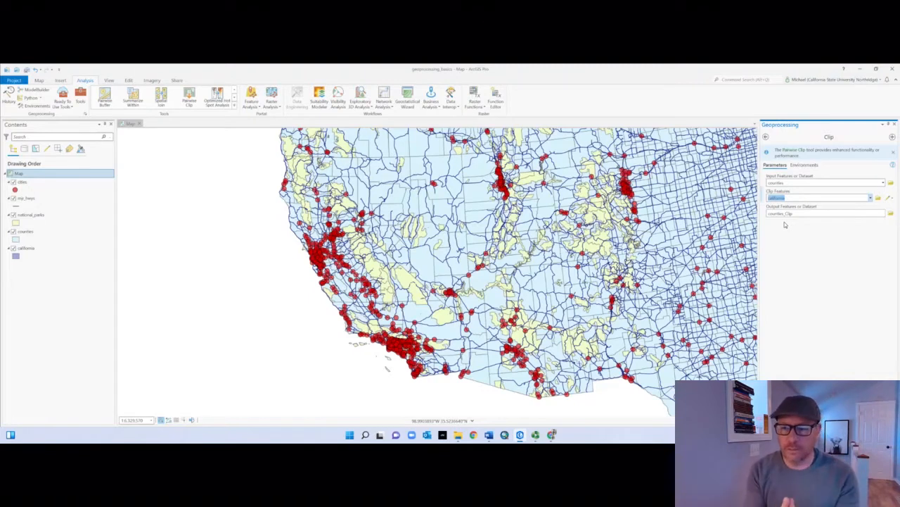
# Step: Save the clip output as counties_Clip in geoprocessing_basics.gdb and run the tool
pyautogui.click(891, 213)
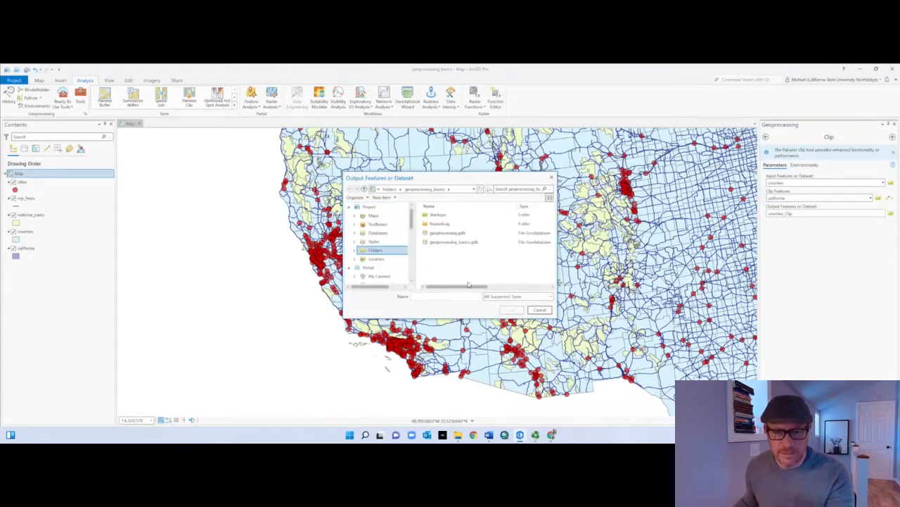
pyautogui.click(458, 243)
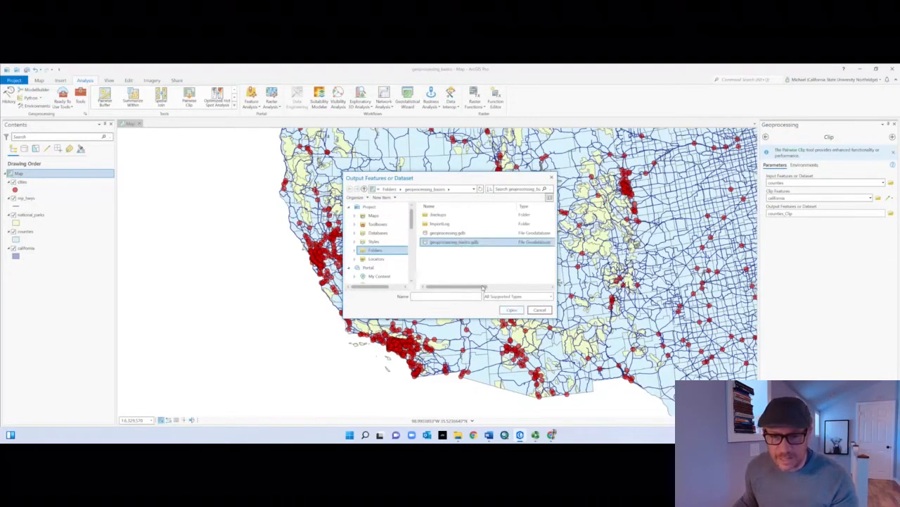
pyautogui.doubleClick(463, 245)
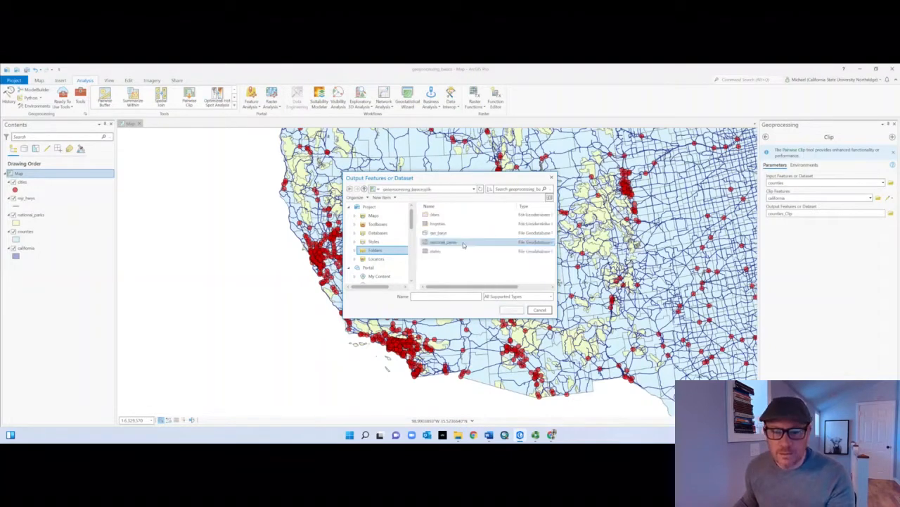
pyautogui.click(453, 296)
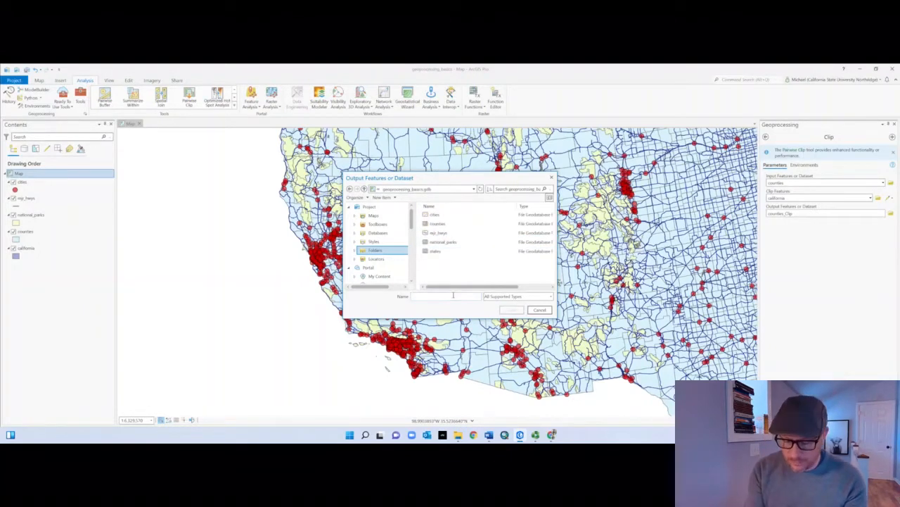
pyautogui.write('counties')
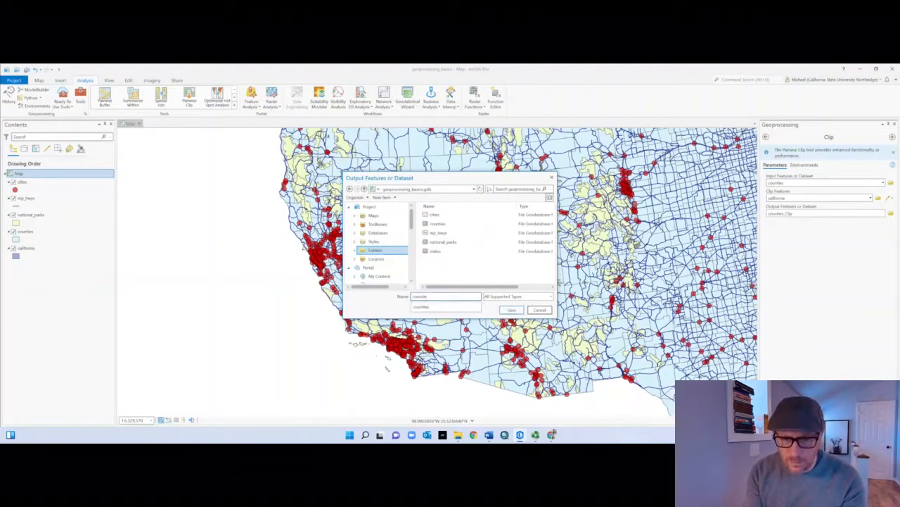
pyautogui.write('_Clip')
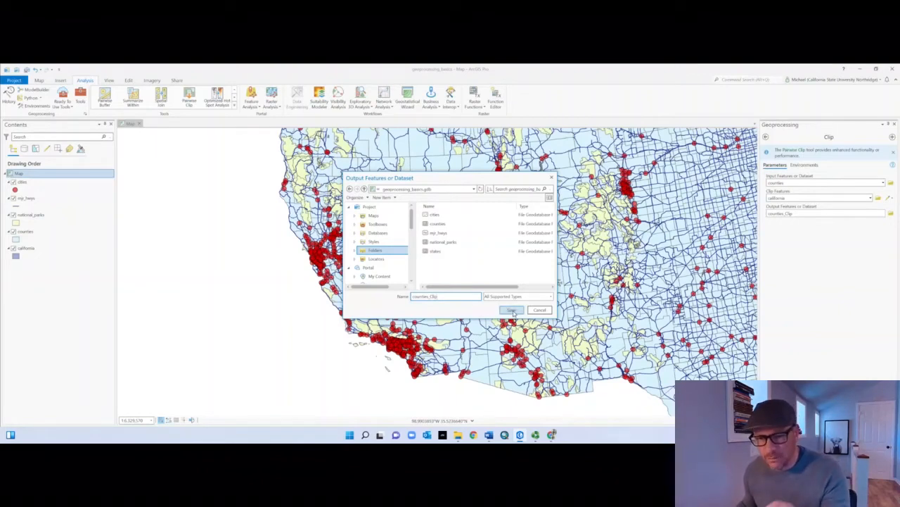
pyautogui.click(512, 312)
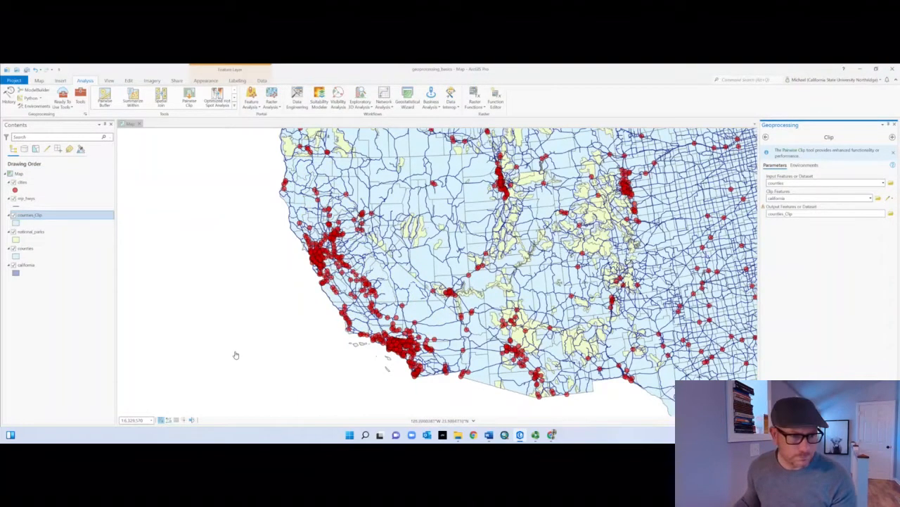
# Step: Give the counties_Clip layer a light purple fill and a dark purple outline color
pyautogui.click(16, 223)
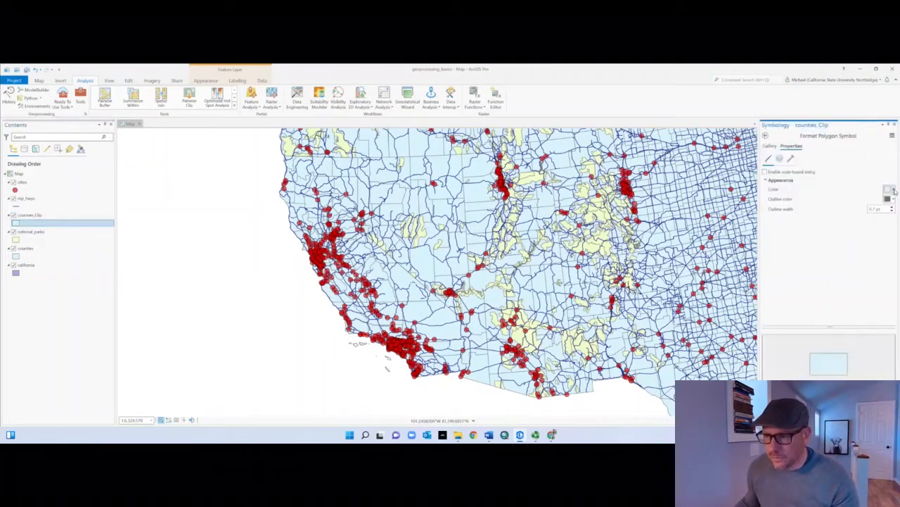
pyautogui.click(894, 190)
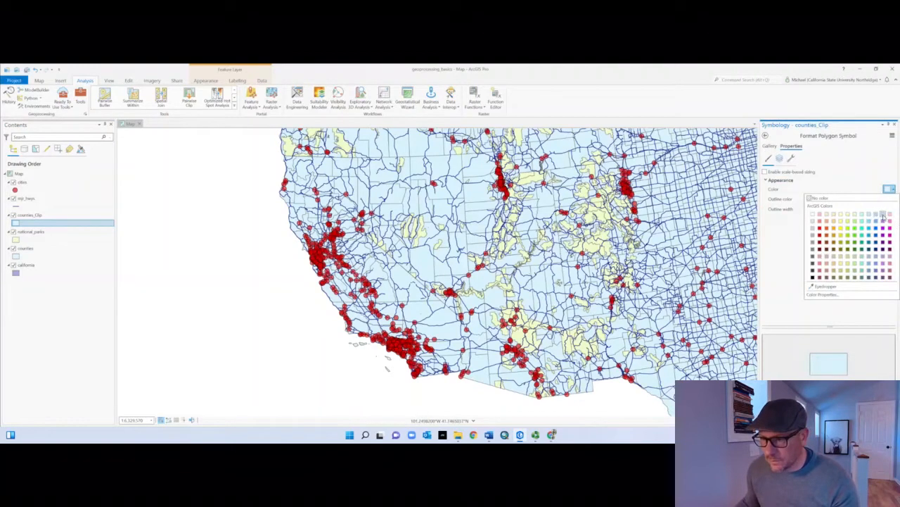
pyautogui.click(883, 217)
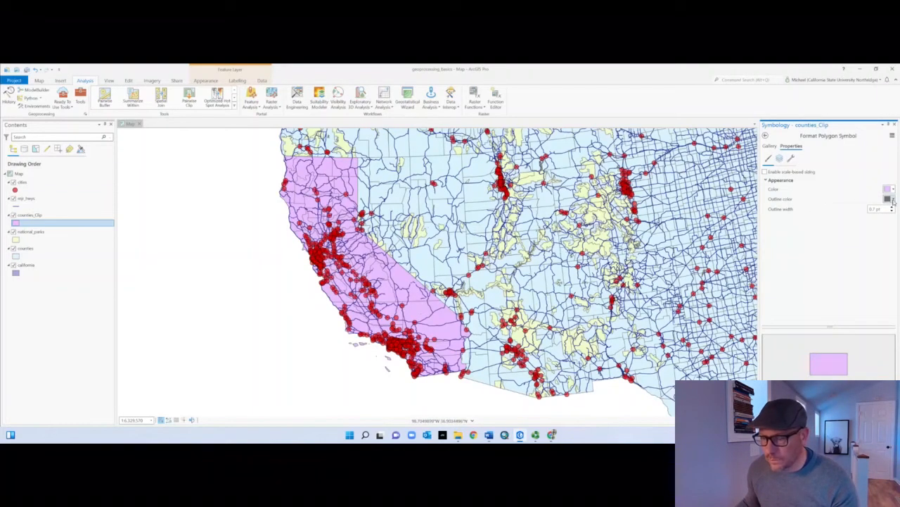
pyautogui.click(892, 199)
pyautogui.click(883, 243)
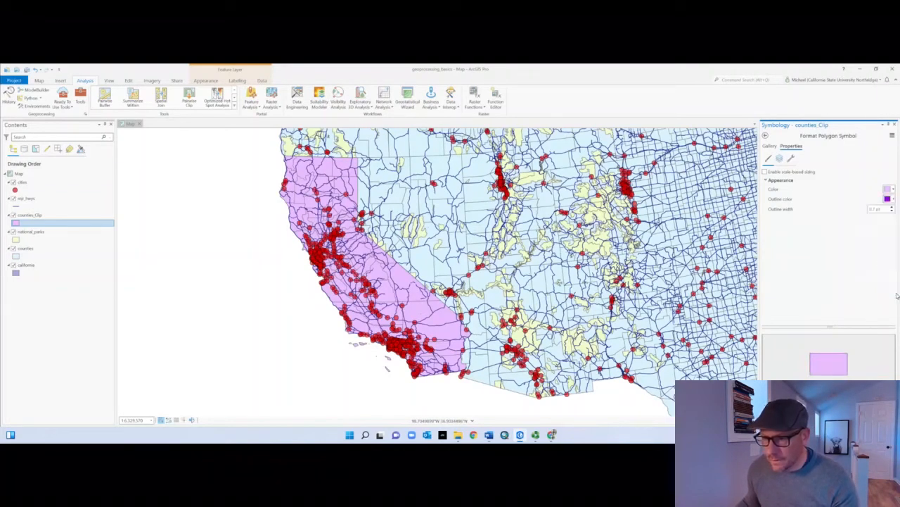
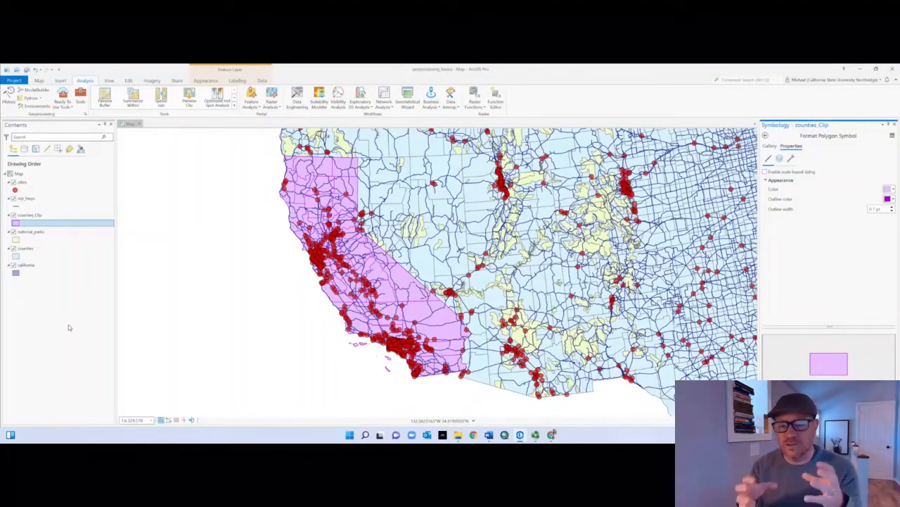
# Step: Hide the original counties layer and remove it from the map
pyautogui.click(13, 249)
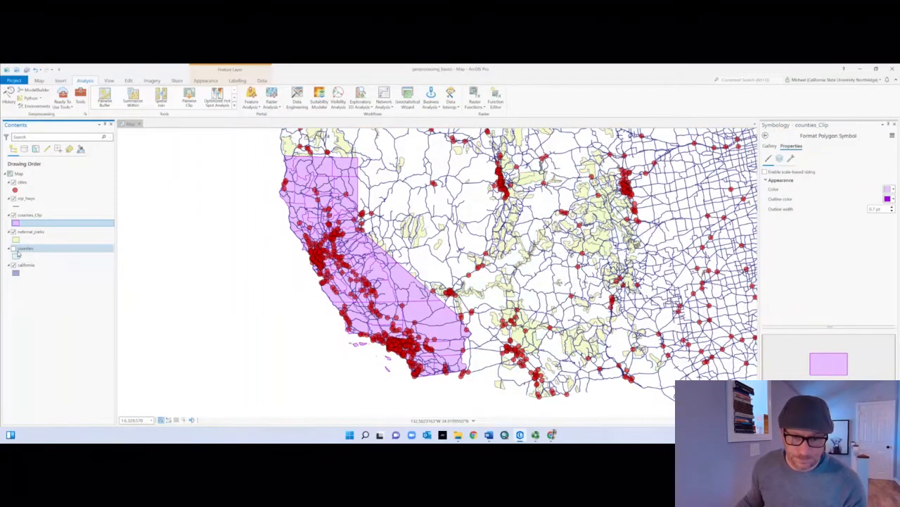
pyautogui.rightClick(36, 249)
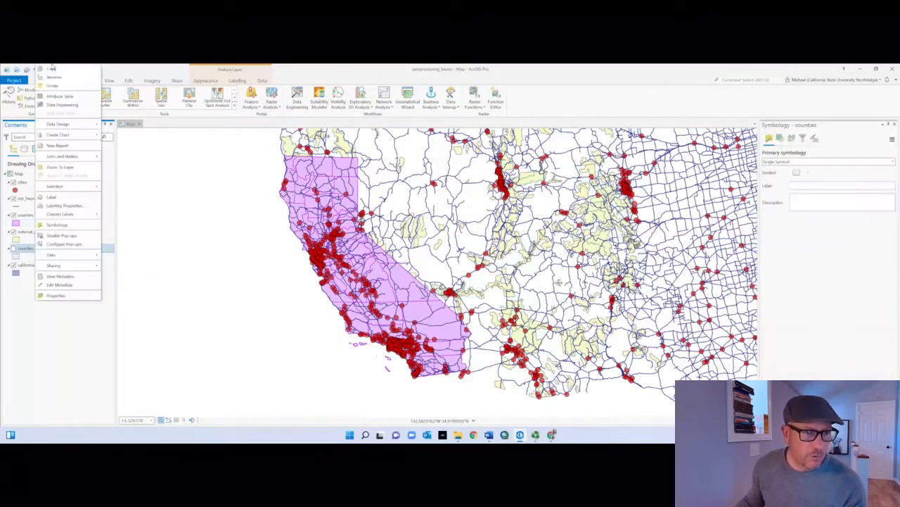
pyautogui.click(56, 78)
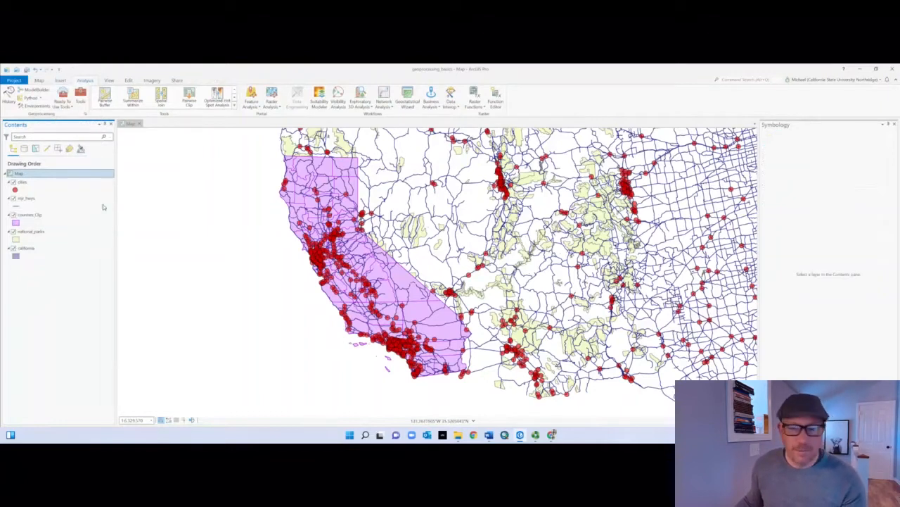
# Step: Return to the Clip tool and set mjr_hwys as the input features
pyautogui.click(798, 421)
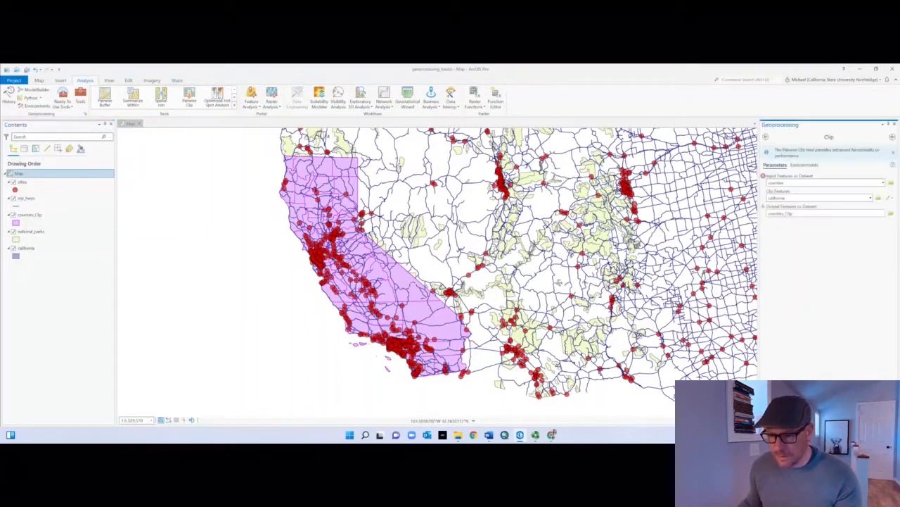
pyautogui.click(884, 182)
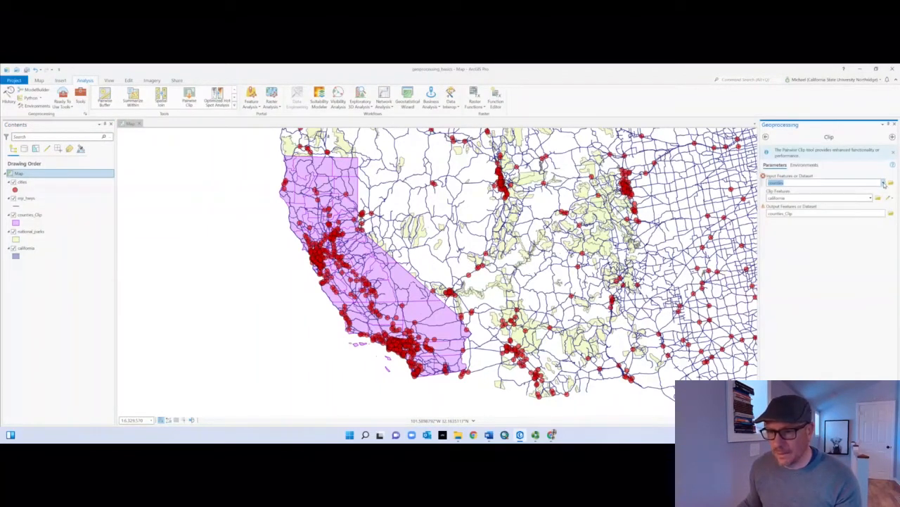
pyautogui.click(883, 183)
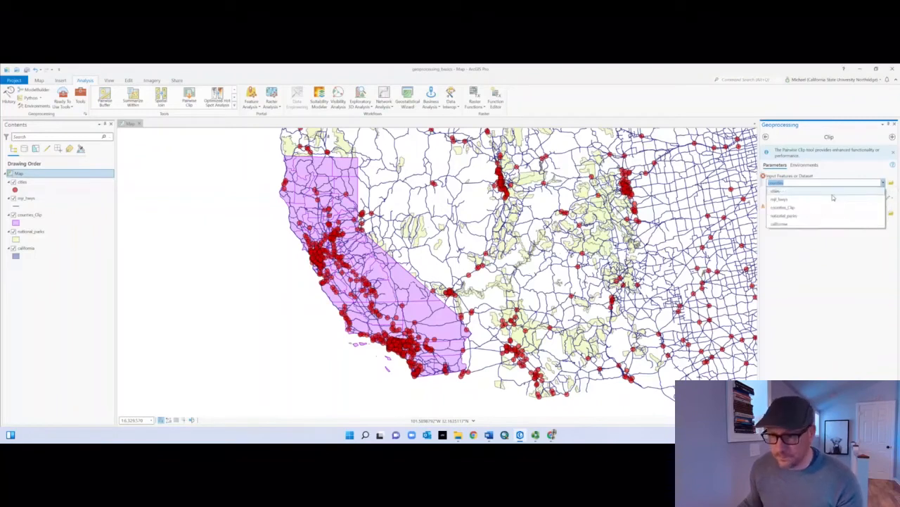
pyautogui.click(787, 200)
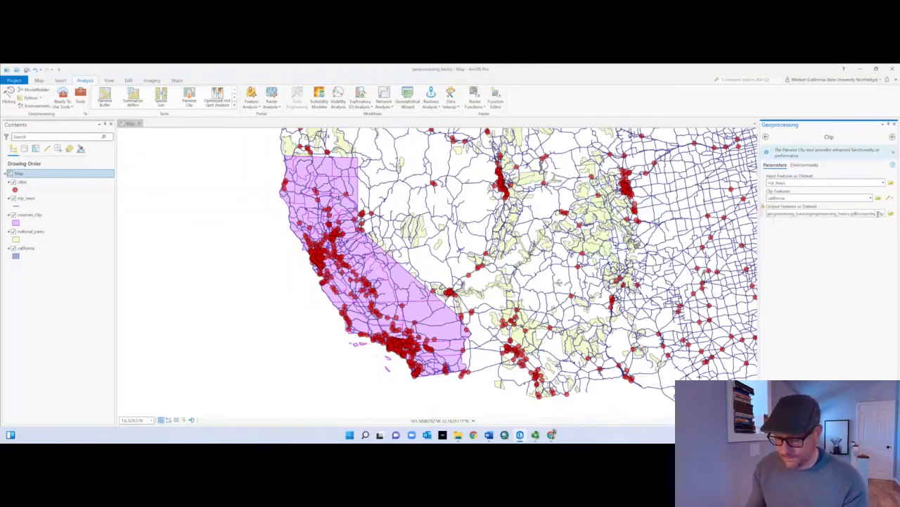
# Step: Name the clip output hwys_Clip in geoprocessing_basics.gdb and run the tool
pyautogui.press('BackSpace')
pyautogui.press('BackSpace')
pyautogui.press('BackSpace')
pyautogui.press('BackSpace')
pyautogui.press('BackSpace')
pyautogui.press('BackSpace')
pyautogui.press('BackSpace')
pyautogui.press('BackSpace')
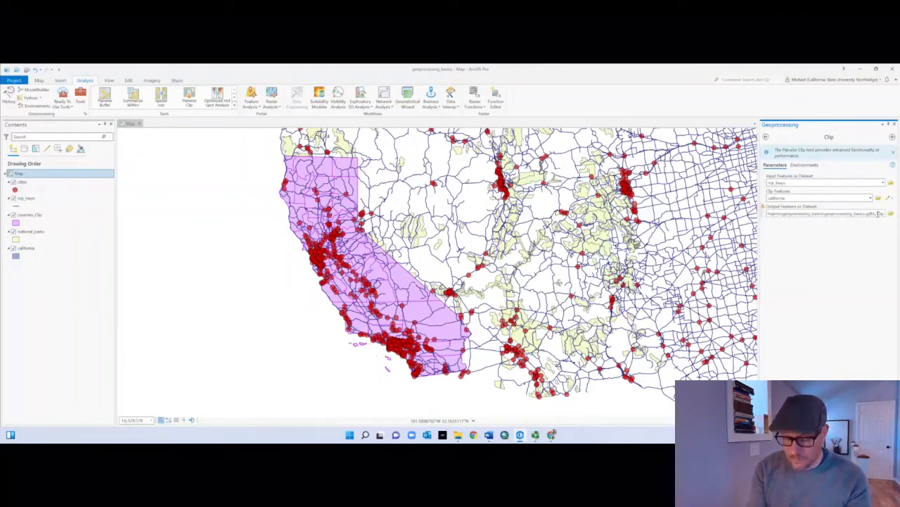
pyautogui.write('hwys')
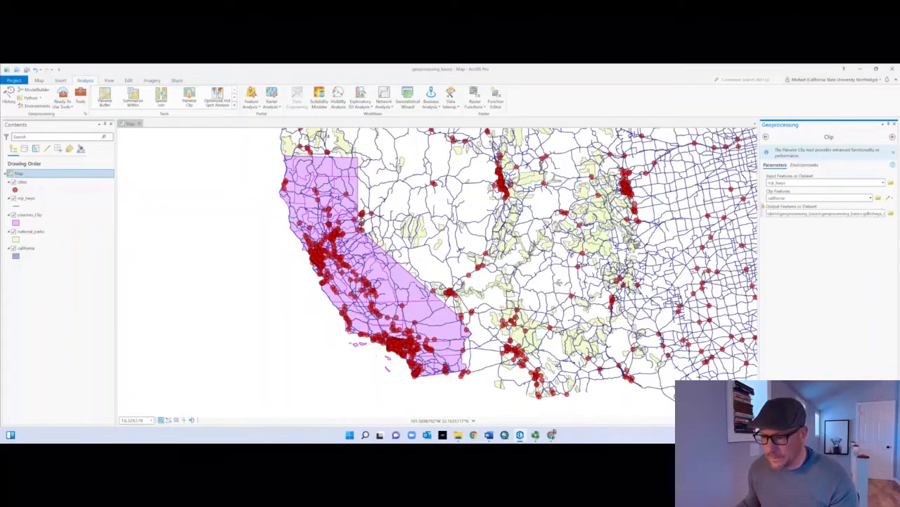
pyautogui.press('Tab')
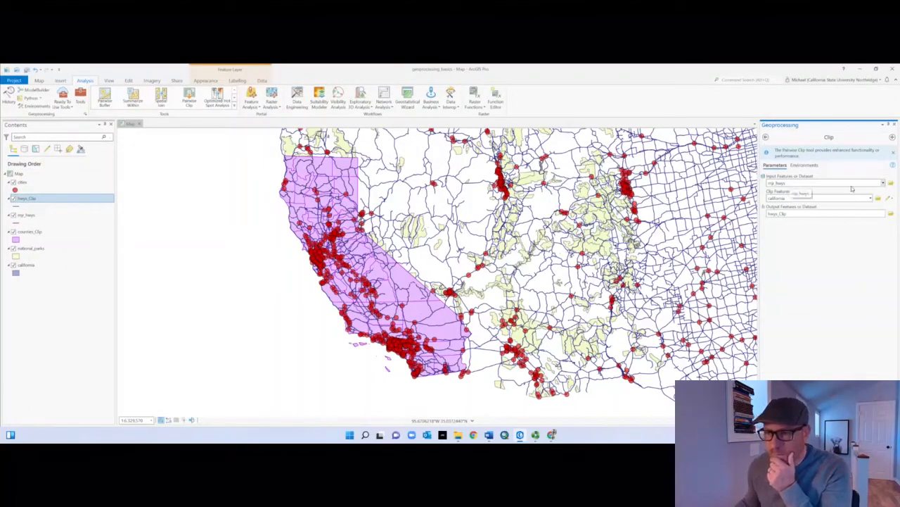
# Step: Clip the cities layer to california, saving the output as cities_Clip in geoprocessing_basics.gdb
pyautogui.click(883, 183)
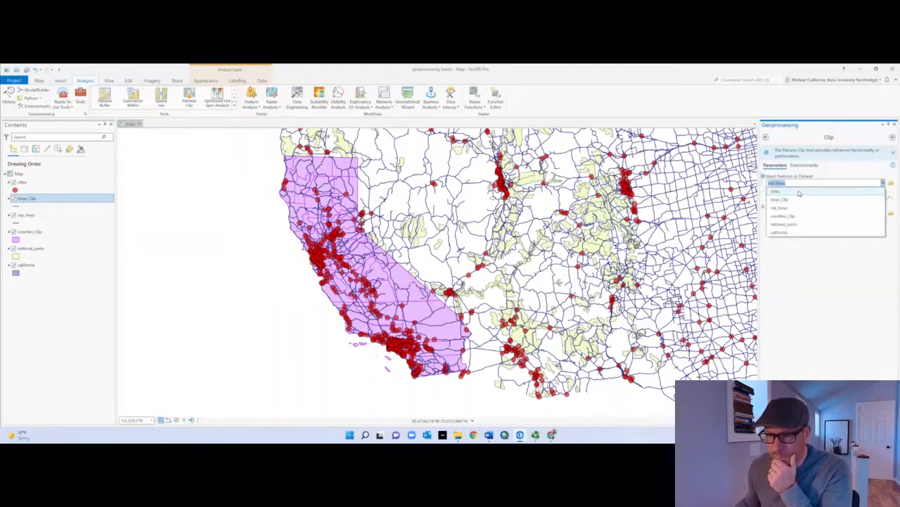
pyautogui.click(807, 202)
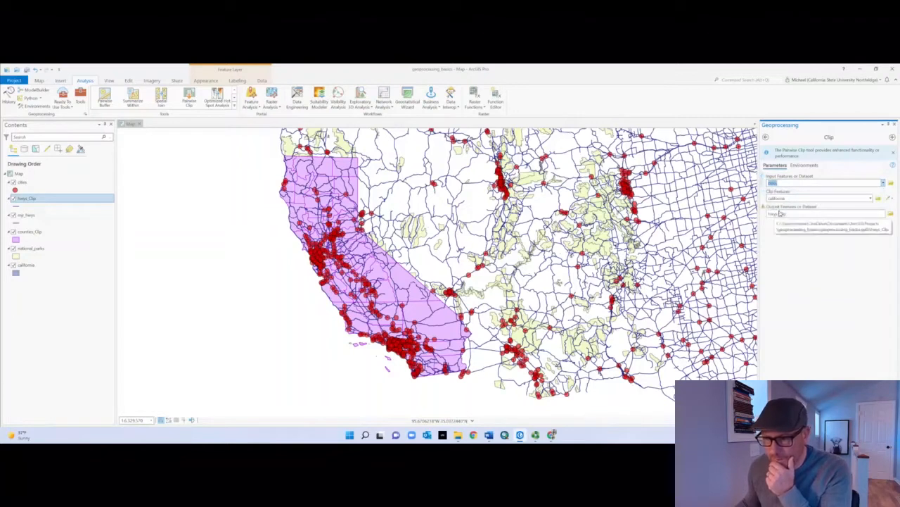
pyautogui.click(780, 214)
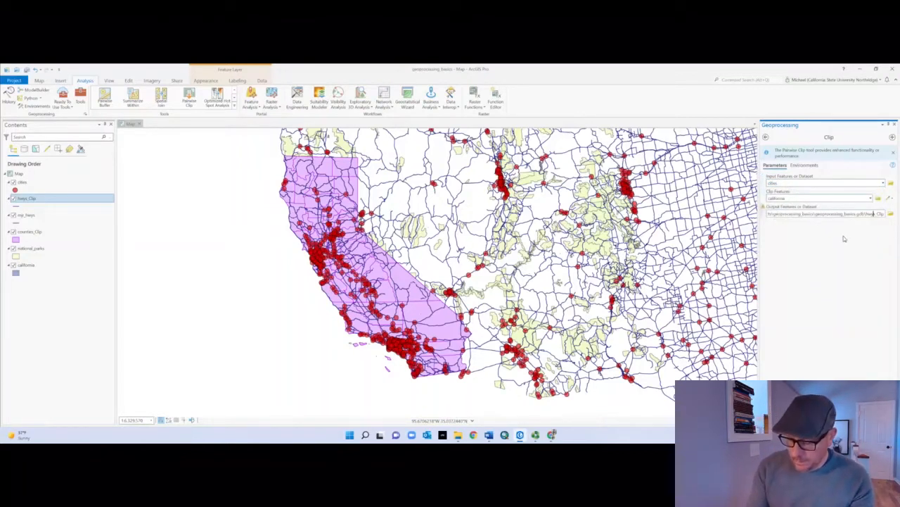
pyautogui.press('BackSpace')
pyautogui.press('BackSpace')
pyautogui.press('BackSpace')
pyautogui.press('BackSpace')
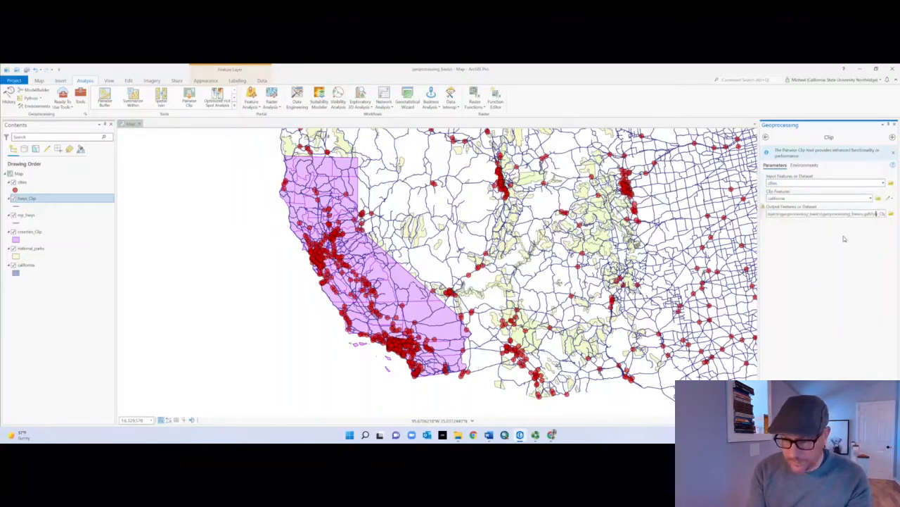
pyautogui.write('cities')
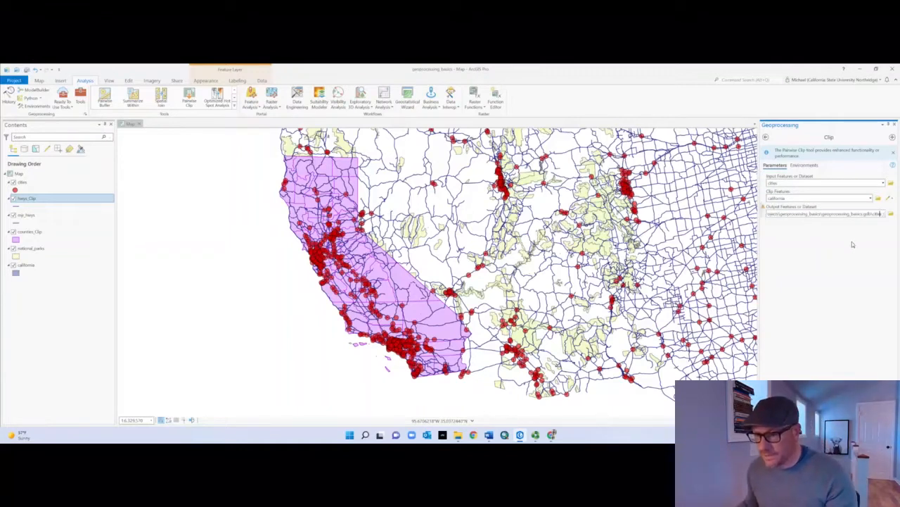
pyautogui.click(878, 412)
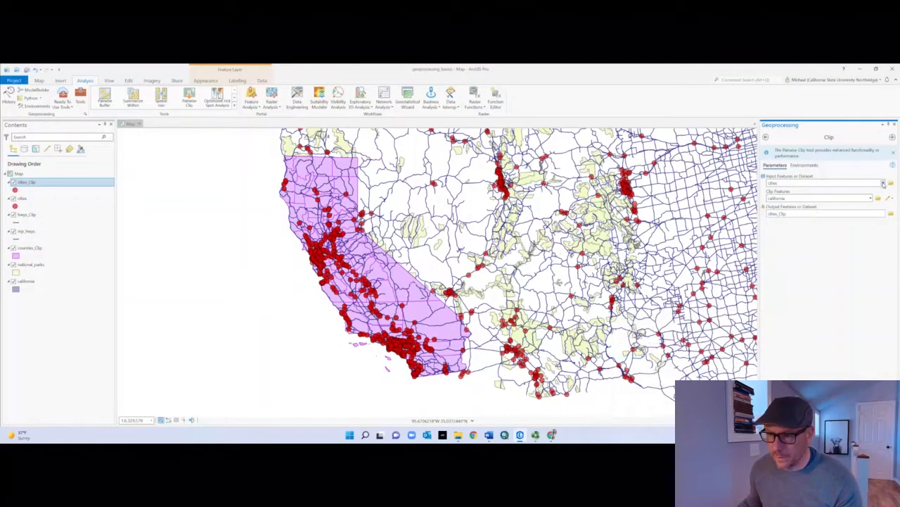
# Step: Clip the national_parks layer to california, saving the output as nat_parks_Clip in geoprocessing_basics.gdb
pyautogui.click(883, 184)
pyautogui.click(782, 227)
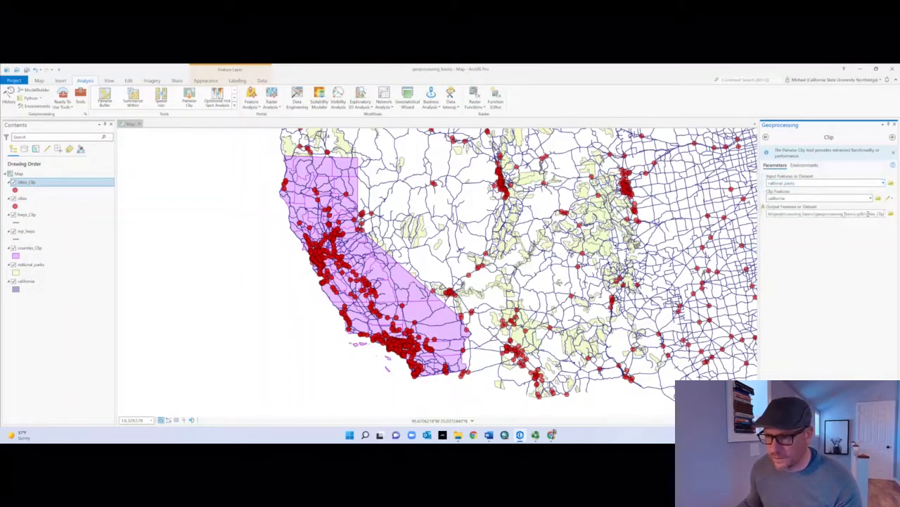
pyautogui.press('BackSpace')
pyautogui.press('BackSpace')
pyautogui.press('BackSpace')
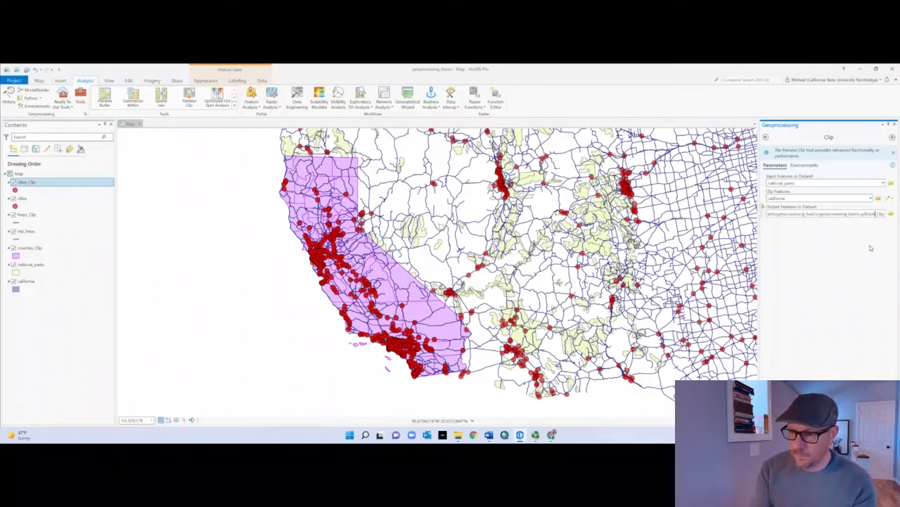
pyautogui.press('BackSpace')
pyautogui.press('BackSpace')
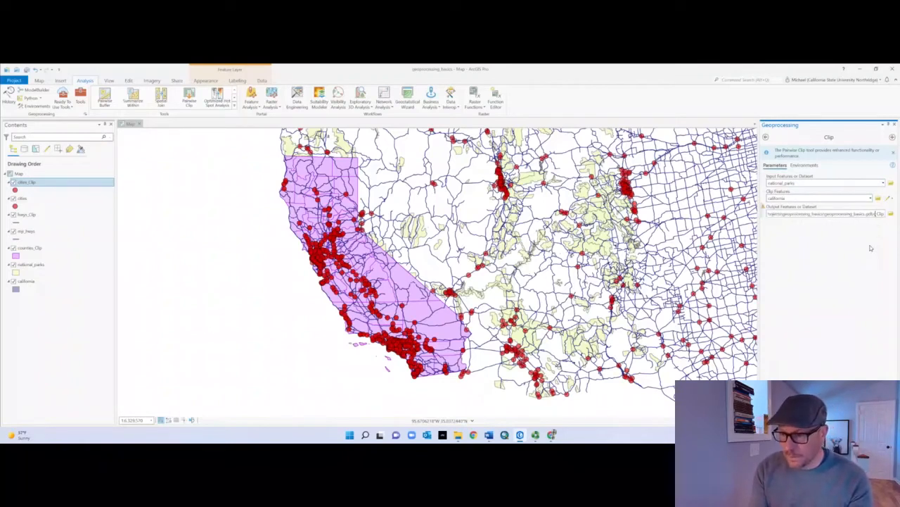
pyautogui.press('BackSpace')
pyautogui.write('national_parks_')
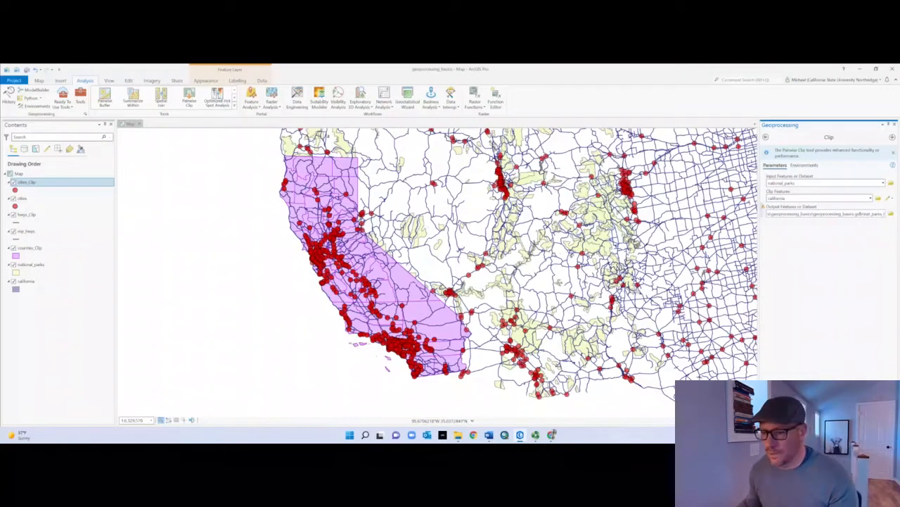
pyautogui.click(877, 419)
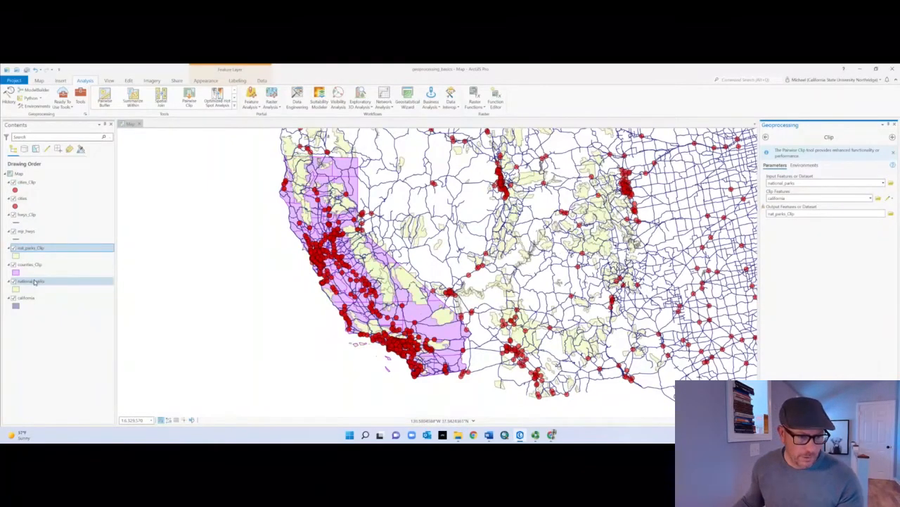
# Step: Remove the original unclipped national_parks, mjr_hwys and cities layers from the map
pyautogui.rightClick(34, 281)
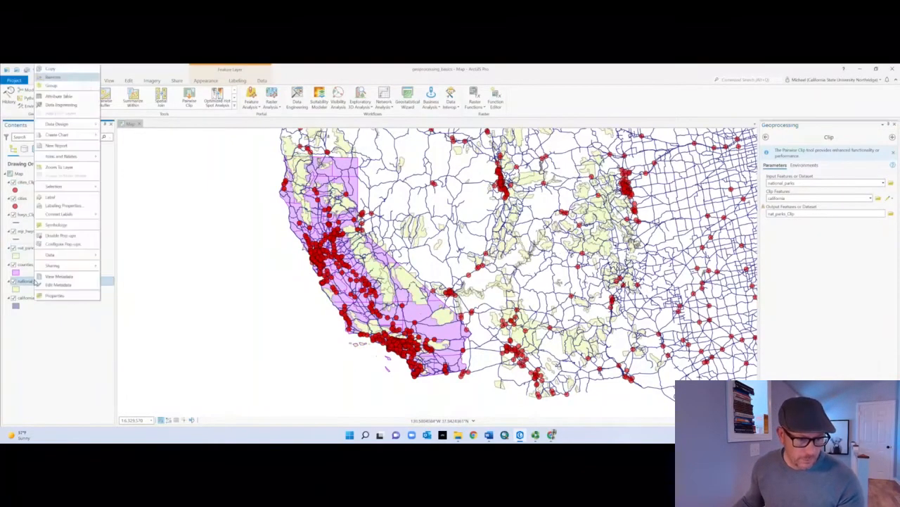
pyautogui.click(59, 80)
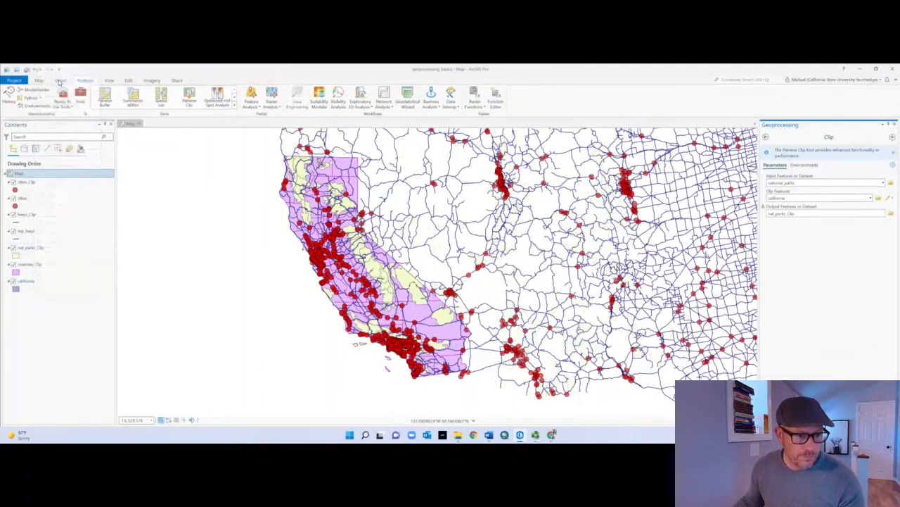
pyautogui.rightClick(32, 232)
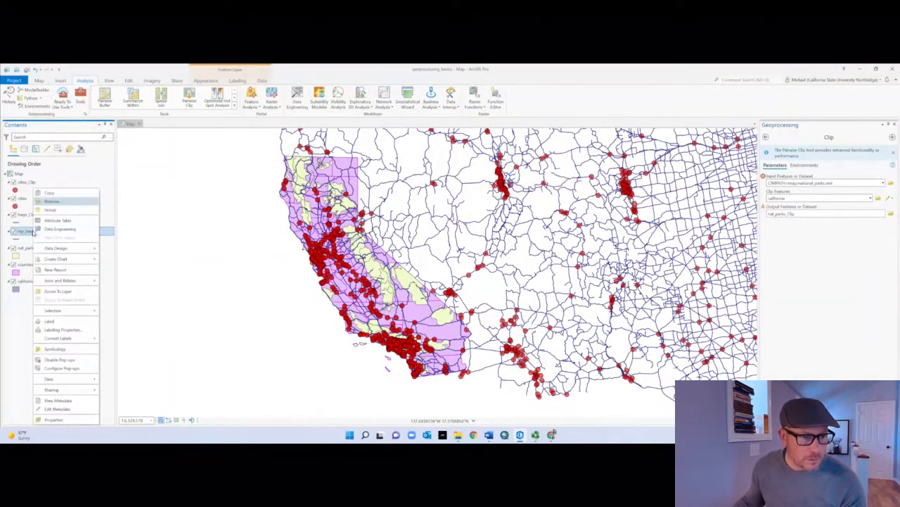
pyautogui.click(55, 204)
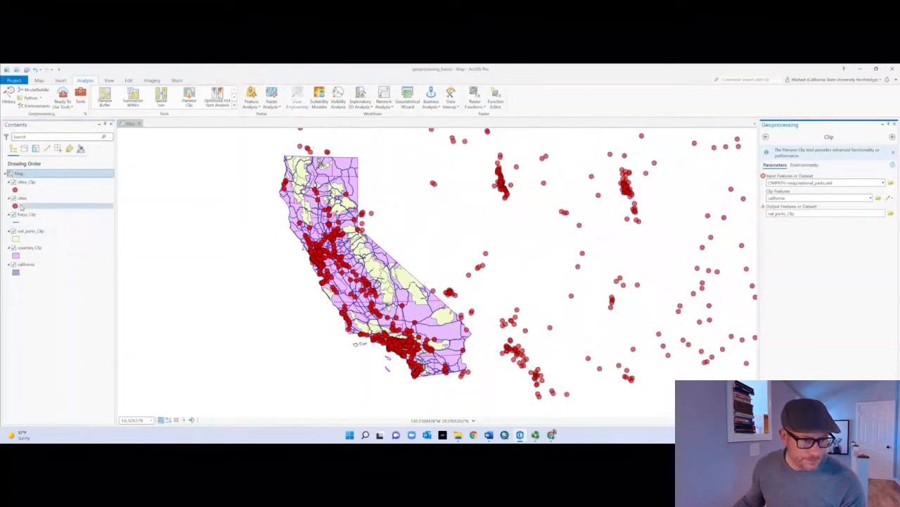
pyautogui.rightClick(24, 198)
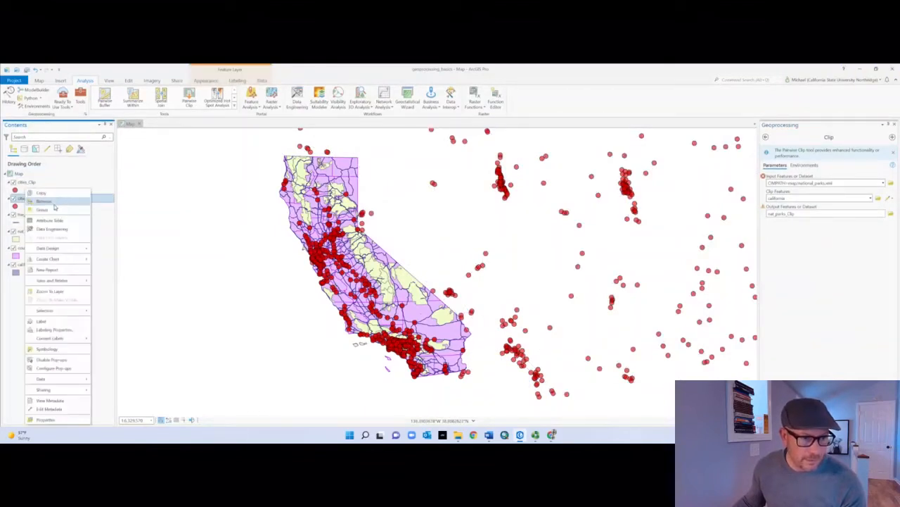
pyautogui.click(42, 201)
# Step: Examine the clipped layers across all of California and in detail along the Los Angeles coast
pyautogui.scroll(-5, 294, 316)
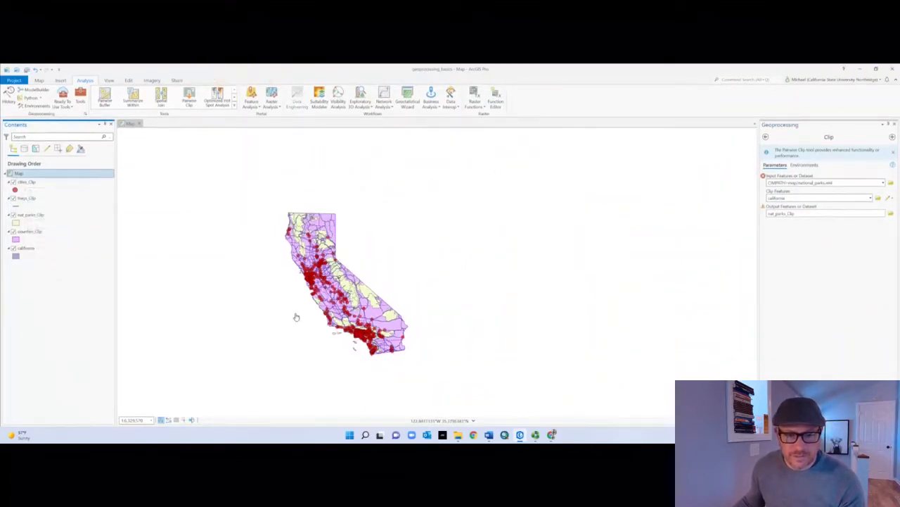
pyautogui.scroll(-1, 292, 318)
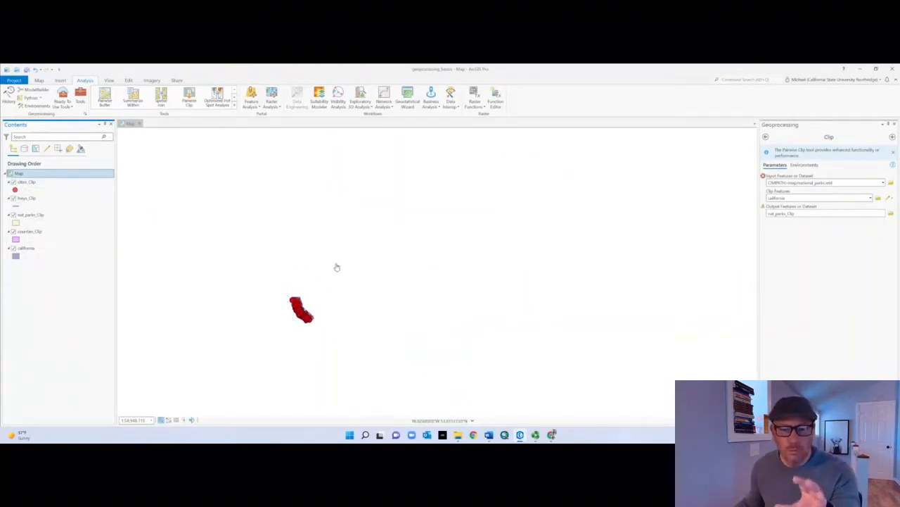
pyautogui.scroll(3, 312, 291)
pyautogui.moveTo(260, 314); pyautogui.dragTo(361, 185)
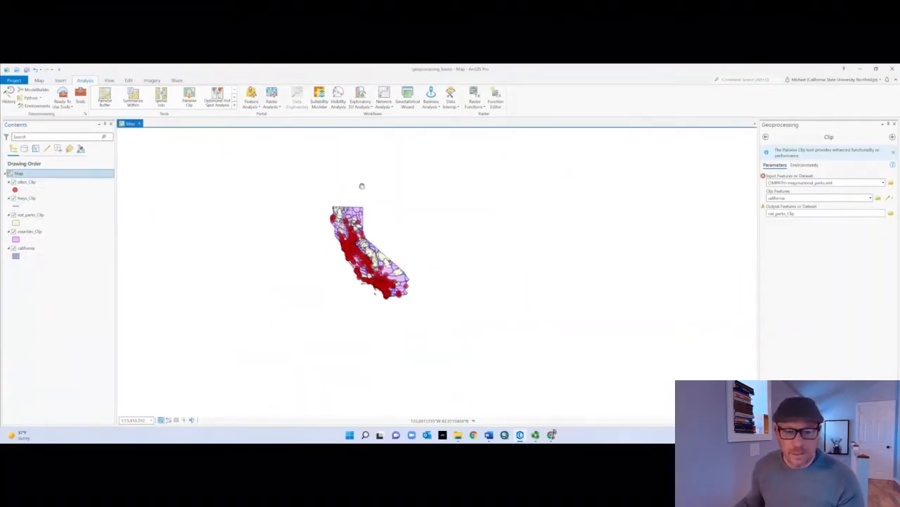
pyautogui.scroll(2, 321, 275)
pyautogui.moveTo(348, 257); pyautogui.dragTo(342, 311)
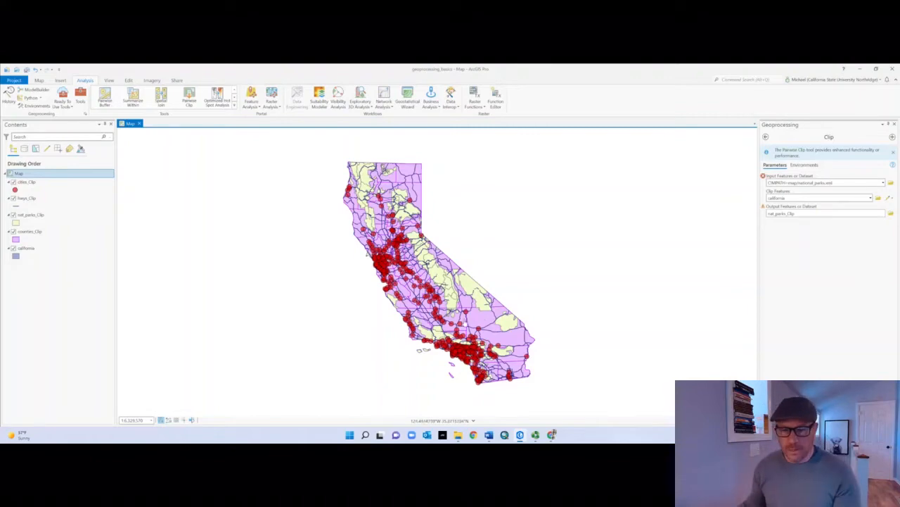
pyautogui.scroll(3, 433, 342)
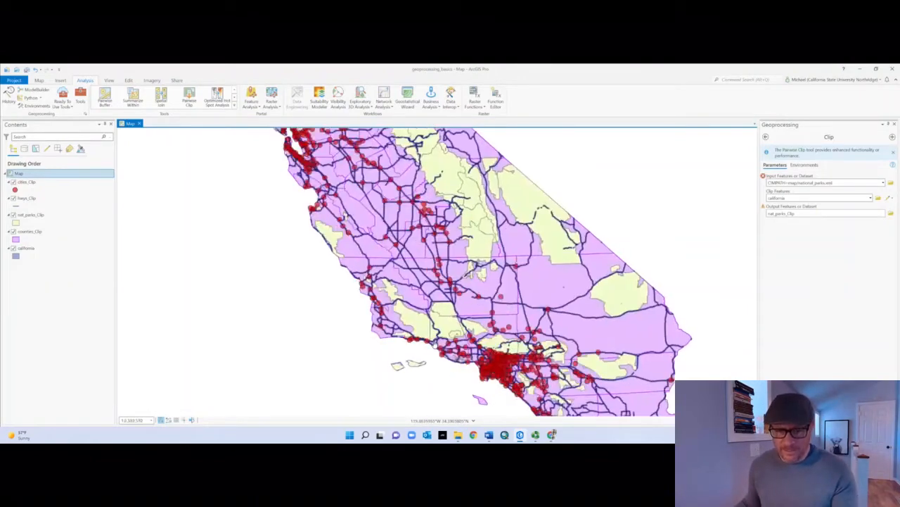
pyautogui.scroll(2, 426, 343)
pyautogui.moveTo(452, 315); pyautogui.dragTo(451, 225)
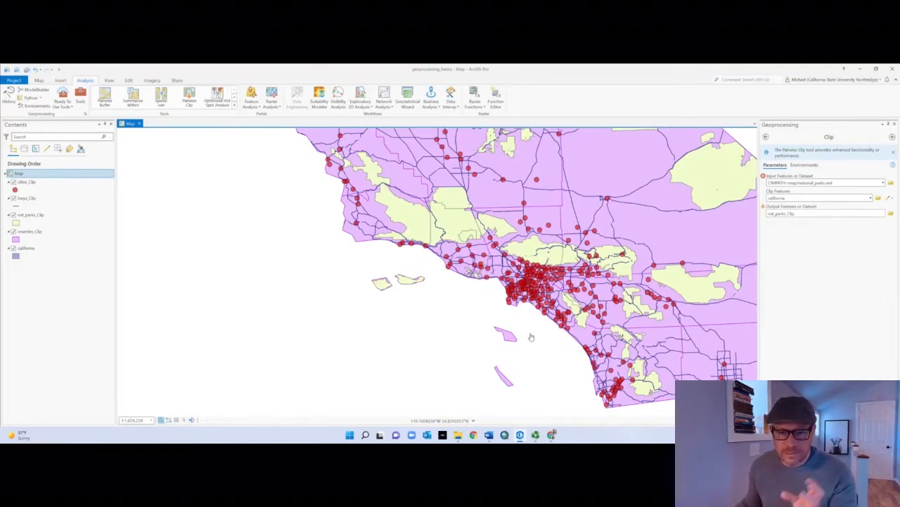
pyautogui.scroll(3, 533, 339)
pyautogui.moveTo(524, 338); pyautogui.dragTo(536, 412)
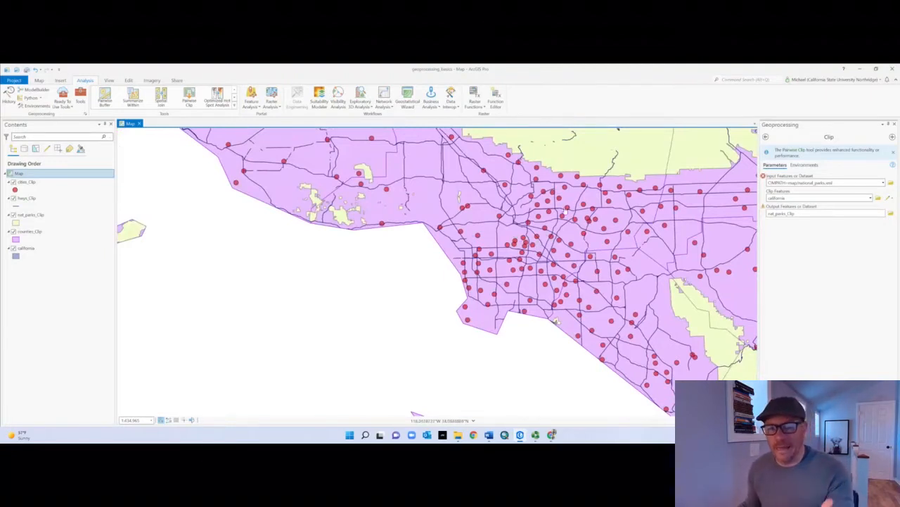
# Step: Turn on labels for the cities_Clip layer
pyautogui.rightClick(37, 184)
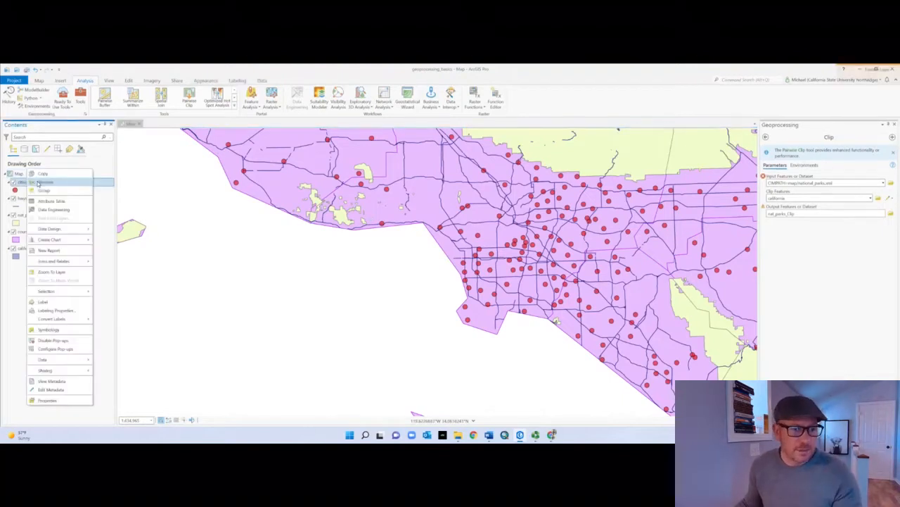
pyautogui.click(66, 302)
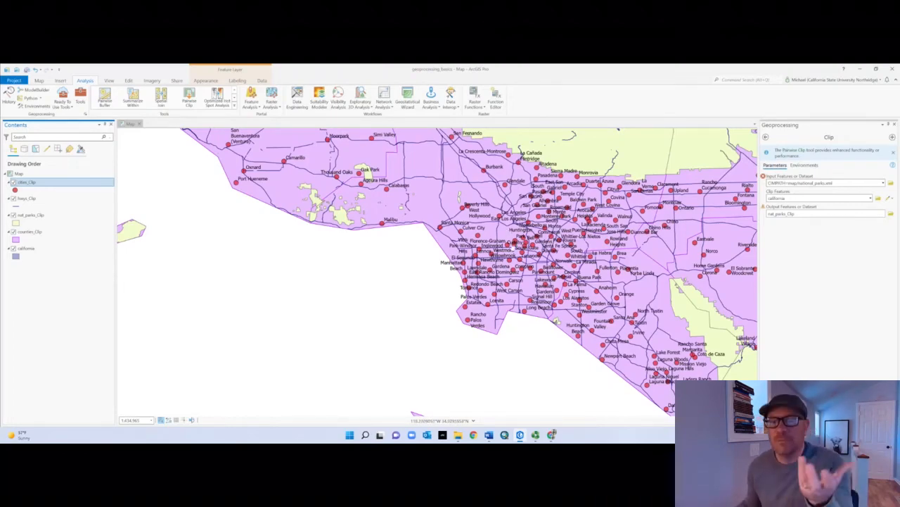
# Step: Turn off the labels for the cities_Clip layer
pyautogui.scroll(2, 507, 236)
pyautogui.scroll(-1, 484, 230)
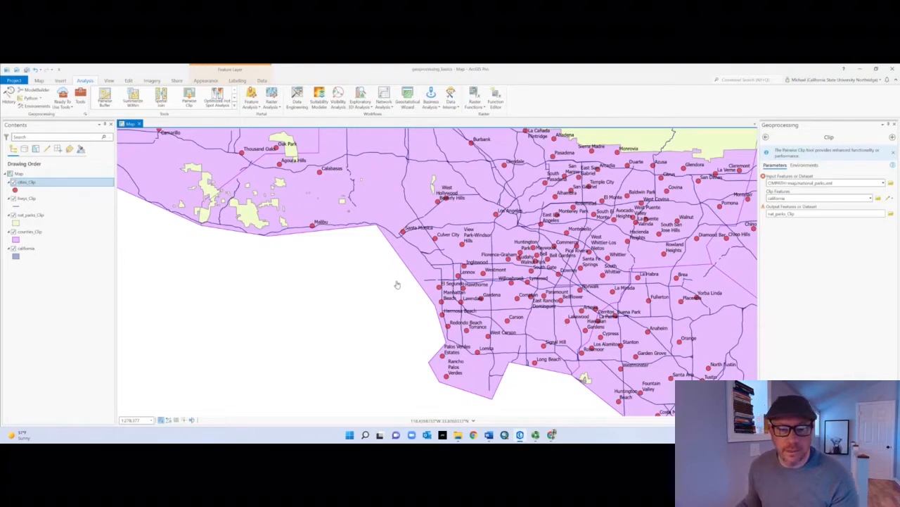
pyautogui.rightClick(38, 184)
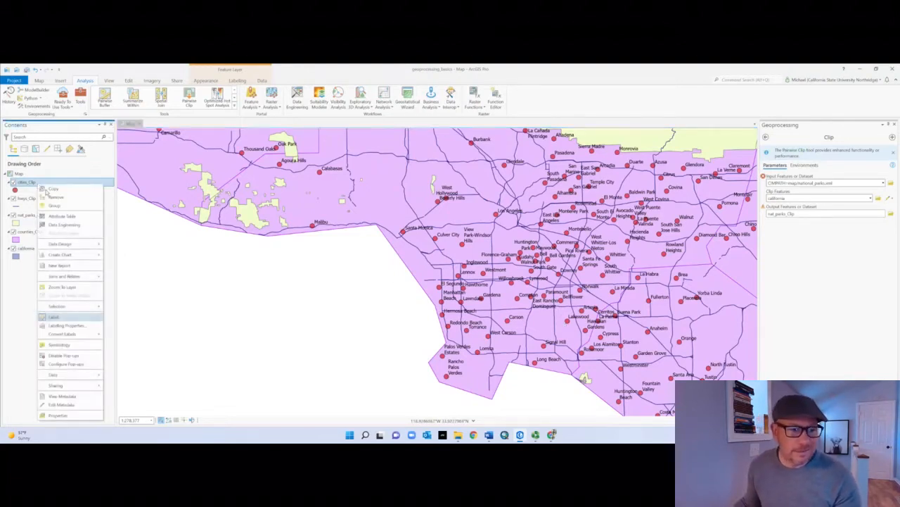
pyautogui.click(79, 320)
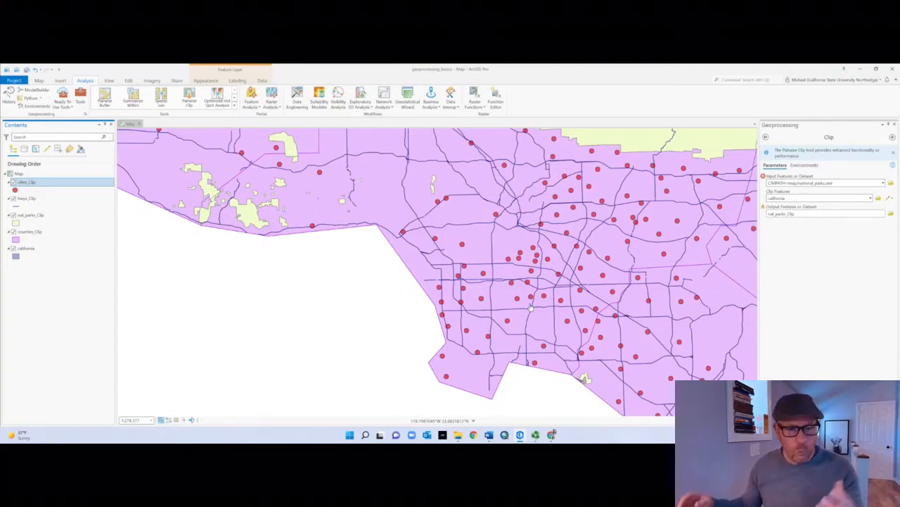
# Step: Search the geoprocessing tools for "buffer" and open the Buffer analysis tool
pyautogui.scroll(-3, 531, 306)
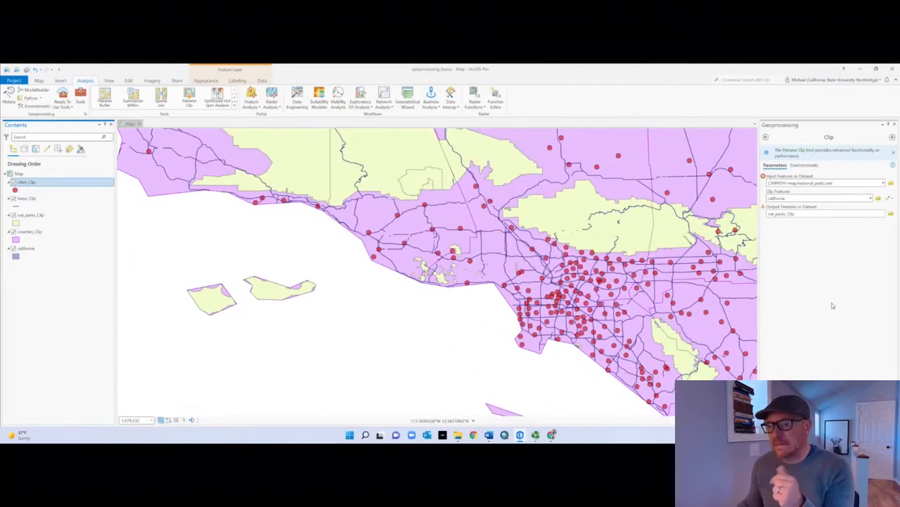
pyautogui.click(82, 104)
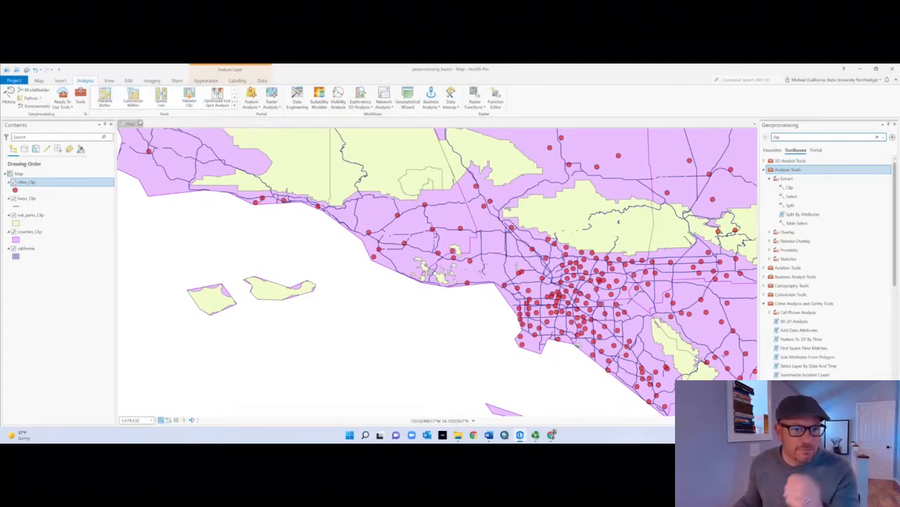
pyautogui.click(787, 135)
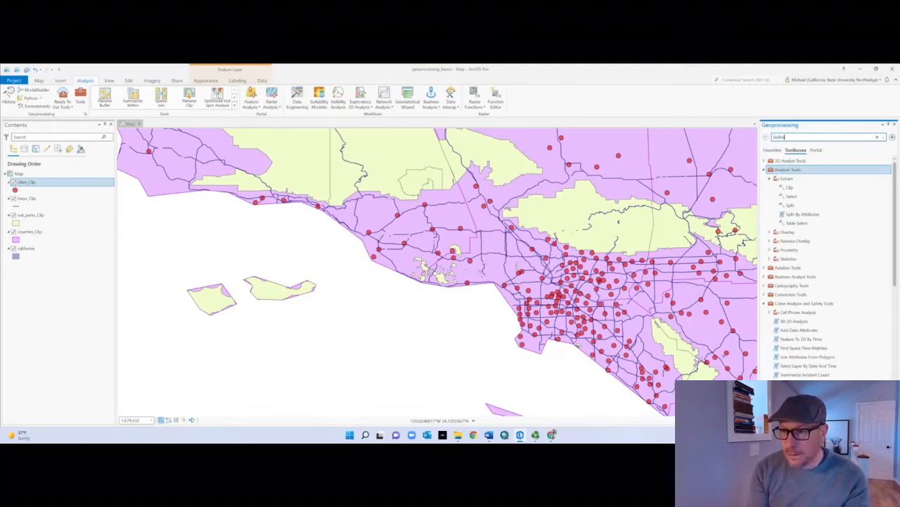
pyautogui.write('r')
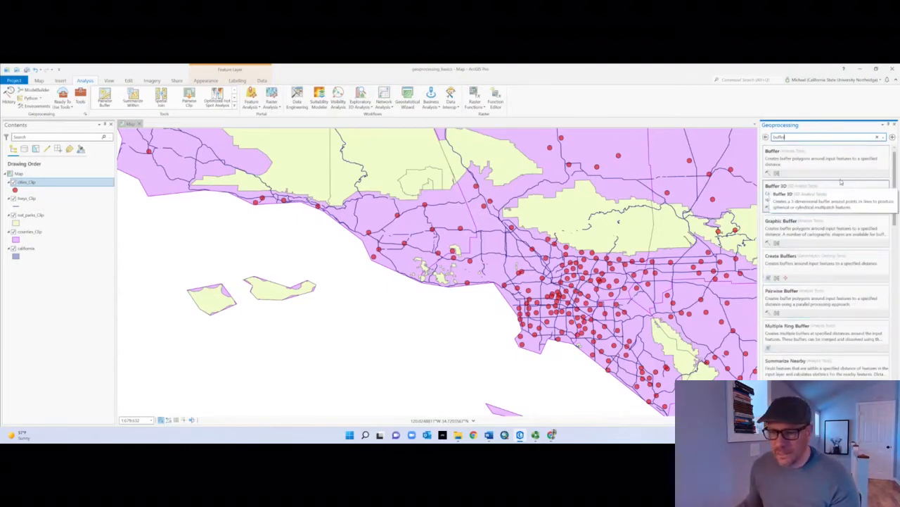
pyautogui.click(824, 166)
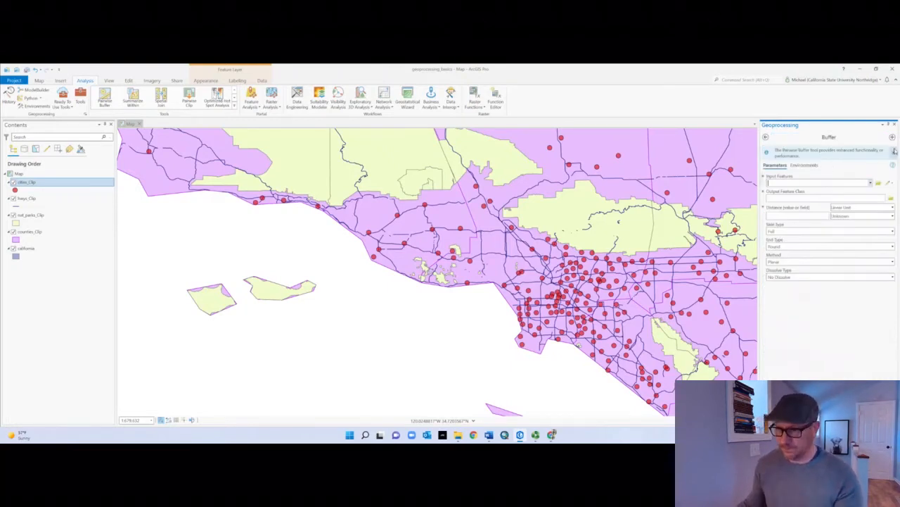
# Step: Set hwys_Clip as the buffer's input features and name the output feature class hwys_Clip_2mi_Buffer
pyautogui.moveTo(895, 168)
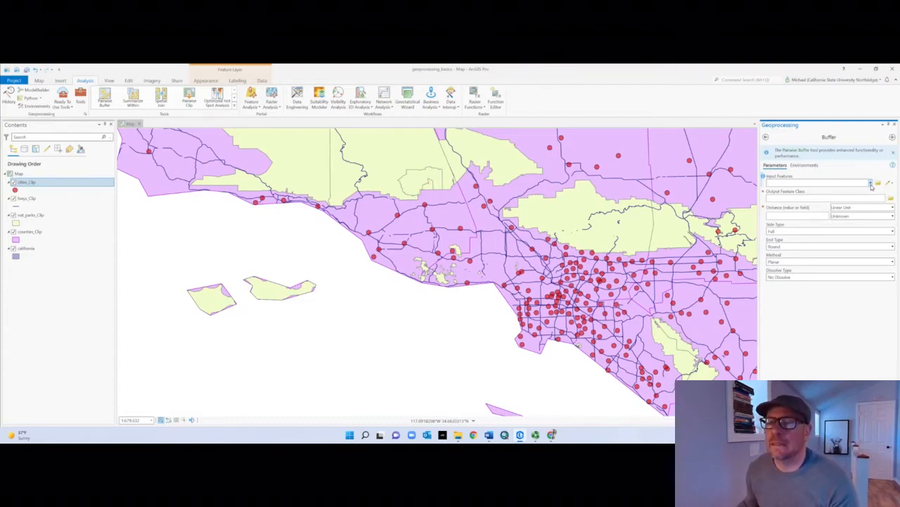
pyautogui.click(870, 184)
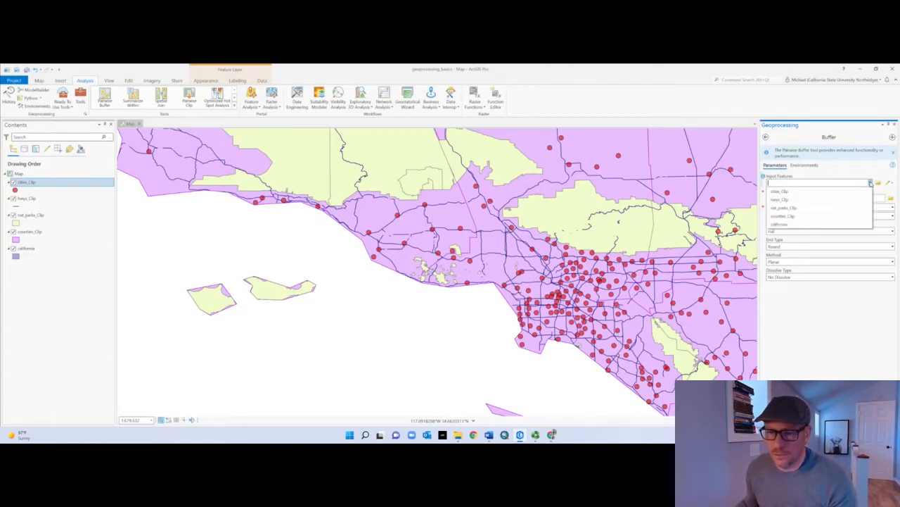
pyautogui.click(787, 199)
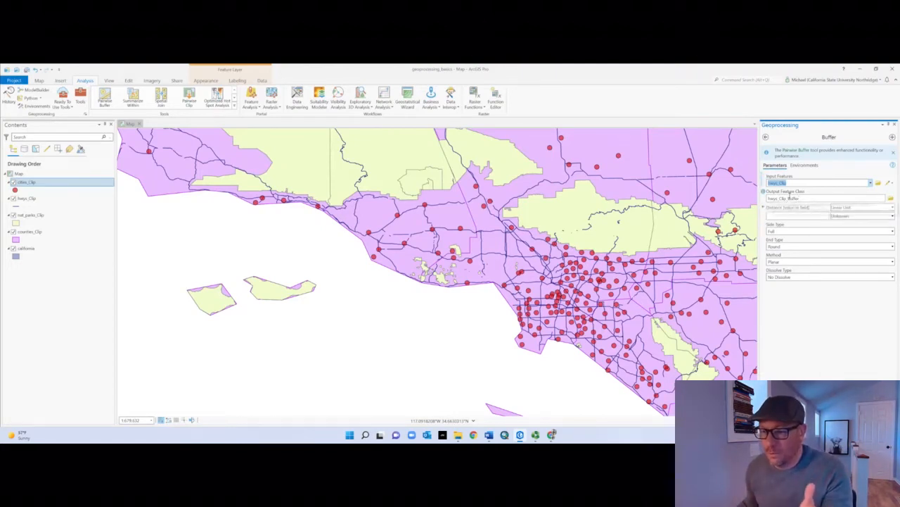
pyautogui.click(789, 199)
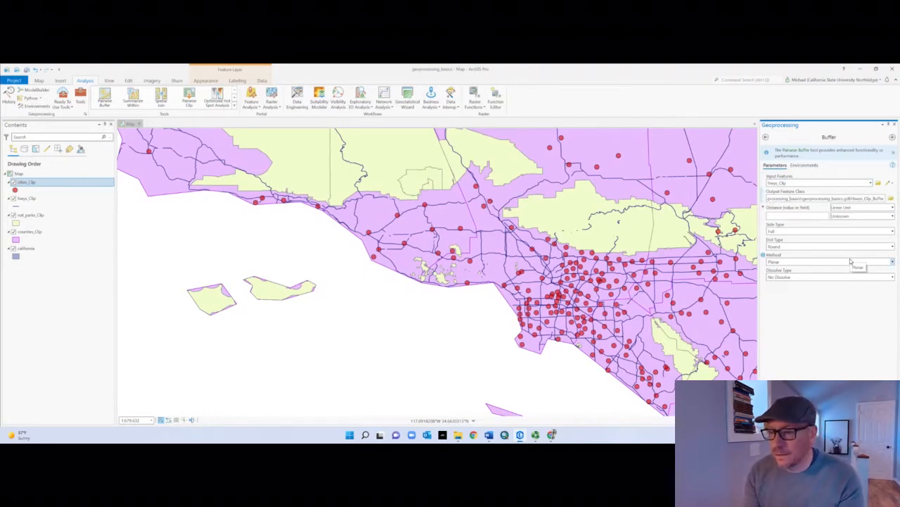
pyautogui.write('_')
pyautogui.write('mi_')
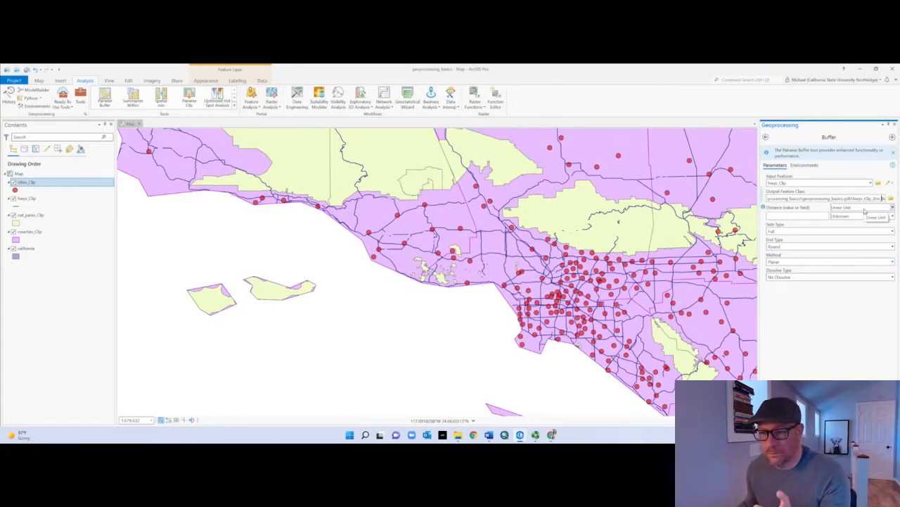
# Step: Set the buffer distance to 2 miles, dissolve all output features into a single feature, and run the Buffer tool
pyautogui.click(819, 216)
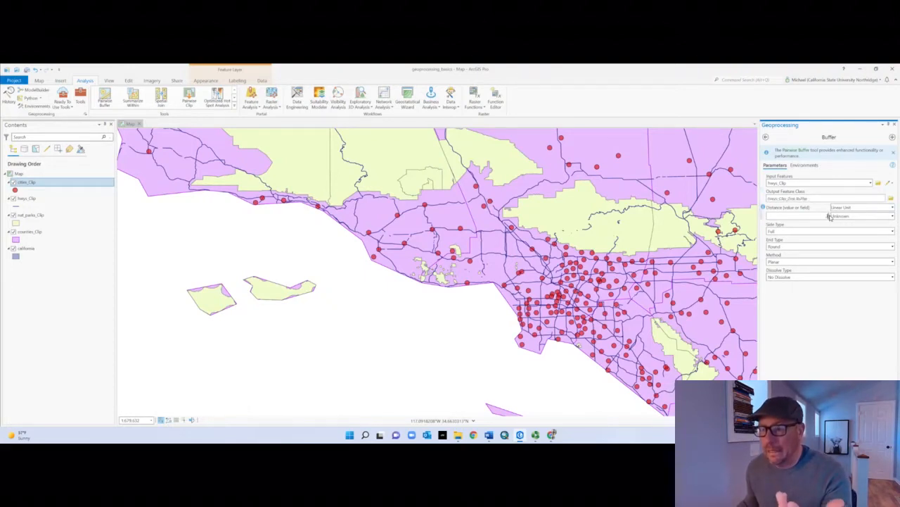
pyautogui.click(893, 217)
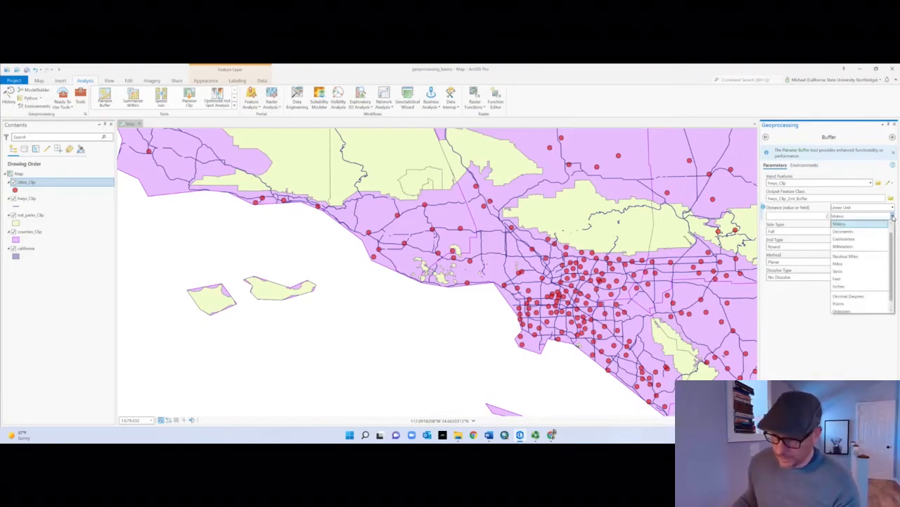
pyautogui.click(877, 266)
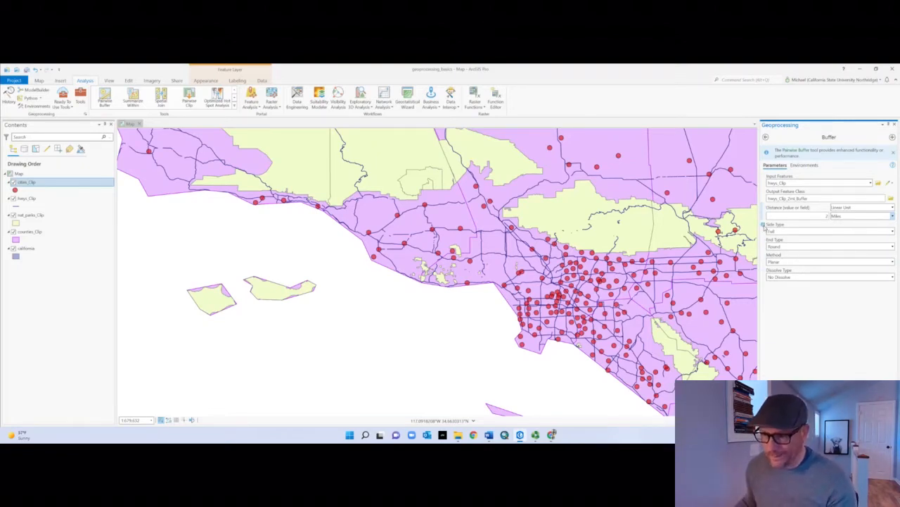
pyautogui.moveTo(763, 225)
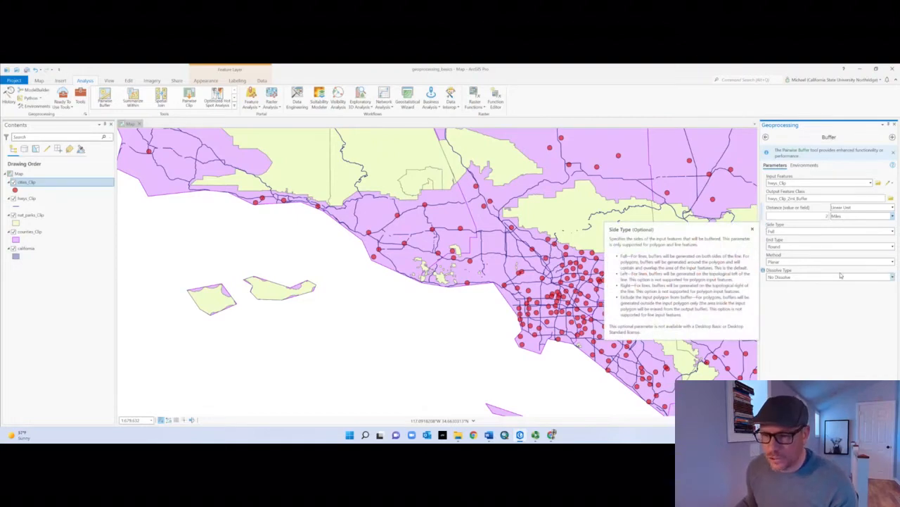
pyautogui.click(892, 276)
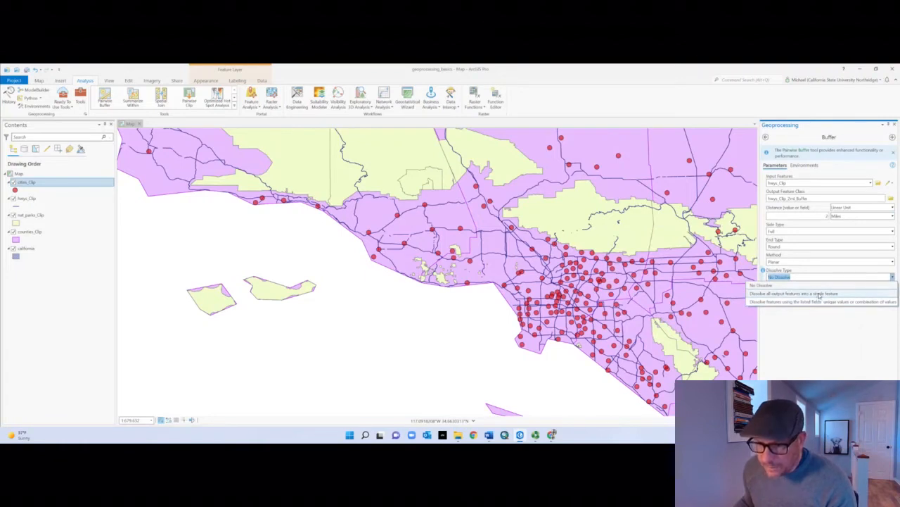
pyautogui.click(819, 294)
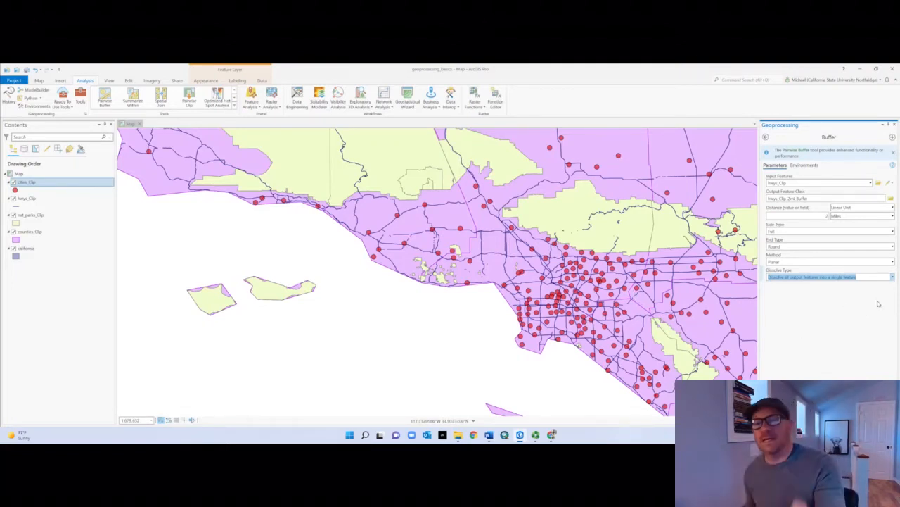
pyautogui.click(879, 414)
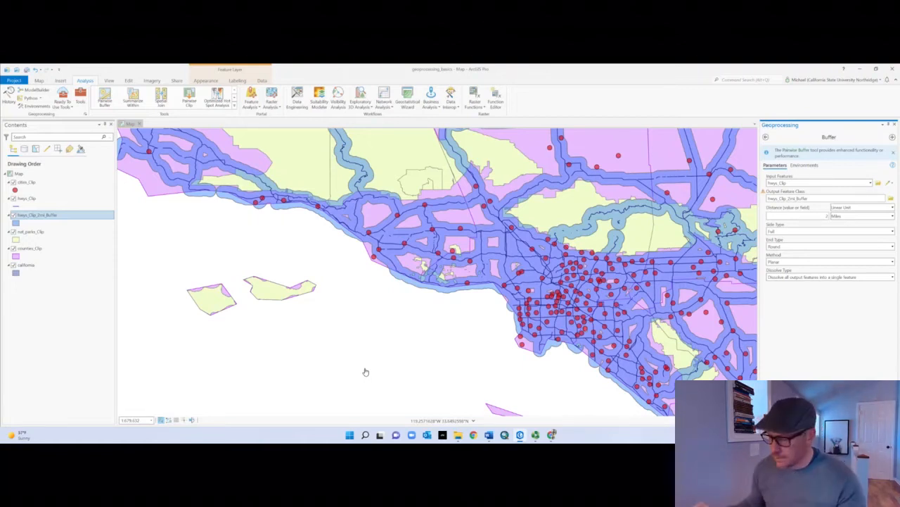
# Step: Search the geoprocessing tools for "erase" and open the Erase analysis tool
pyautogui.scroll(-5, 361, 358)
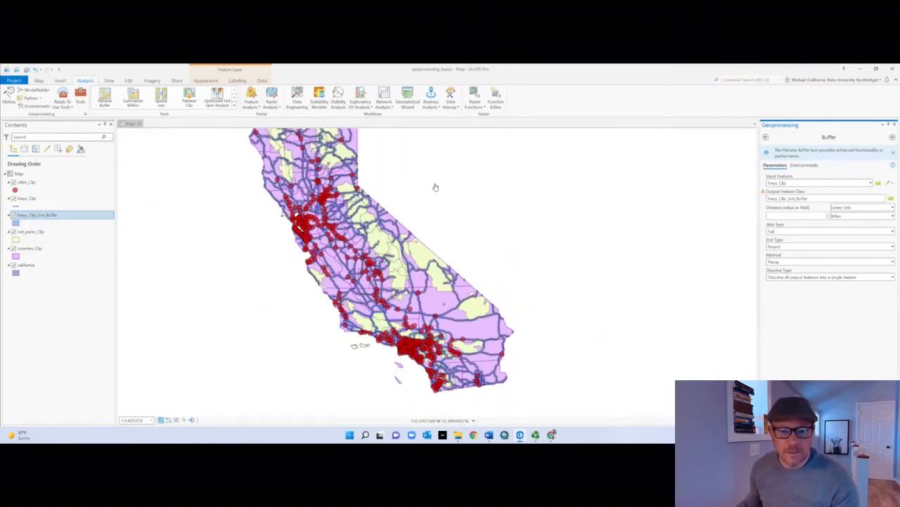
pyautogui.scroll(4, 539, 324)
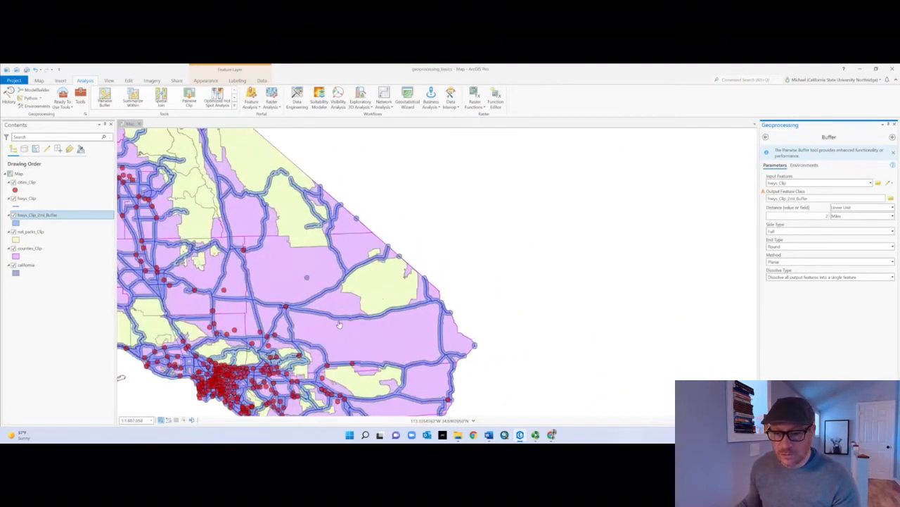
pyautogui.moveTo(396, 304); pyautogui.dragTo(552, 265)
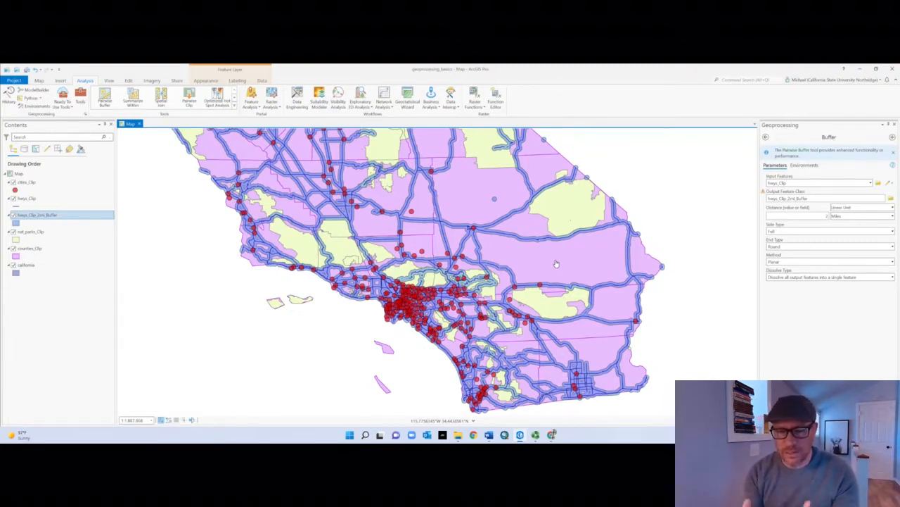
pyautogui.scroll(4, 518, 277)
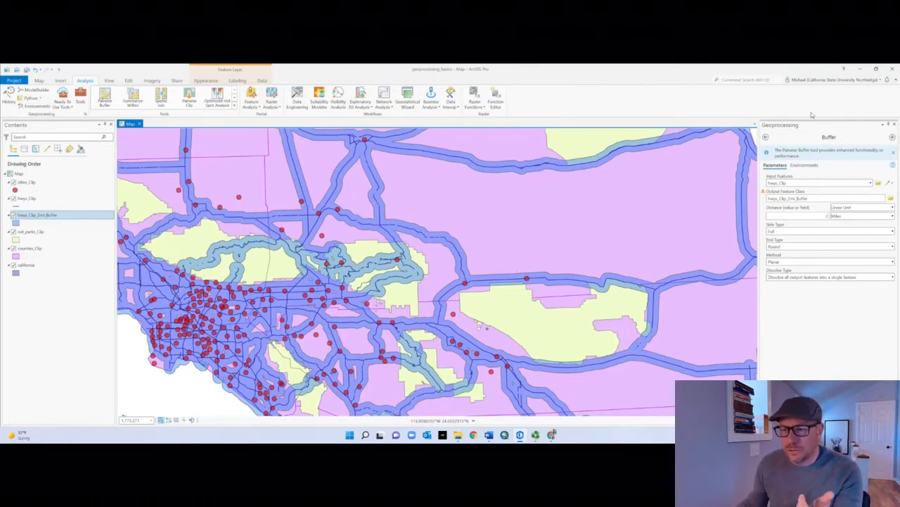
pyautogui.click(766, 137)
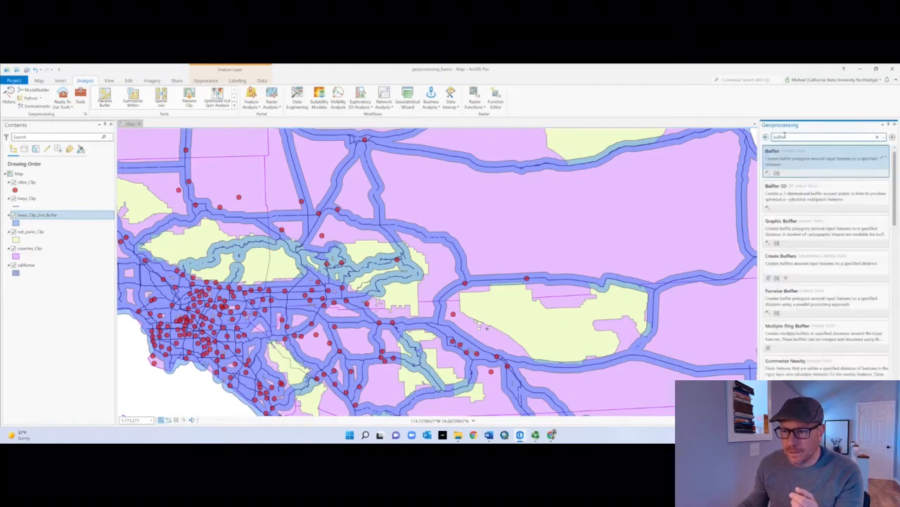
pyautogui.doubleClick(784, 136)
pyautogui.write('inter')
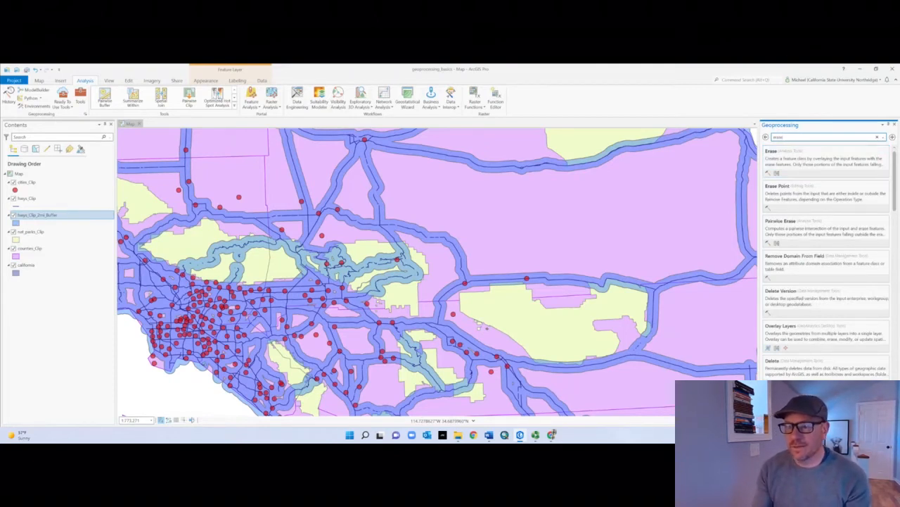
pyautogui.click(789, 168)
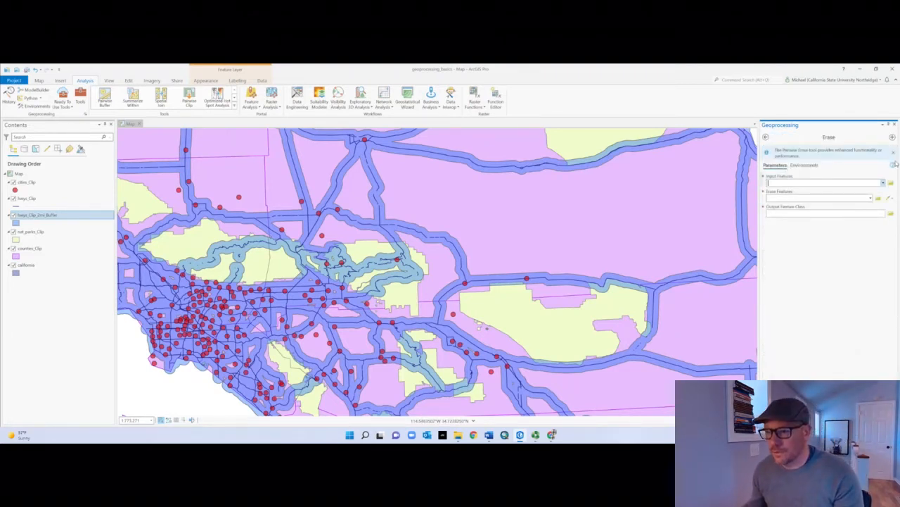
# Step: Run Erase with nat_parks_Clip as the input features and hwys_Clip_2mi_Buffer as the erase features
pyautogui.moveTo(894, 166)
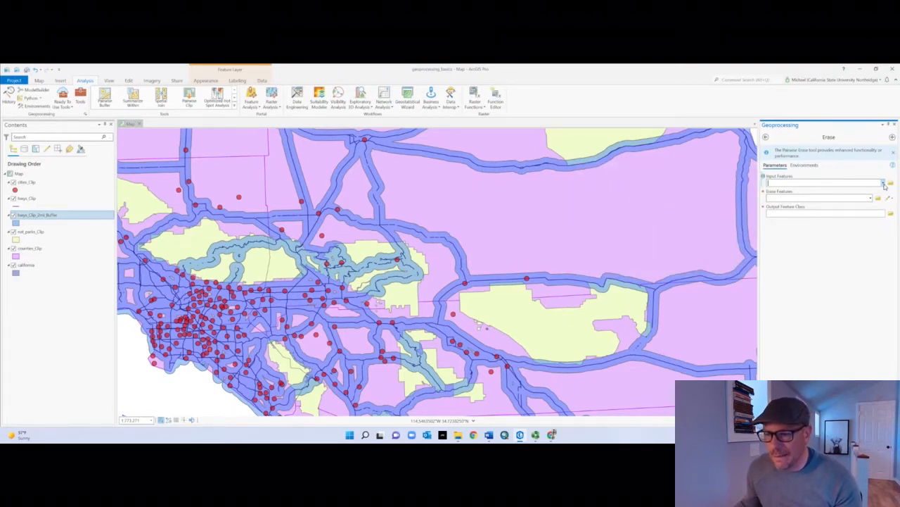
pyautogui.click(884, 184)
pyautogui.click(785, 220)
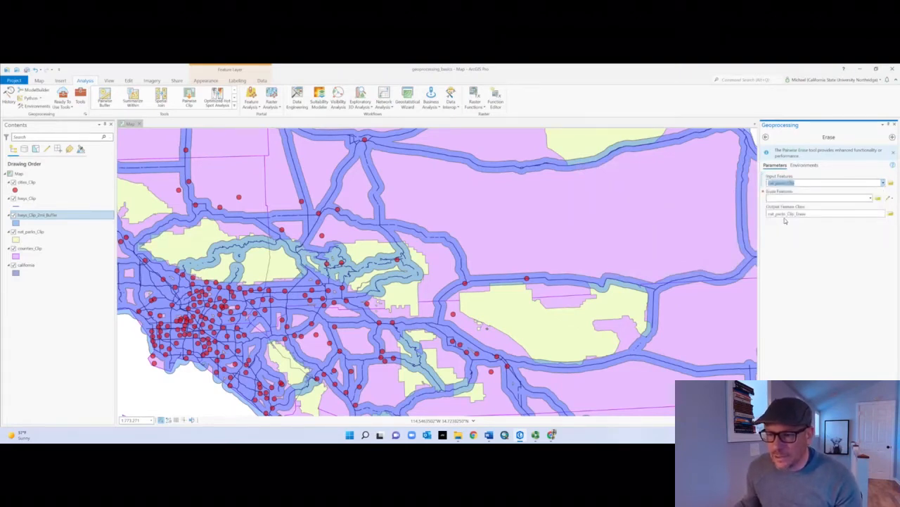
pyautogui.click(870, 199)
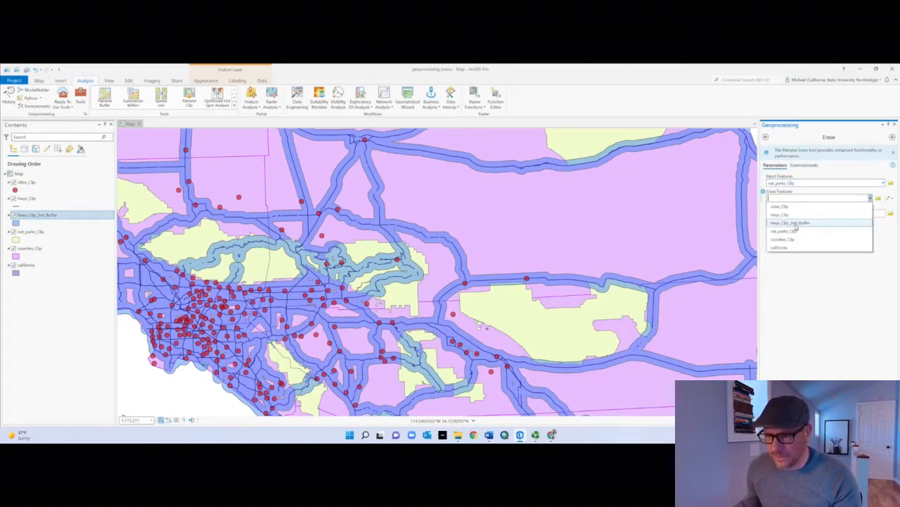
pyautogui.click(798, 222)
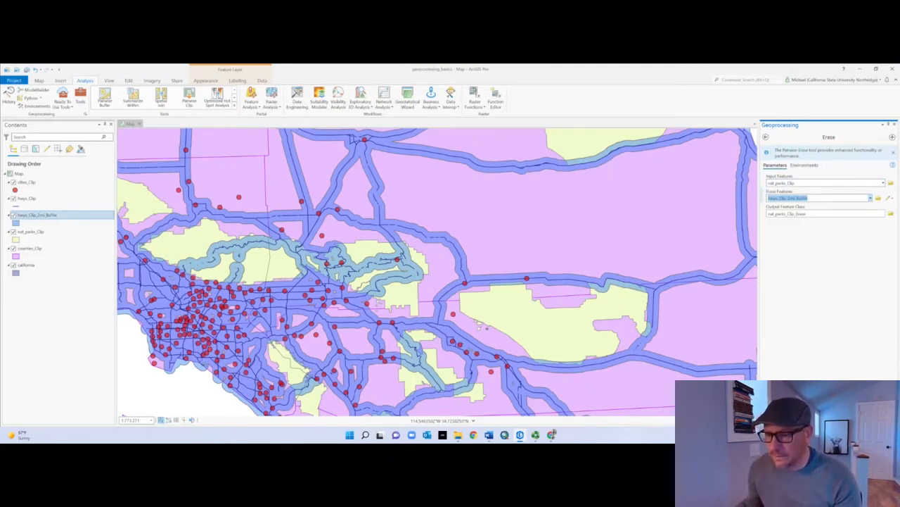
pyautogui.click(876, 417)
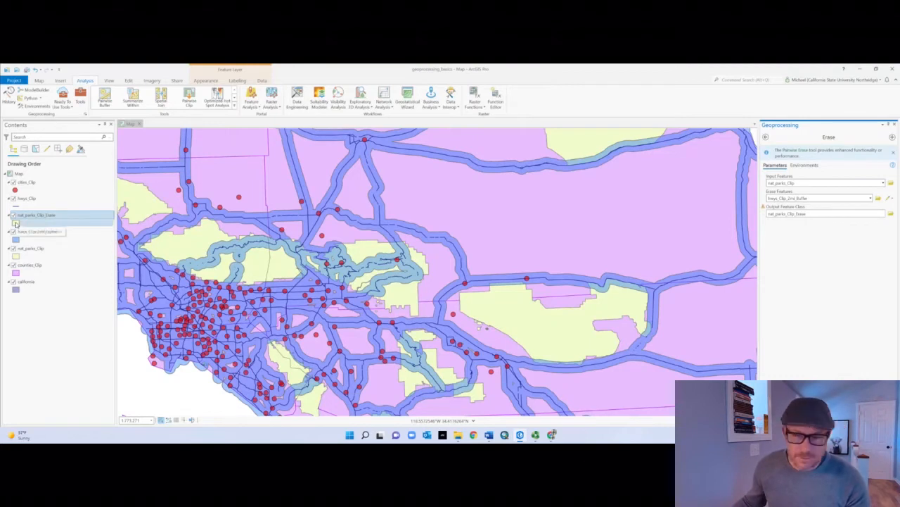
# Step: Symbolize the nat_parks_Clip_Erase layer with a dark green fill and a light green outline
pyautogui.click(15, 224)
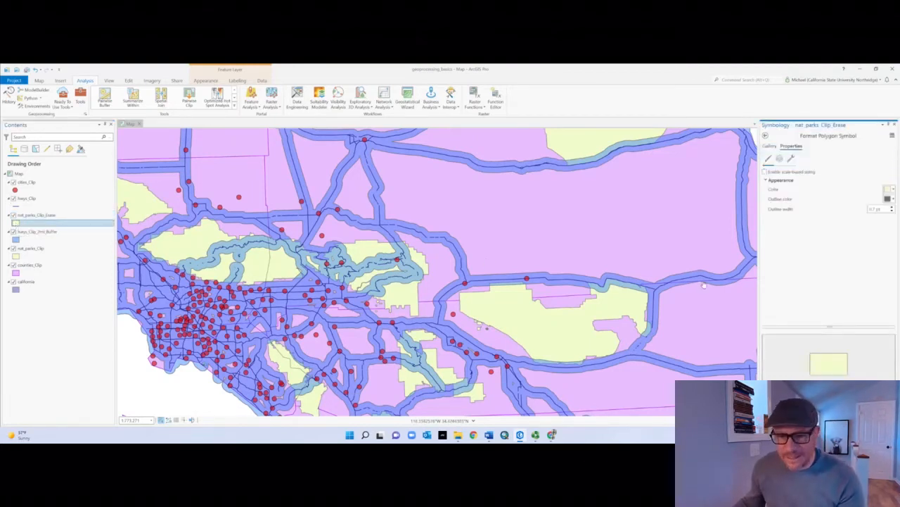
pyautogui.click(890, 190)
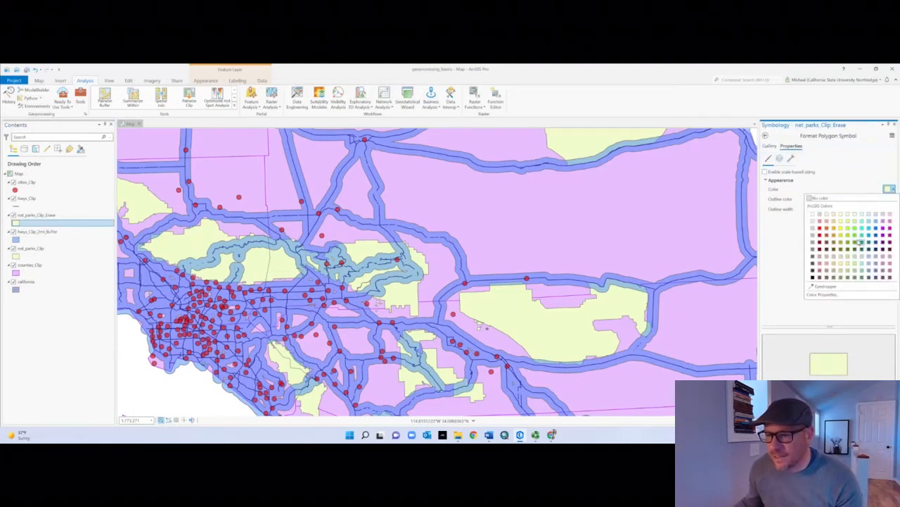
pyautogui.click(854, 239)
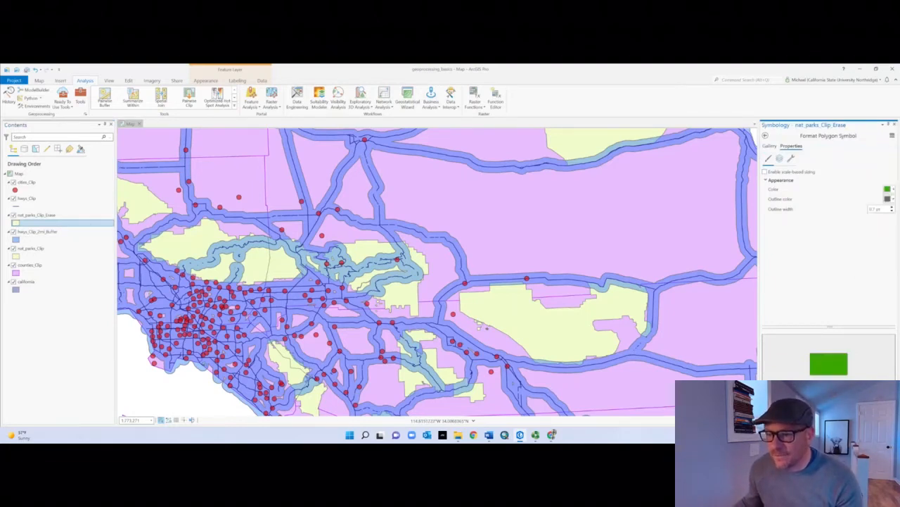
pyautogui.click(891, 199)
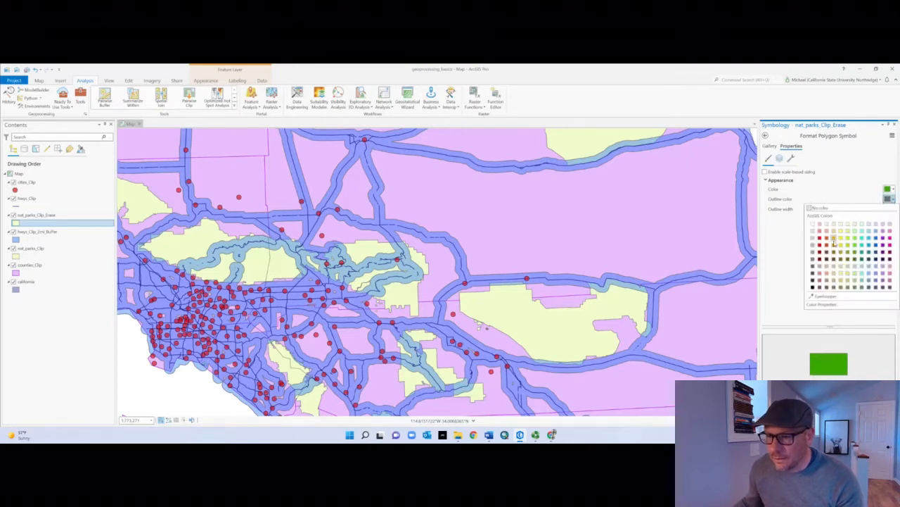
pyautogui.click(858, 237)
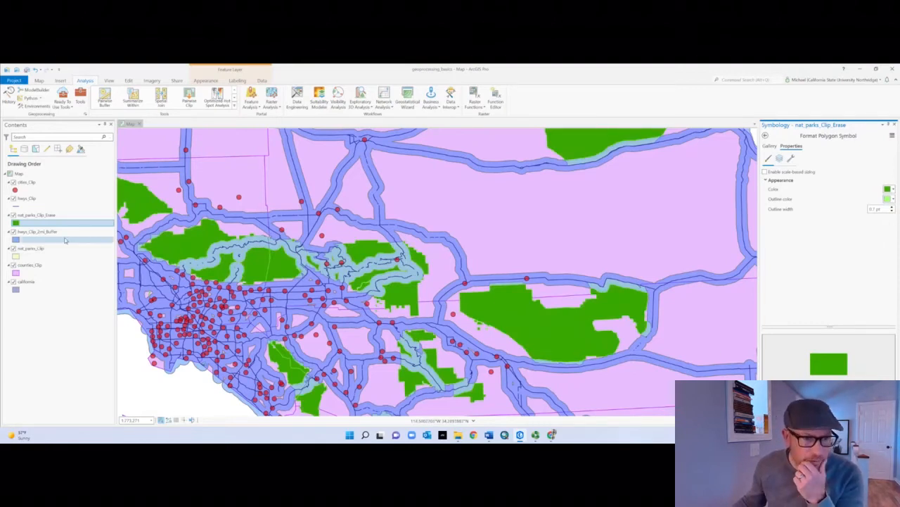
# Step: Hide the nat_parks_Clip and highway buffer layers and examine the edges of the erased park polygons up close
pyautogui.click(13, 249)
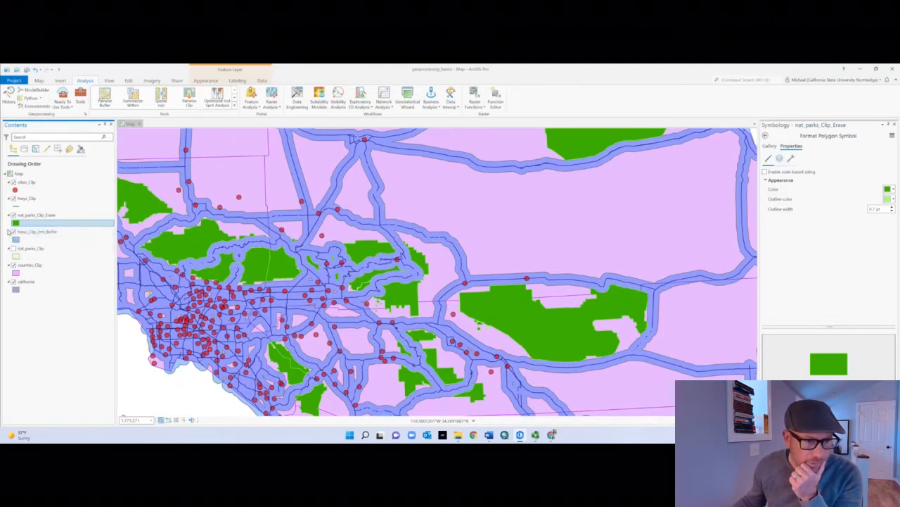
pyautogui.click(13, 232)
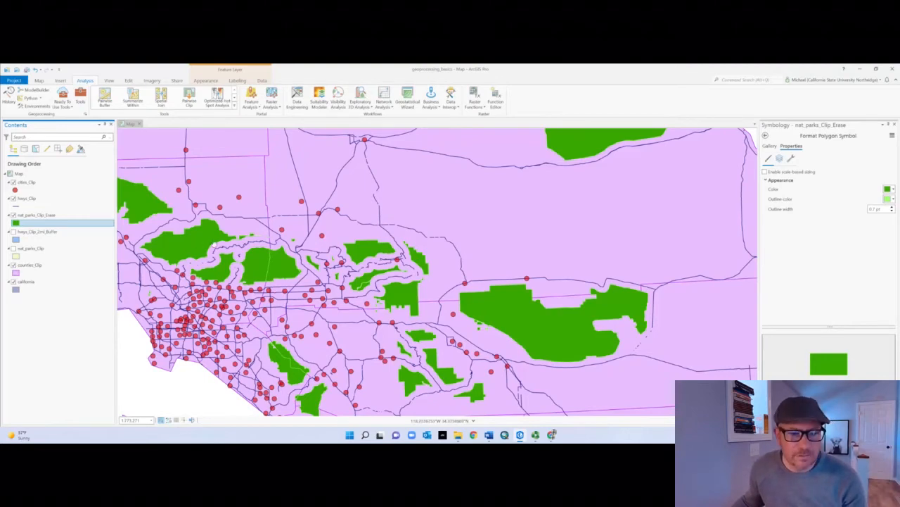
pyautogui.scroll(5, 272, 243)
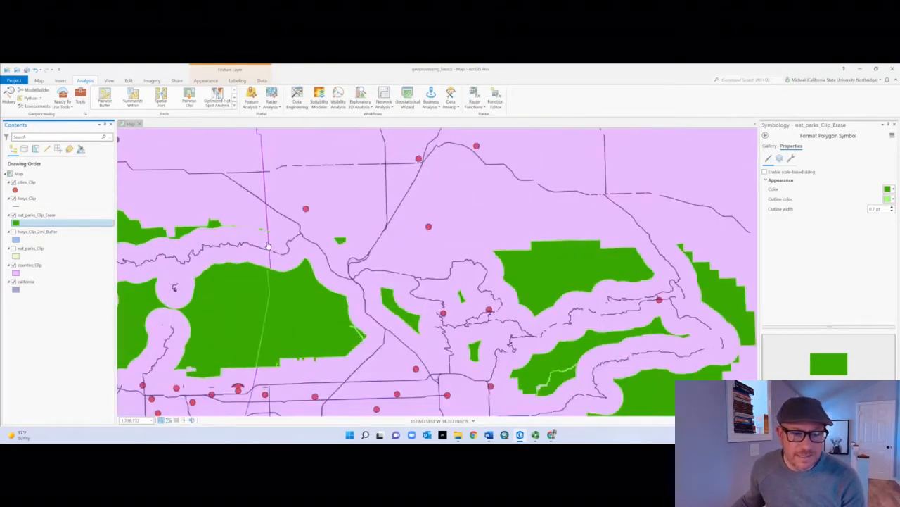
pyautogui.scroll(5, 232, 242)
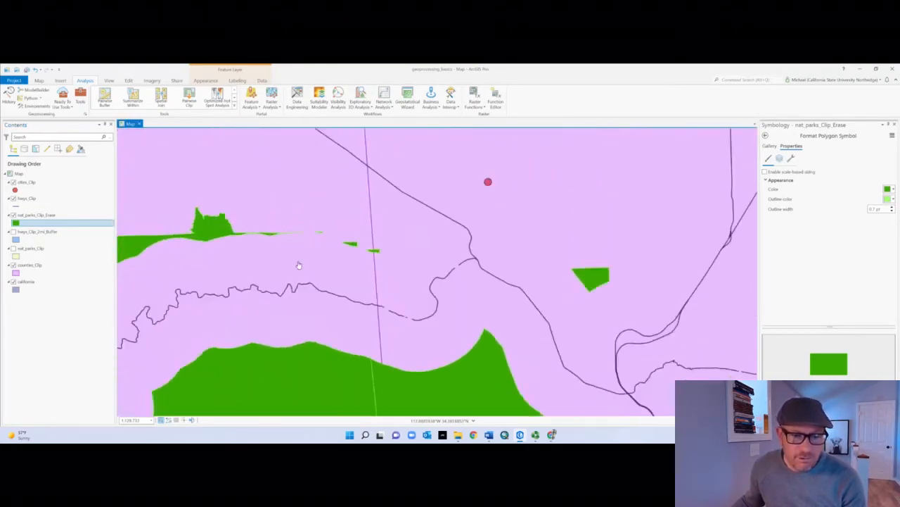
pyautogui.scroll(5, 264, 227)
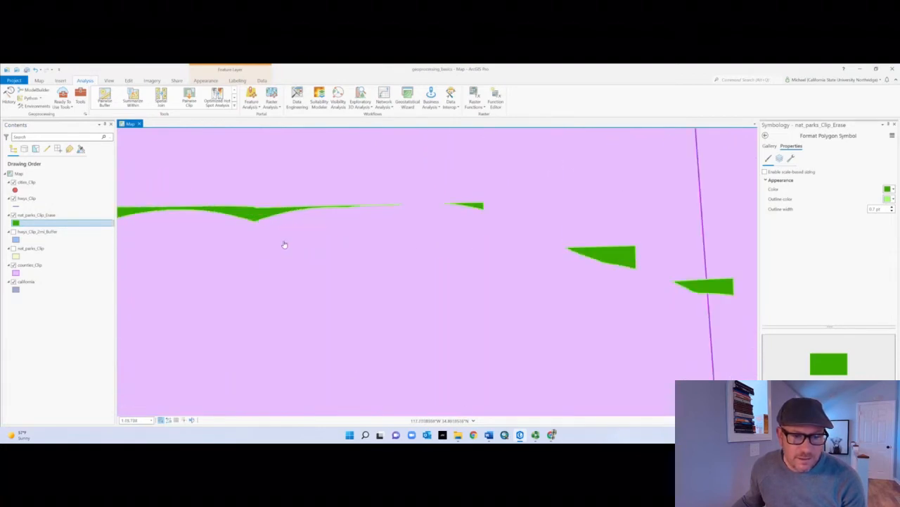
# Step: Show the highway buffer layer and compare its boundary with the edges of the erased parks
pyautogui.click(13, 232)
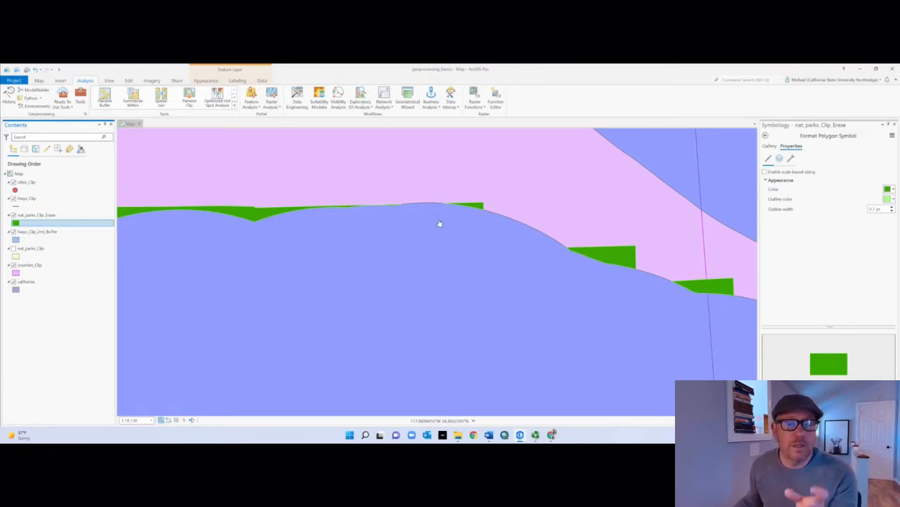
pyautogui.scroll(-2, 475, 331)
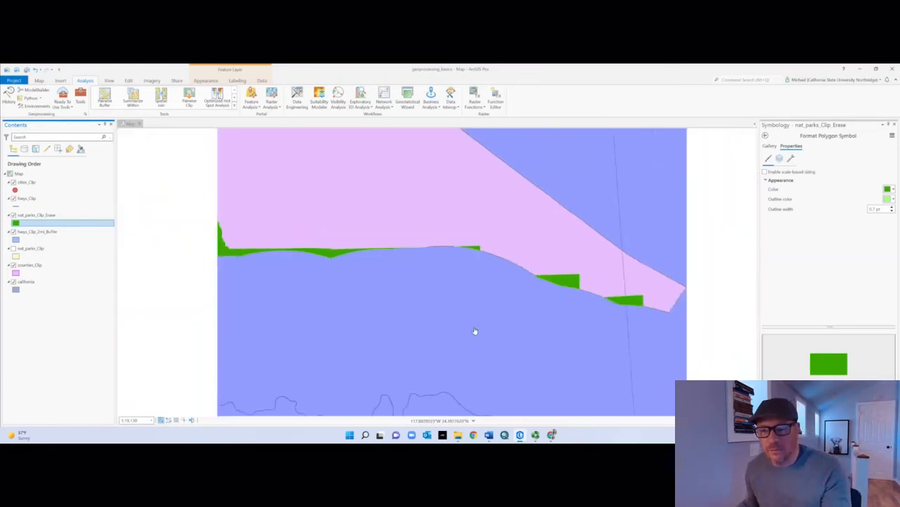
pyautogui.scroll(-3, 475, 331)
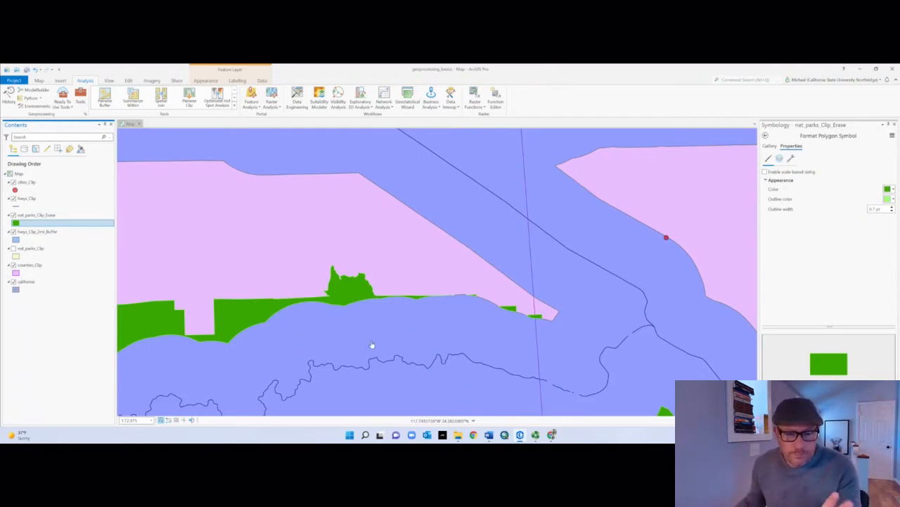
pyautogui.scroll(-2, 450, 356)
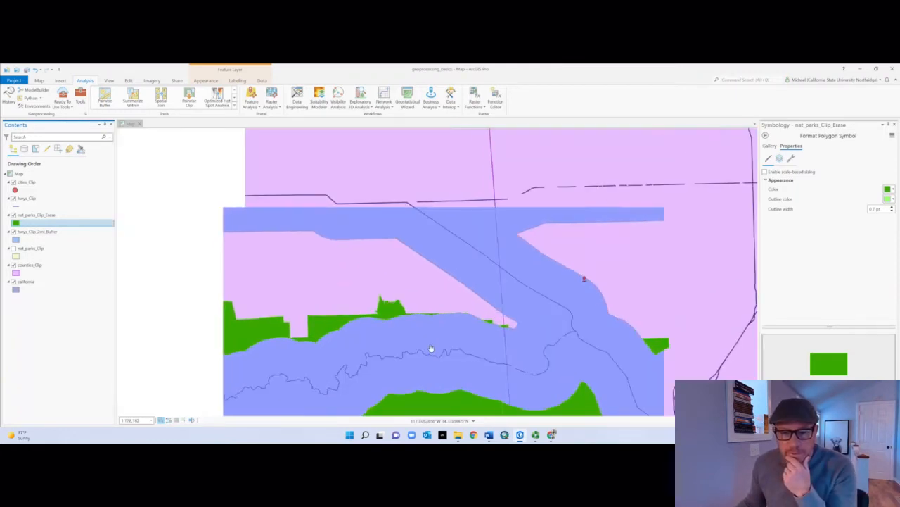
pyautogui.moveTo(371, 283); pyautogui.dragTo(406, 219)
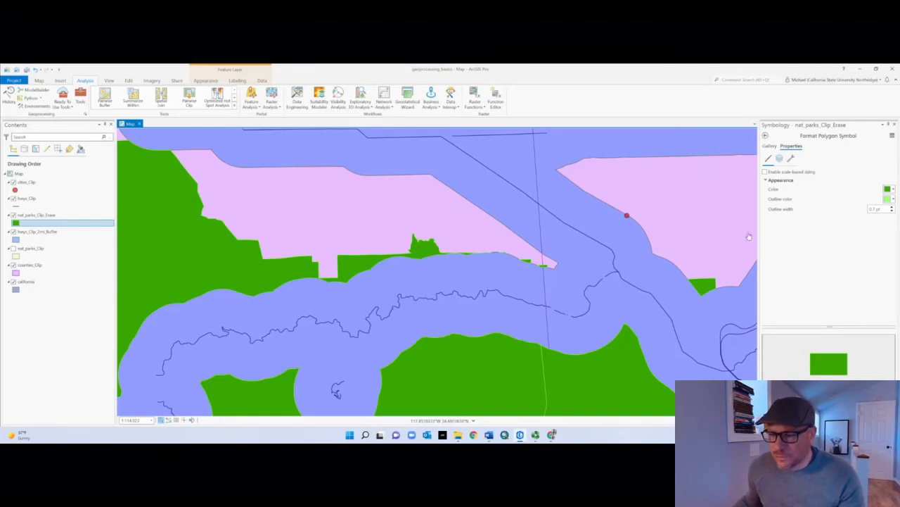
# Step: Go back from the Erase tool and search the geoprocessing tools for "intersect"
pyautogui.click(793, 420)
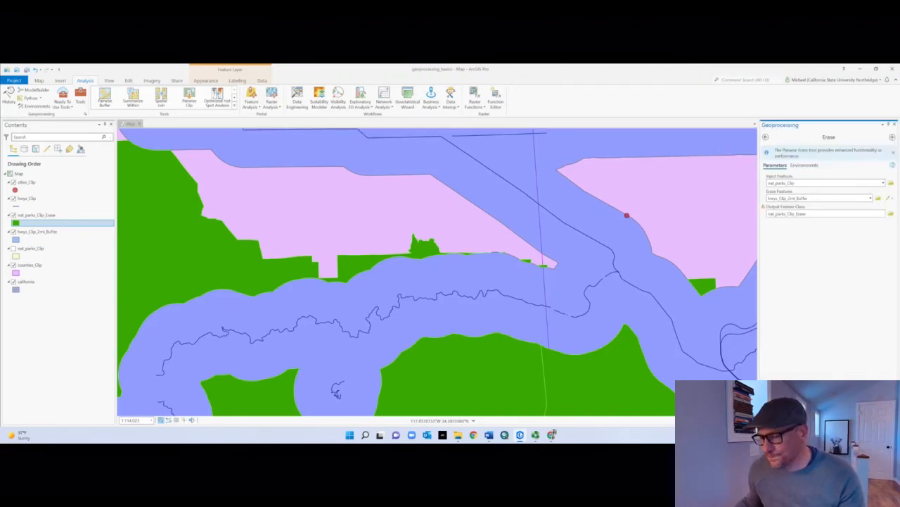
pyautogui.click(767, 137)
pyautogui.doubleClick(785, 137)
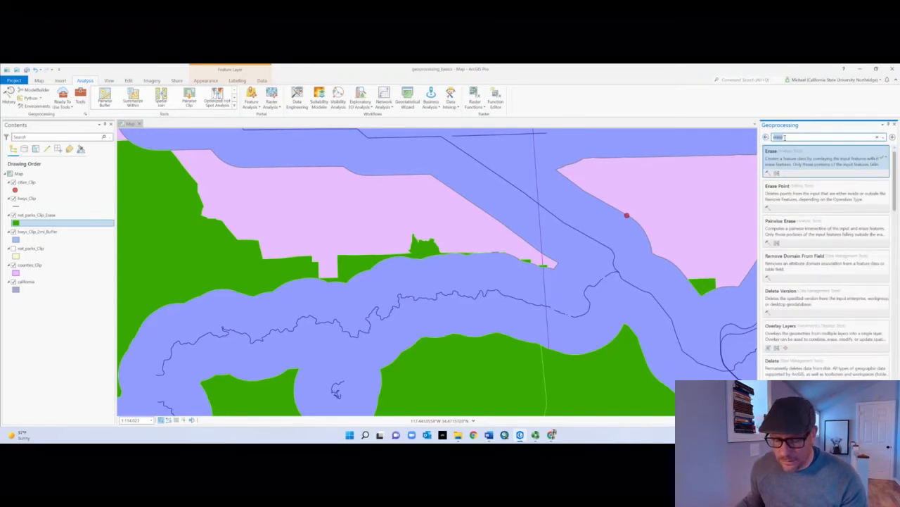
pyautogui.write('interse')
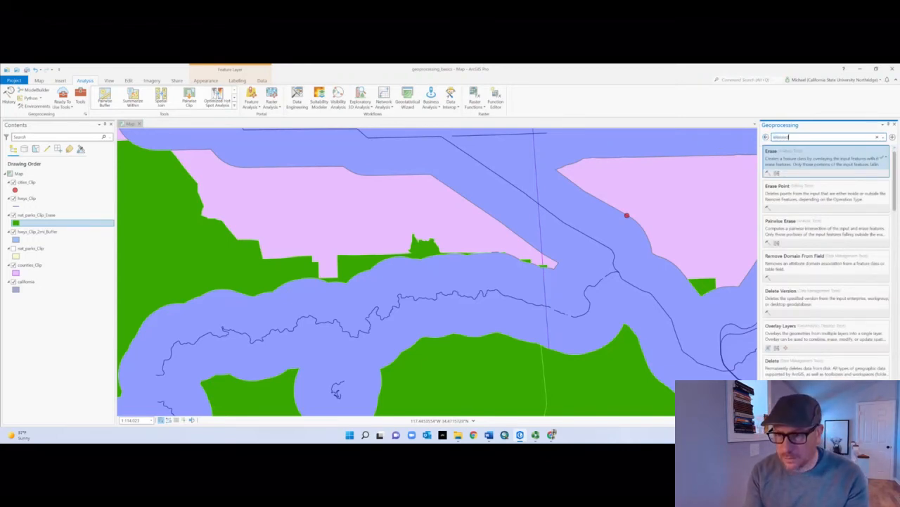
pyautogui.write('ct')
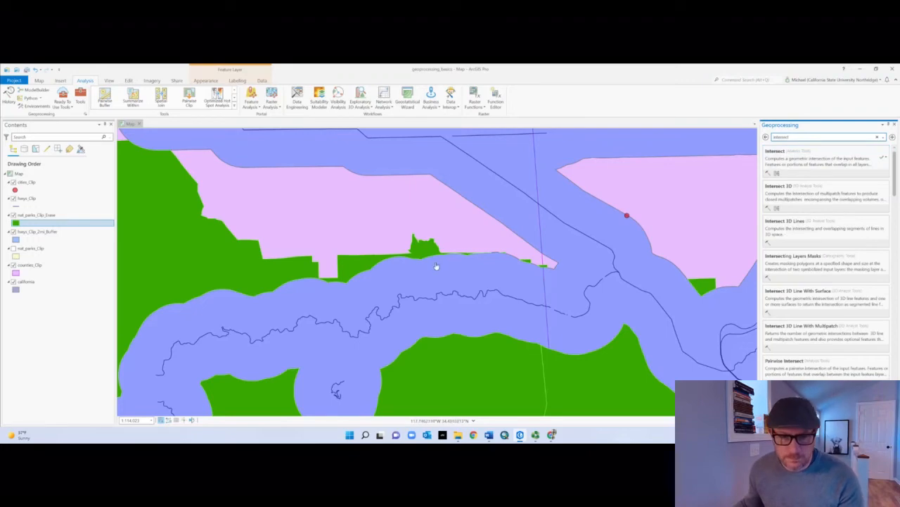
# Step: Hide the nat_parks_Clip_Erase and highway buffer layers and show nat_parks_Clip to view highways crossing the parks
pyautogui.scroll(-5, 436, 266)
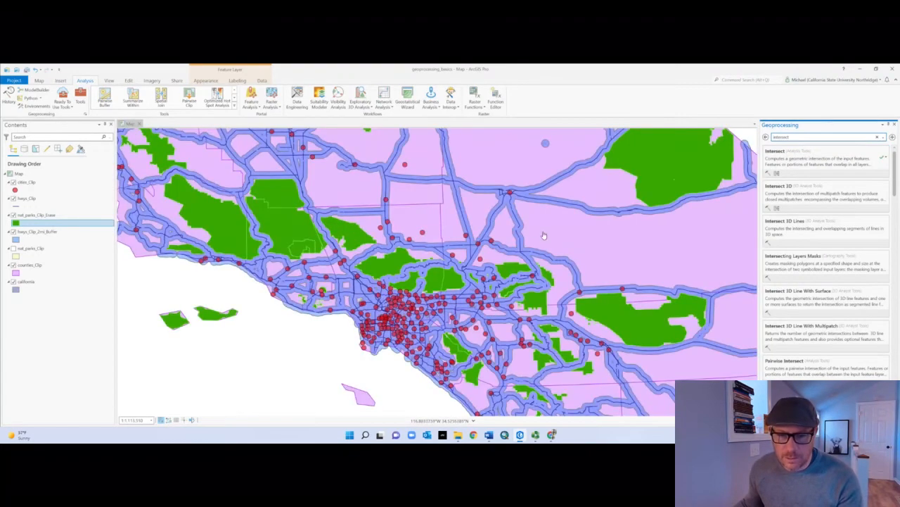
pyautogui.moveTo(544, 235); pyautogui.dragTo(540, 215)
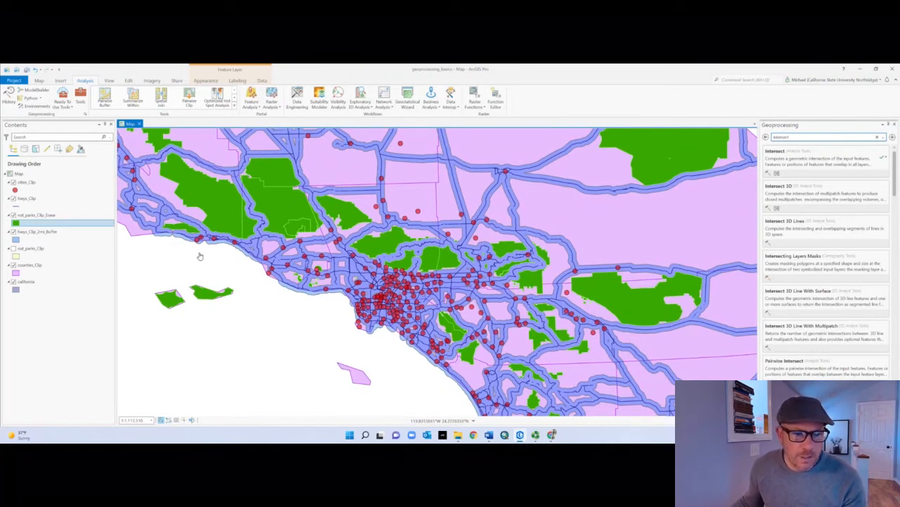
pyautogui.click(14, 215)
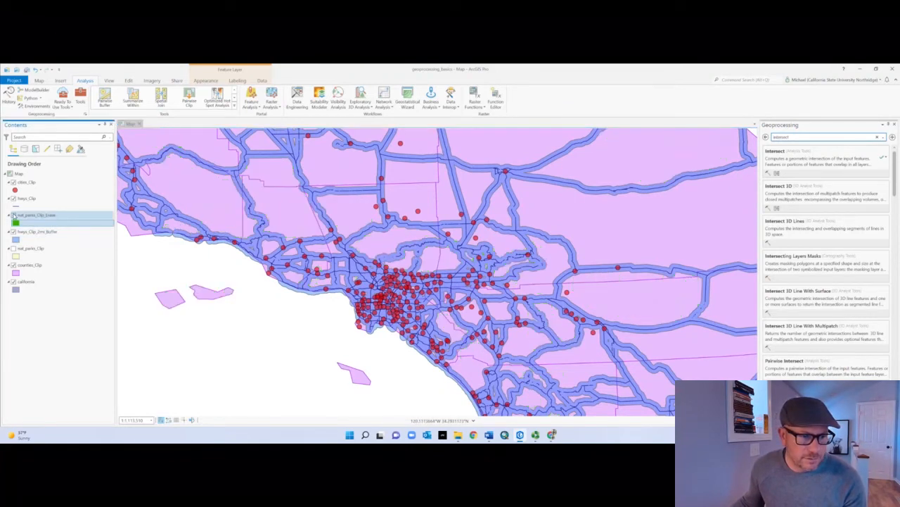
pyautogui.click(13, 248)
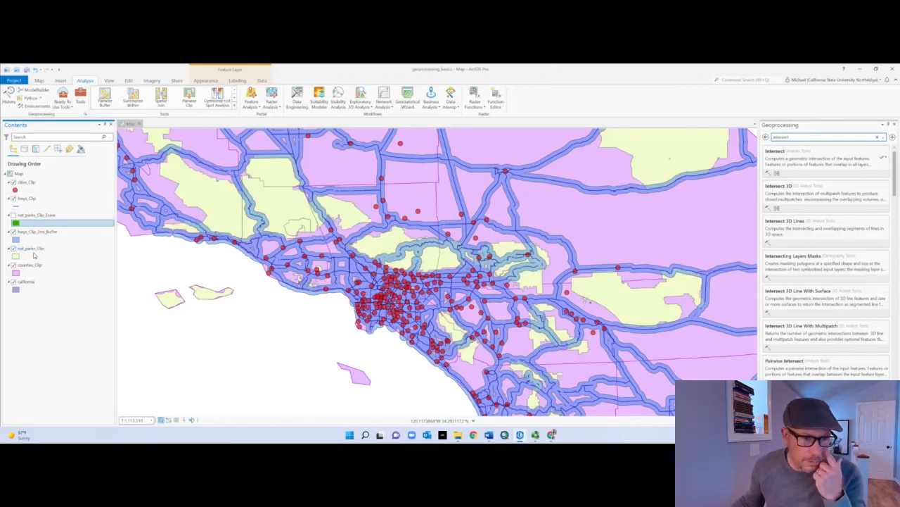
pyautogui.click(13, 232)
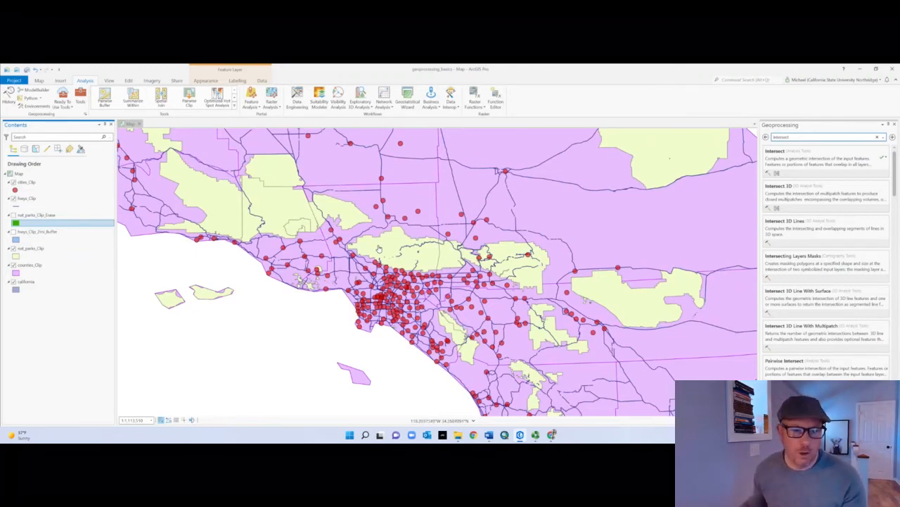
pyautogui.scroll(-1, 442, 300)
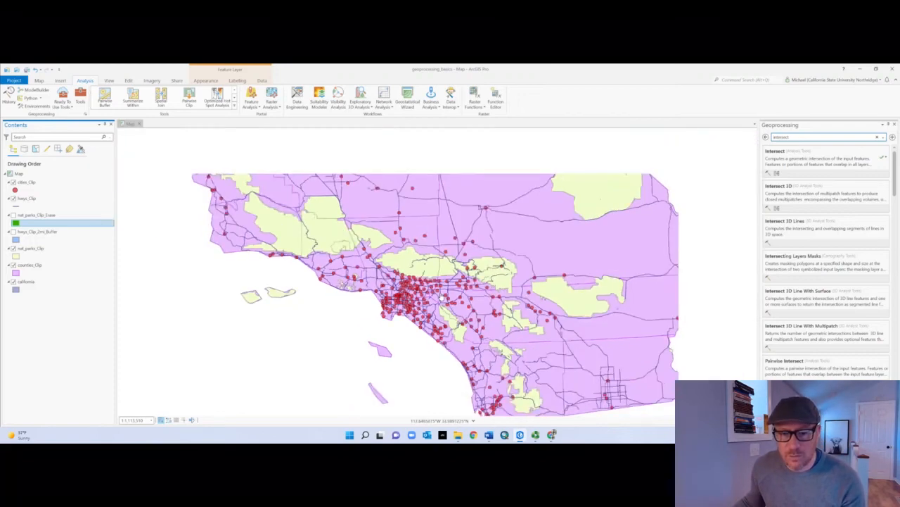
pyautogui.scroll(-2, 443, 297)
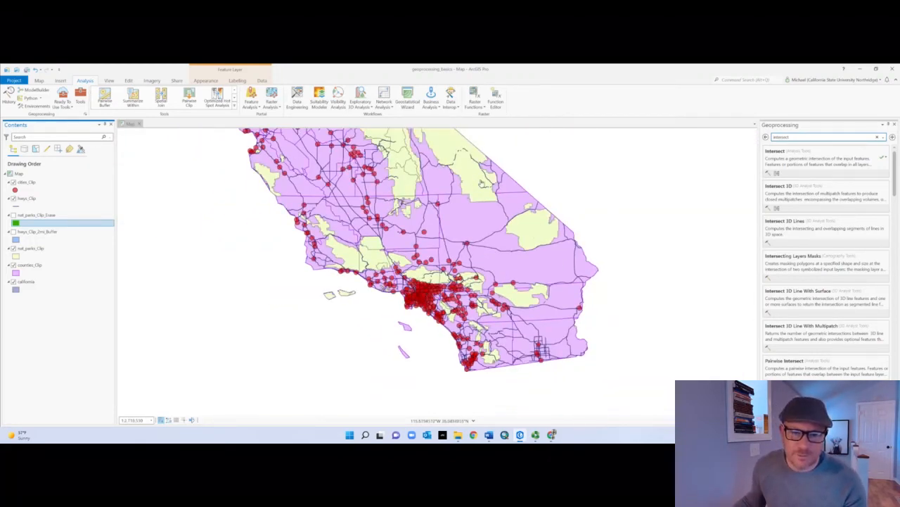
pyautogui.scroll(3, 482, 183)
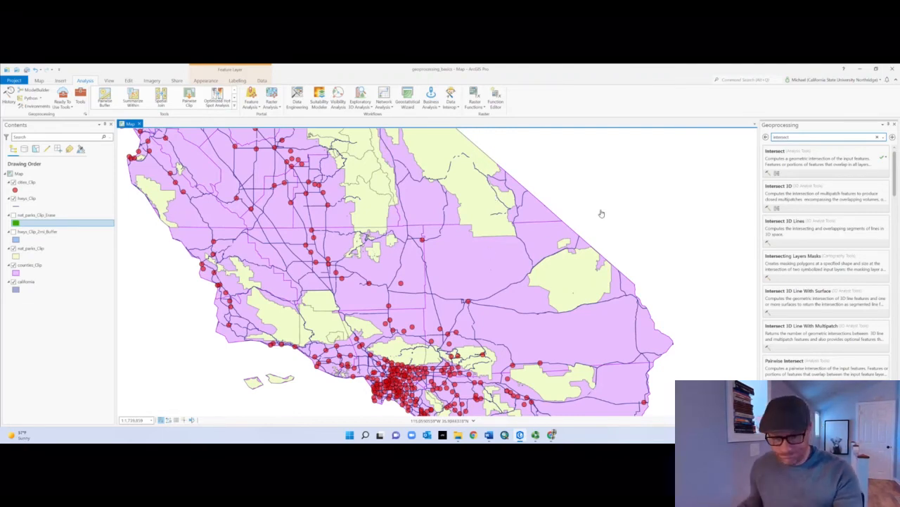
# Step: Run the Intersect analysis tool with nat_parks_Clip and hwys_Clip as input features, joining all attributes
pyautogui.click(788, 166)
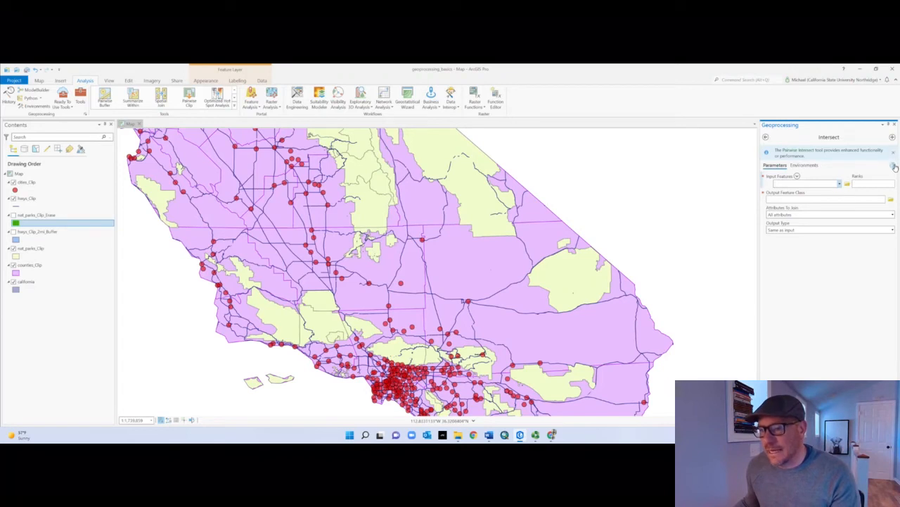
pyautogui.moveTo(894, 166)
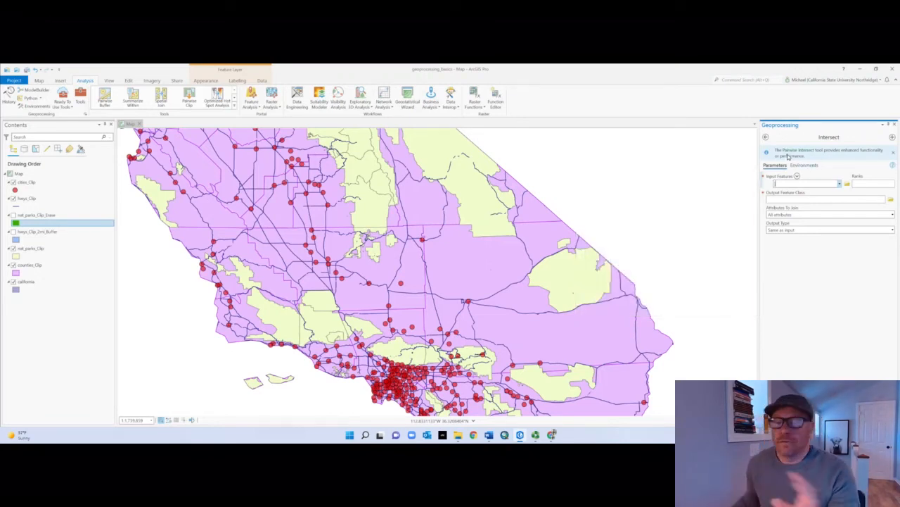
pyautogui.click(840, 184)
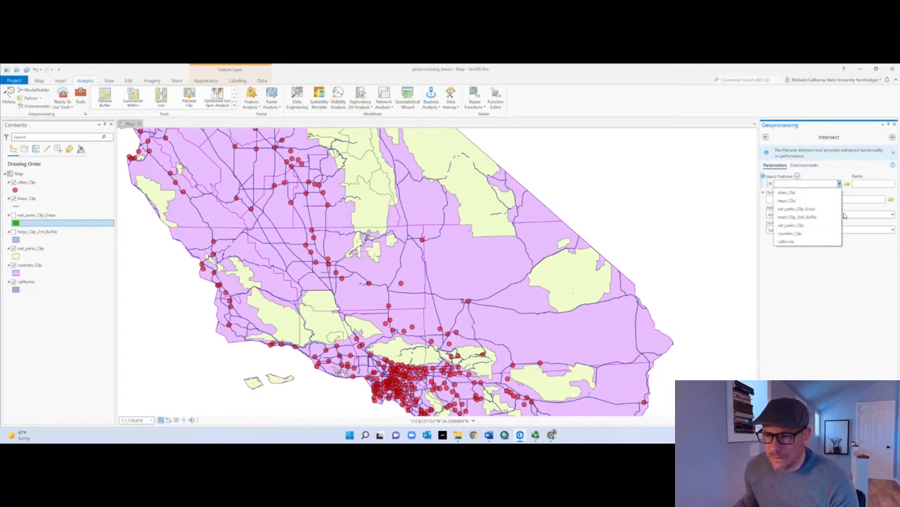
pyautogui.click(806, 227)
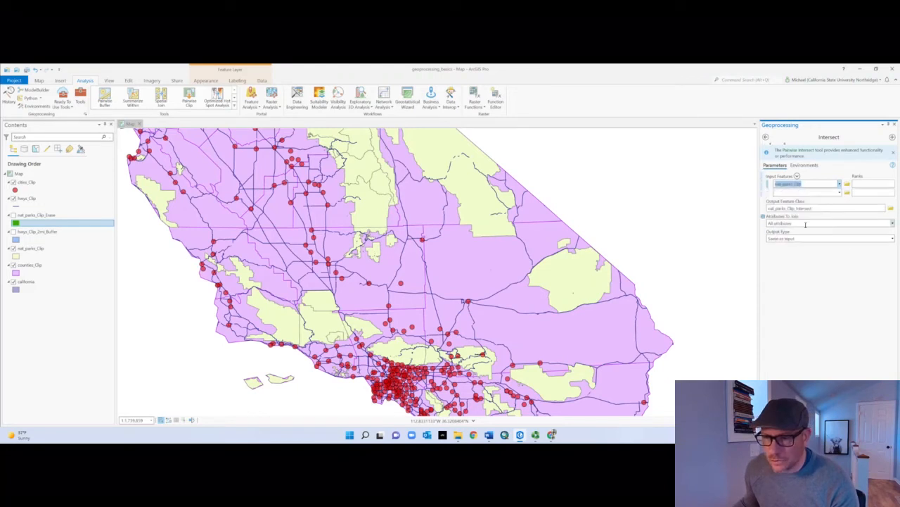
pyautogui.click(840, 193)
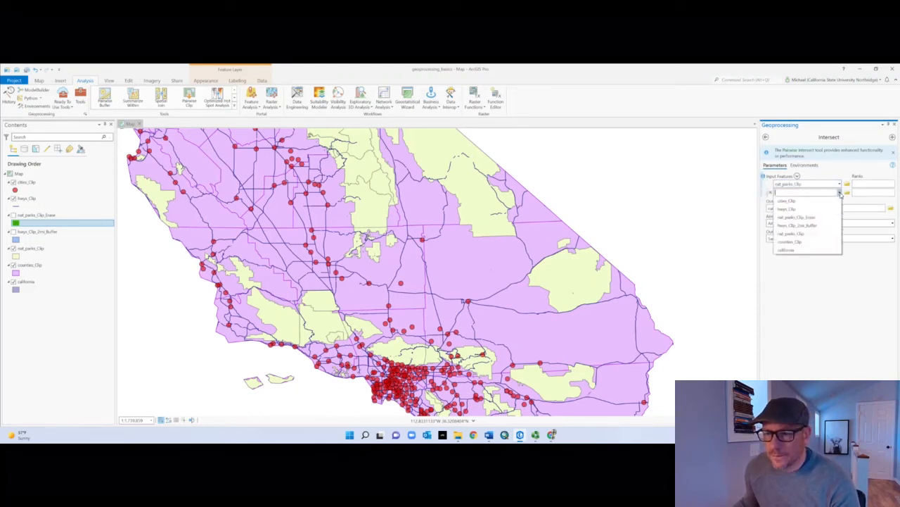
pyautogui.click(816, 209)
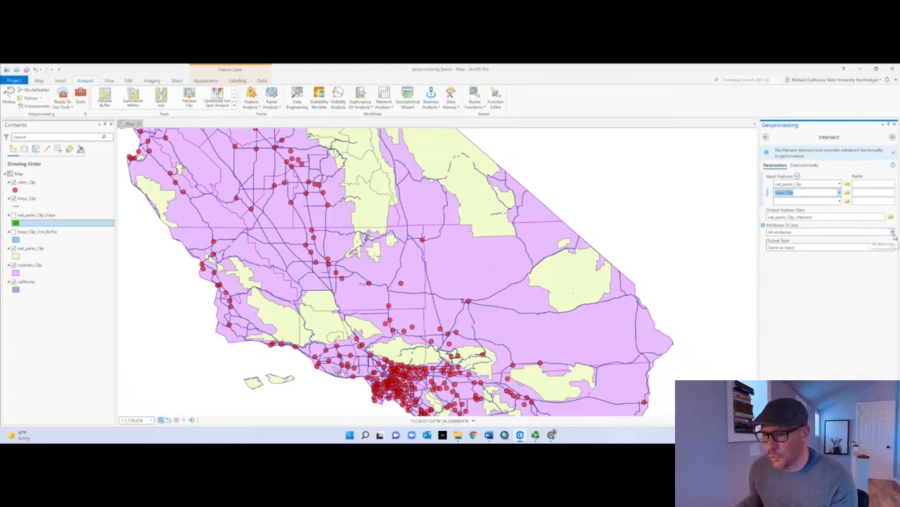
pyautogui.click(893, 233)
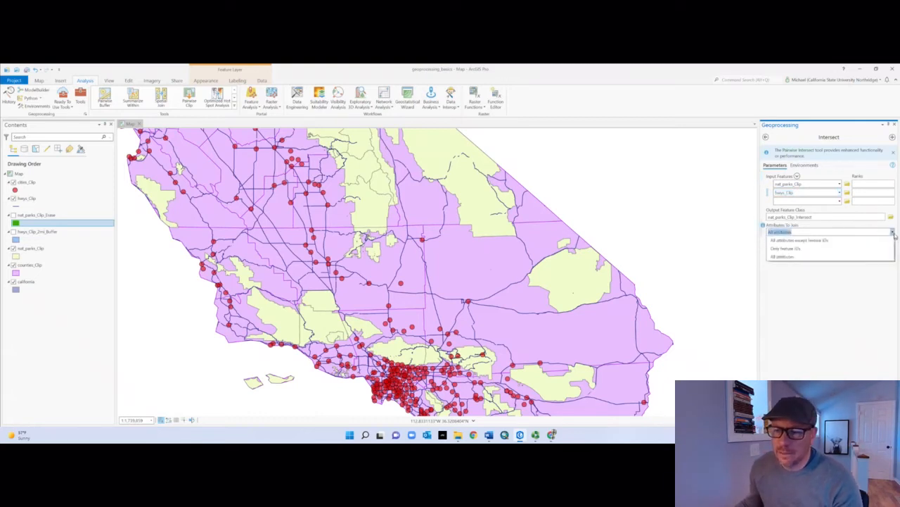
pyautogui.click(829, 256)
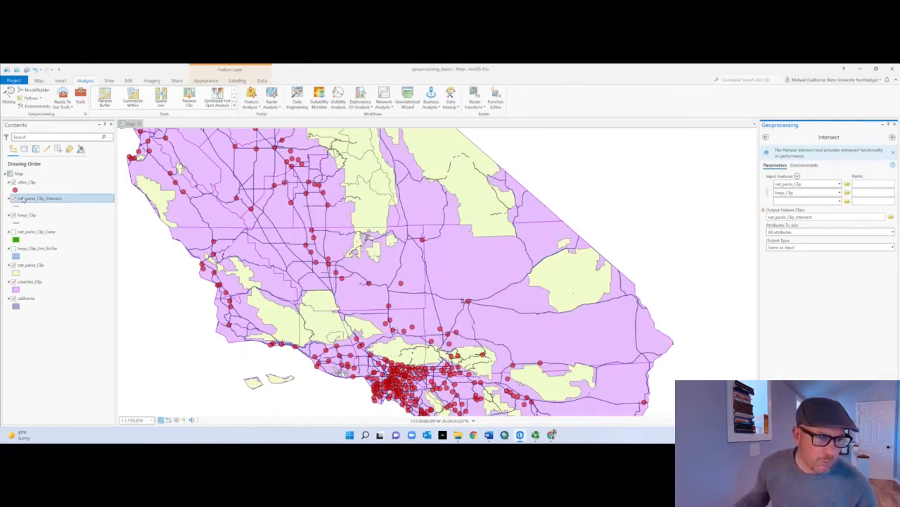
# Step: Set the line width of the nat_parks_Clip_Intersect layer's symbol to 3 pt
pyautogui.click(16, 206)
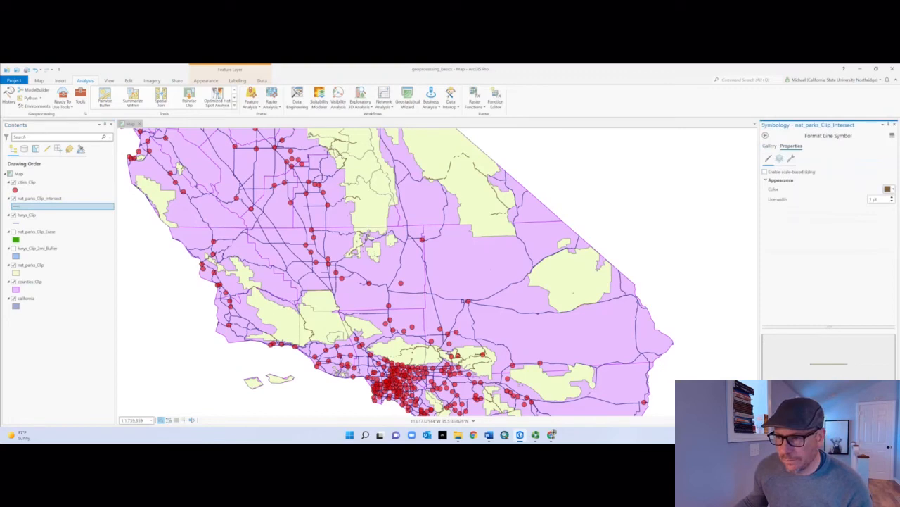
pyautogui.click(892, 198)
pyautogui.click(892, 198)
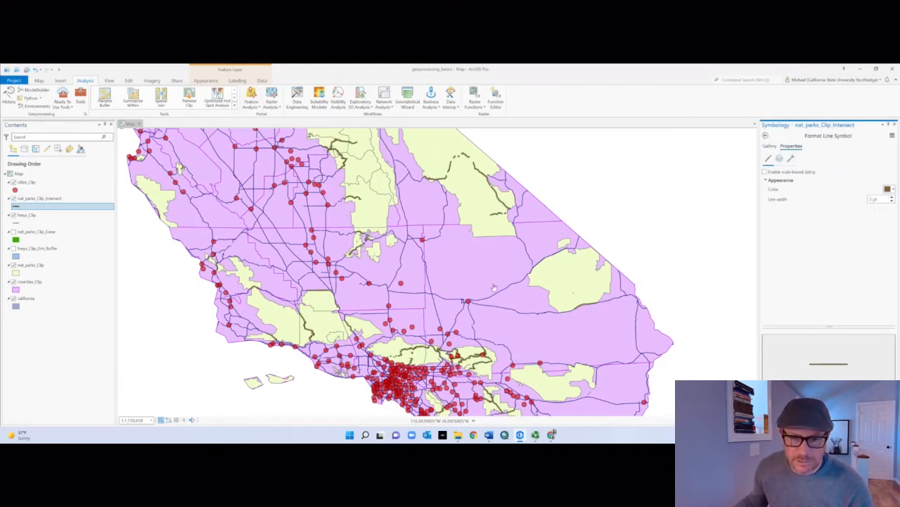
# Step: Inspect the intersected highway segments inside the parks and open the attribute table of nat_parks_Clip_Intersect
pyautogui.scroll(5, 449, 220)
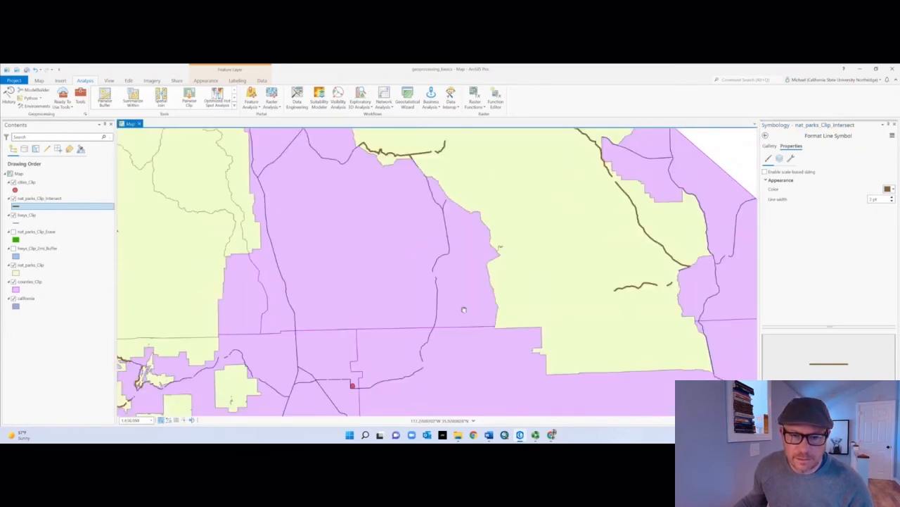
pyautogui.moveTo(464, 309); pyautogui.dragTo(453, 389)
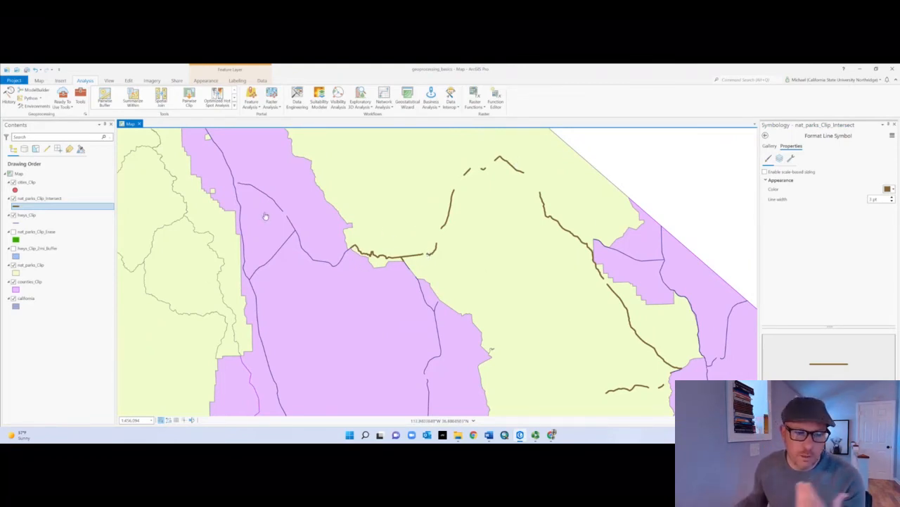
pyautogui.click(26, 199)
pyautogui.rightClick(26, 199)
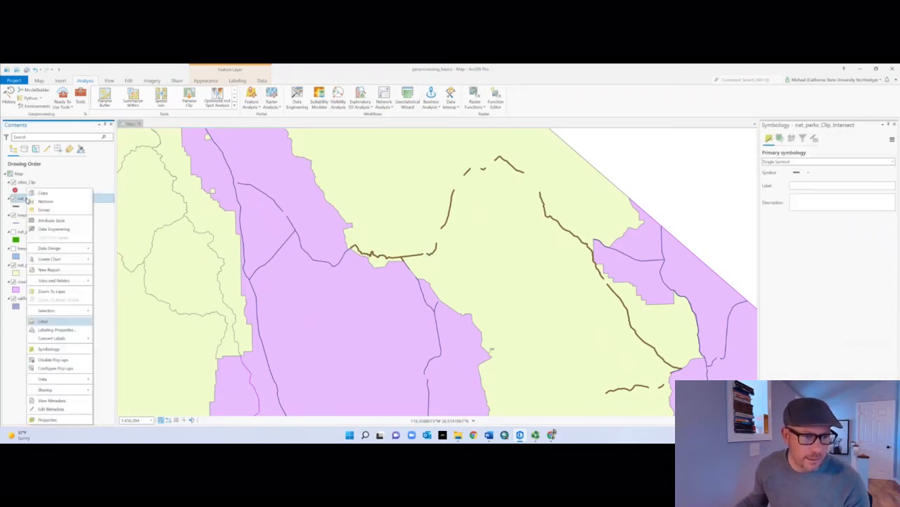
pyautogui.click(49, 220)
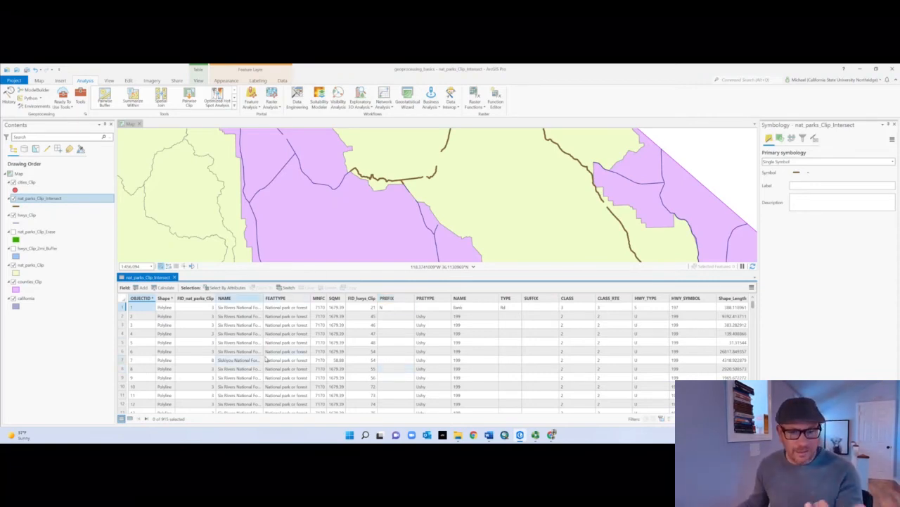
# Step: Select the intersected highway segment at the western edge of Death Valley and show only its record in the attribute table
pyautogui.click(420, 180)
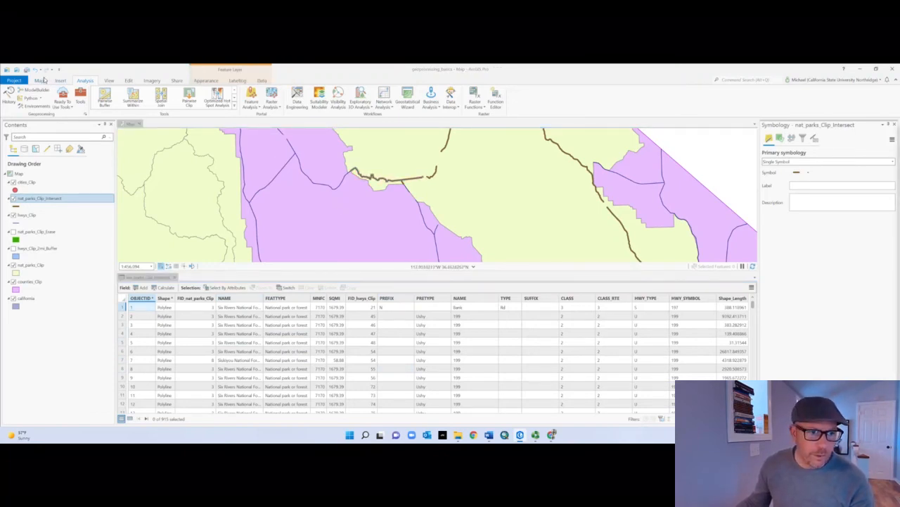
pyautogui.click(40, 81)
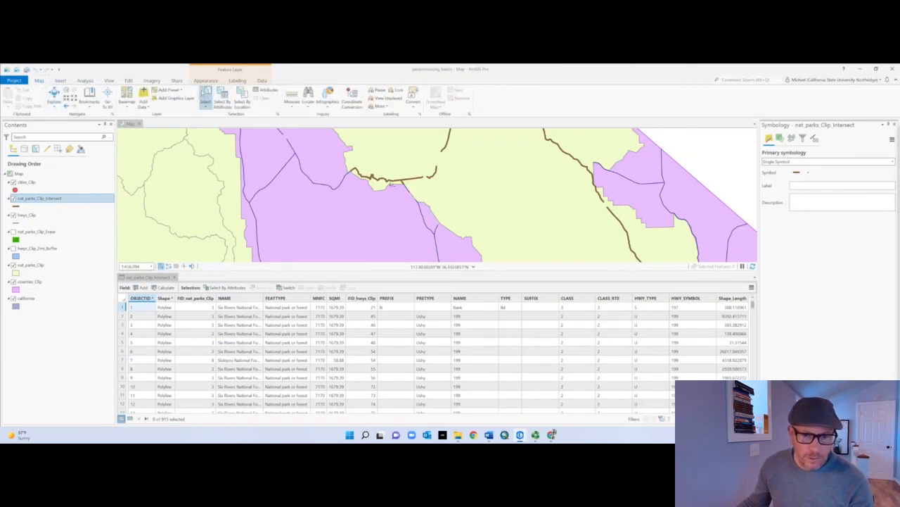
pyautogui.click(396, 183)
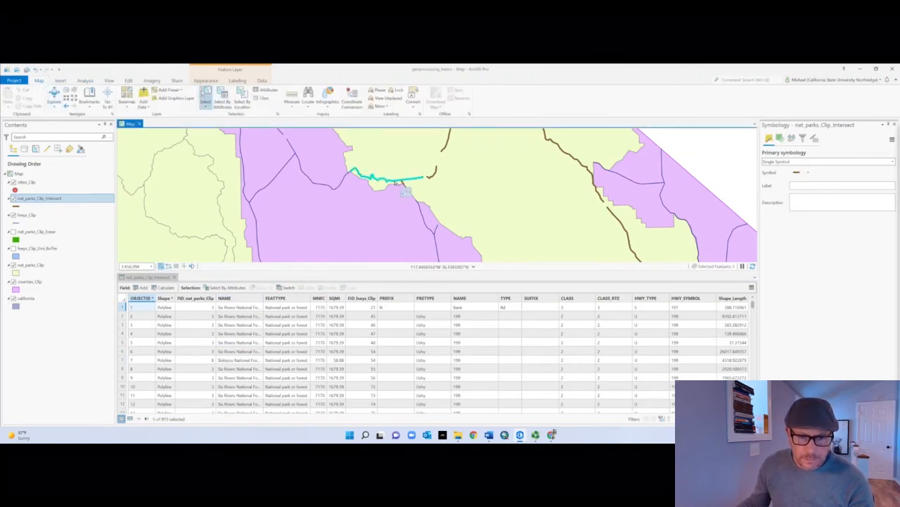
pyautogui.click(130, 418)
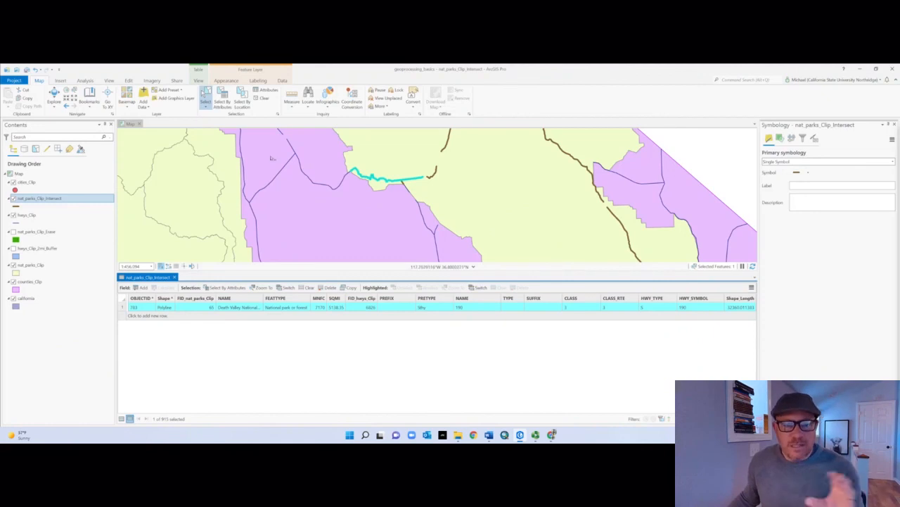
# Step: Open the geoprocessing toolboxes to look for another analysis tool
pyautogui.click(82, 80)
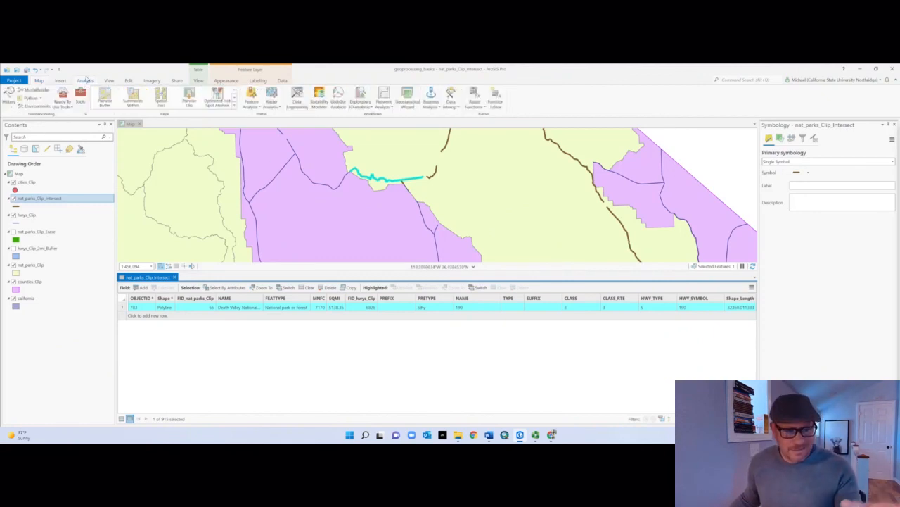
pyautogui.click(80, 98)
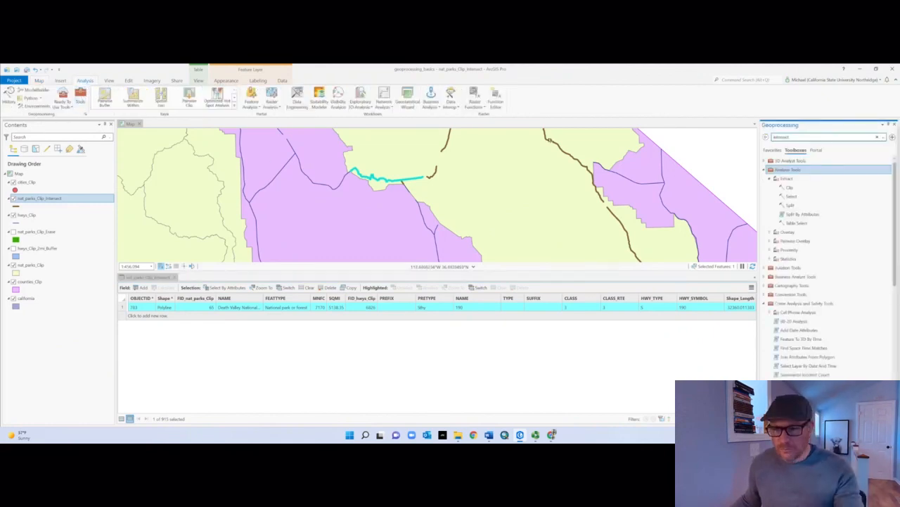